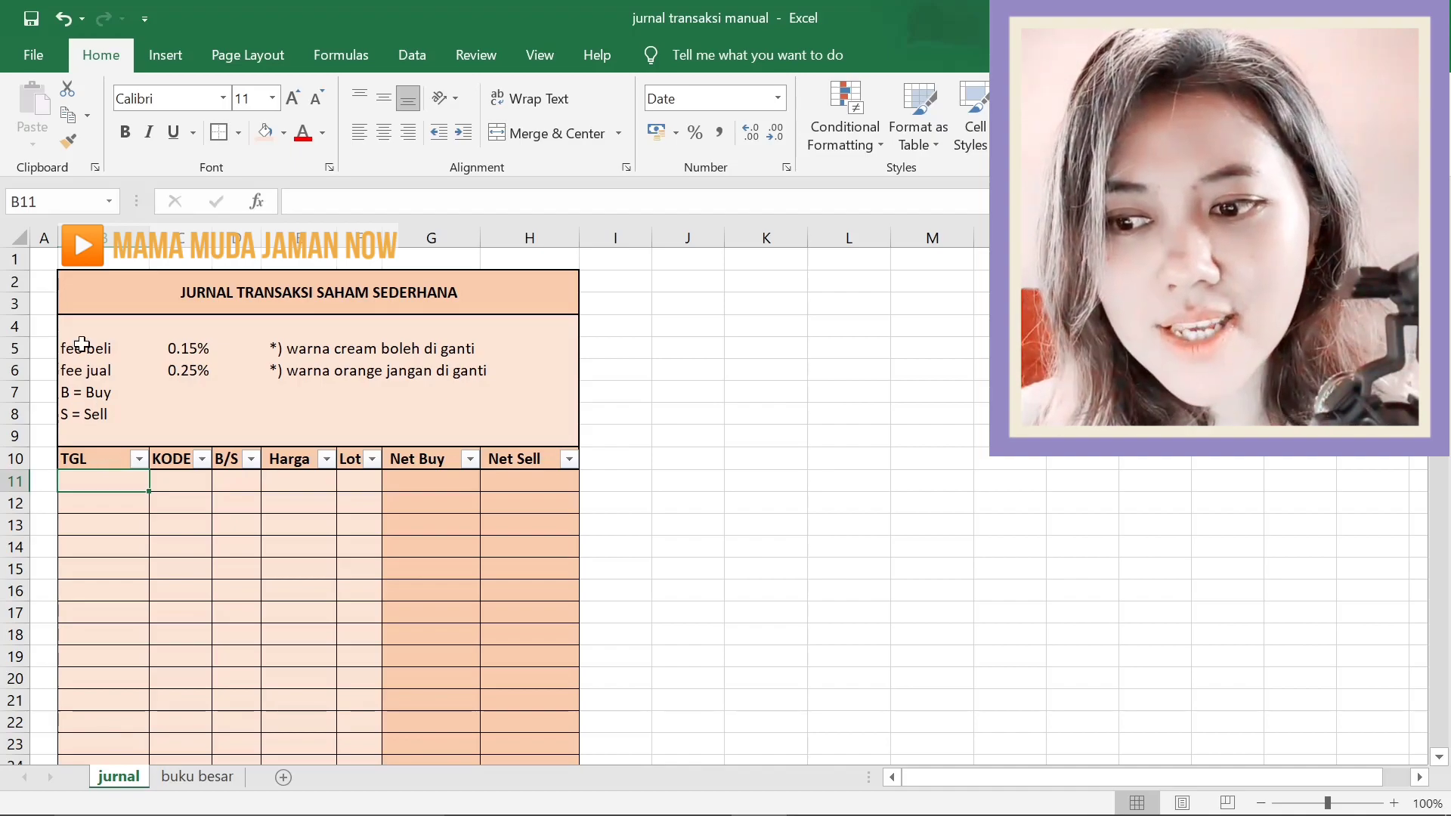
{"action": "left_click", "coordinate": [430, 478]}
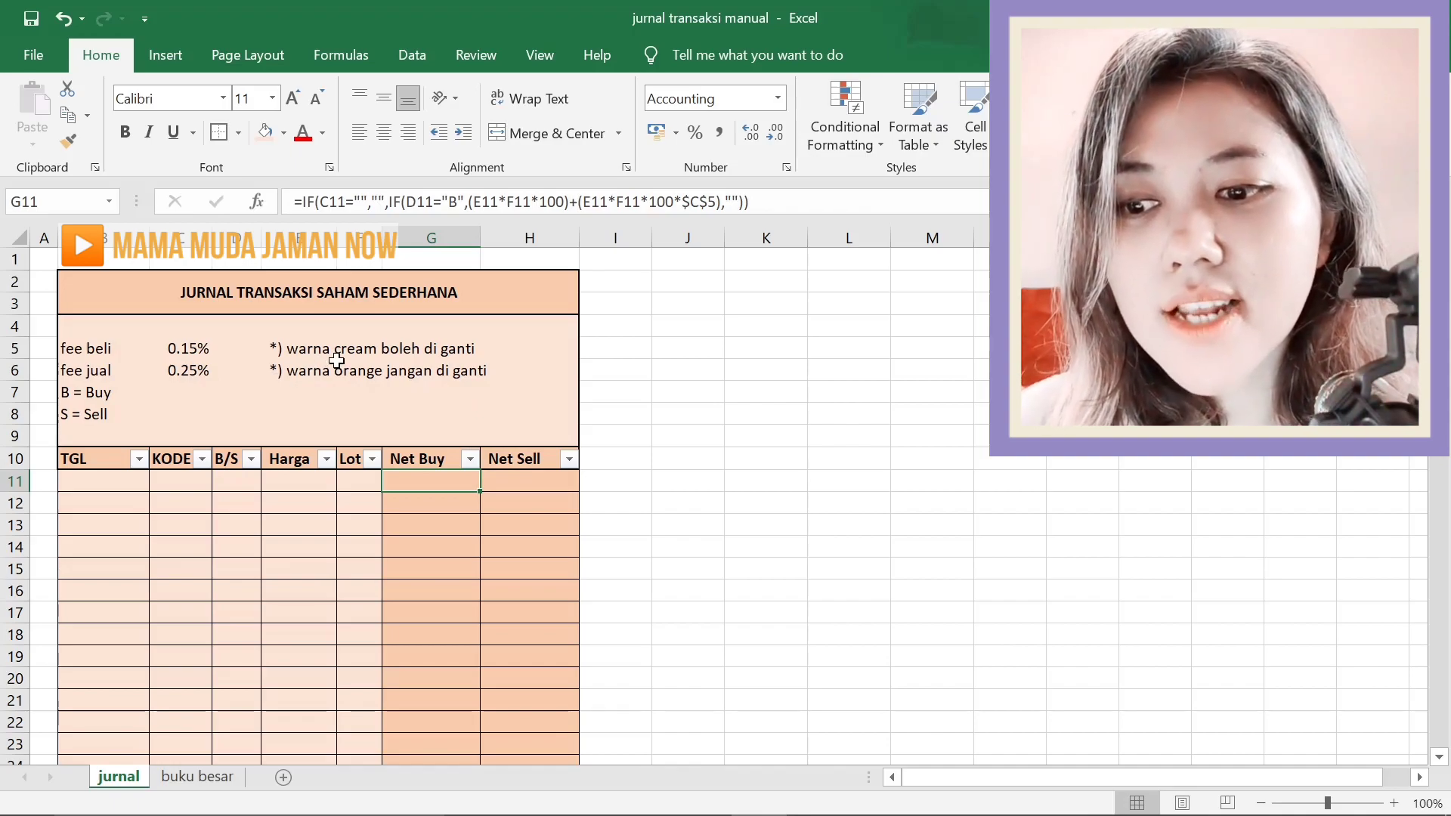
{"action": "left_click", "coordinate": [110, 482]}
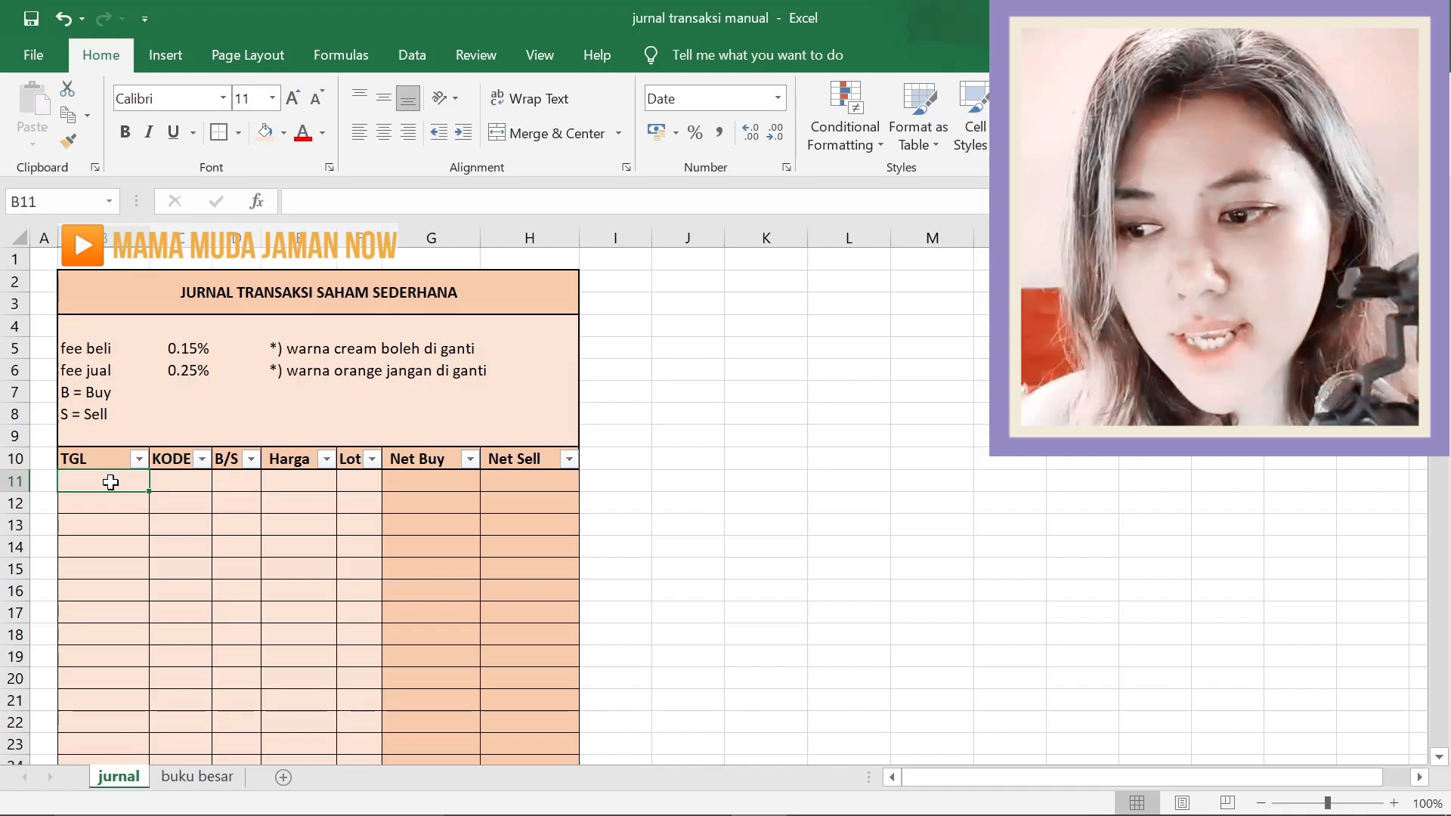
Set the buy fee (fee beli) to 0.18% and the sell fee (fee jual) to 0.28%.
{"action": "left_click", "coordinate": [191, 348]}
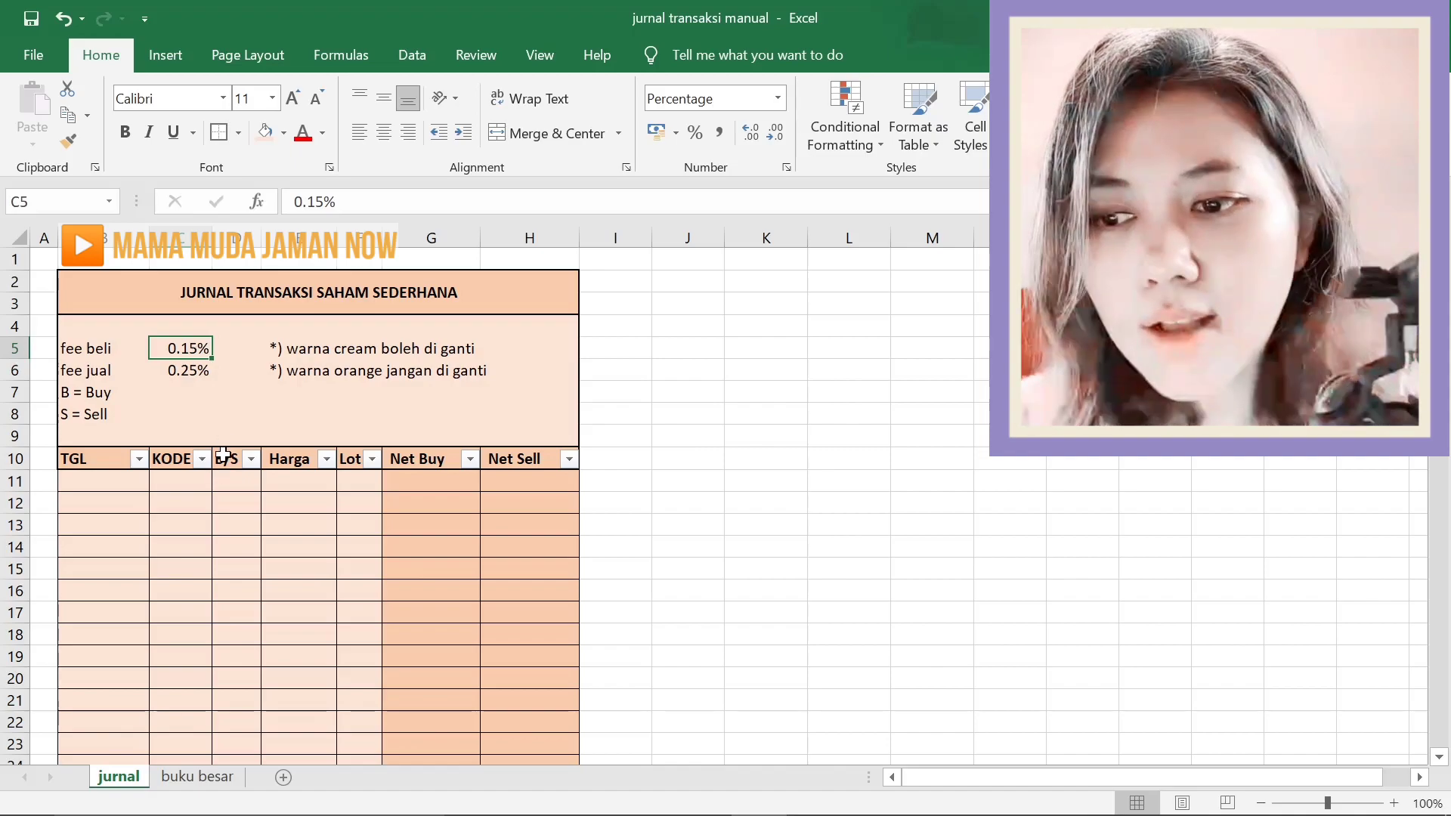
{"action": "key", "text": "F2"}
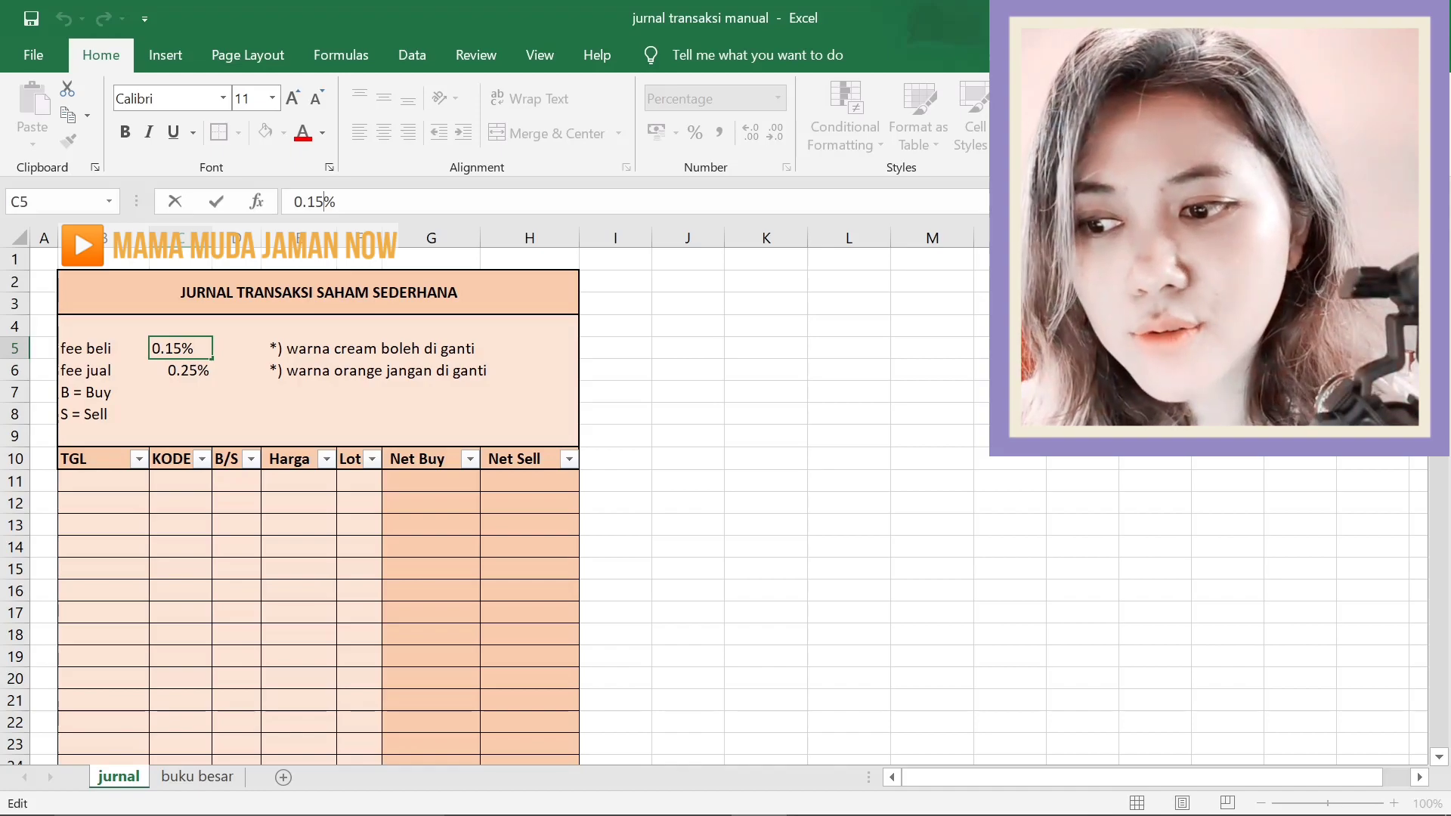
{"action": "key", "text": "BackSpace"}
{"action": "type", "text": "8"}
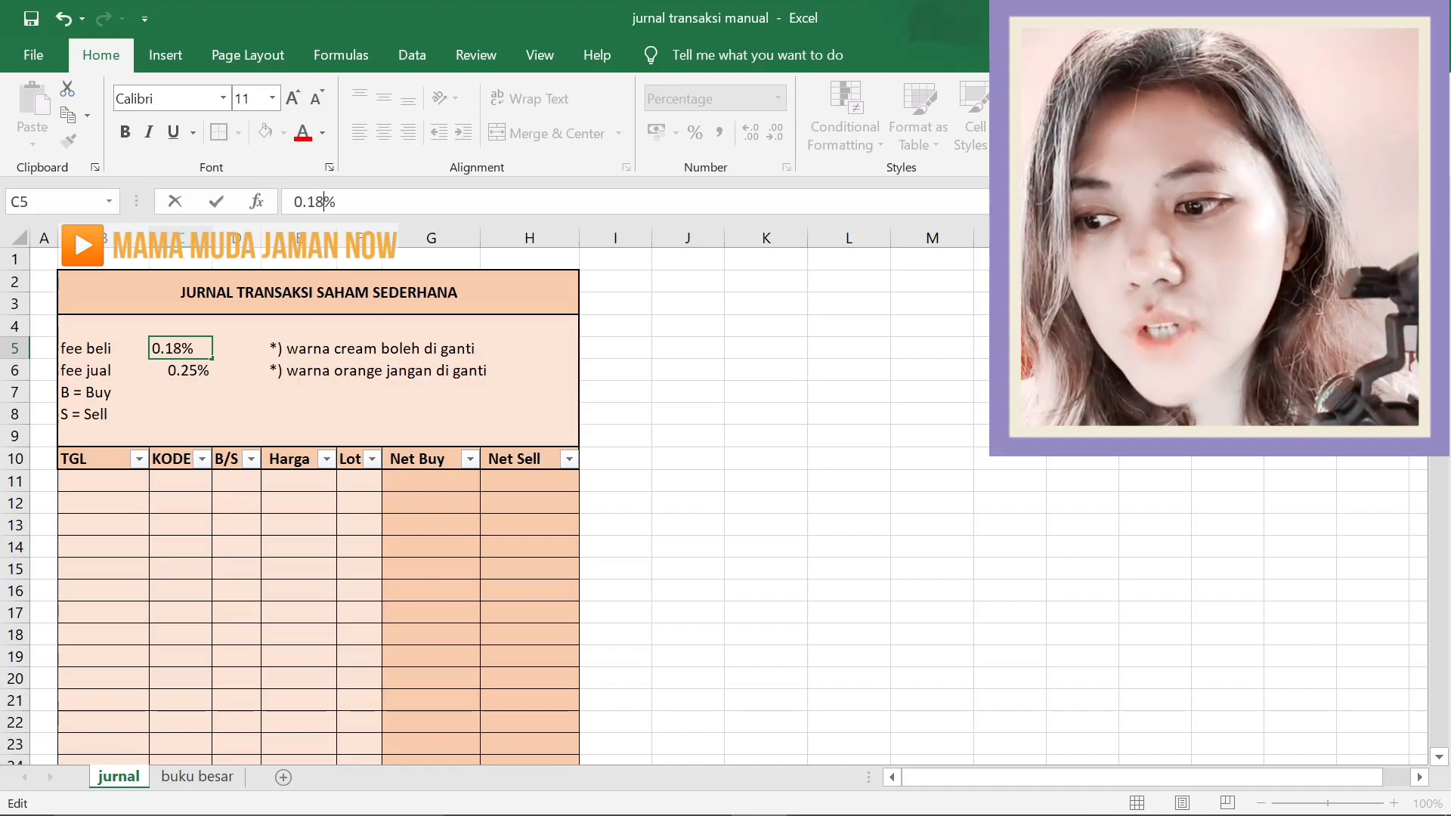
{"action": "key", "text": "Return"}
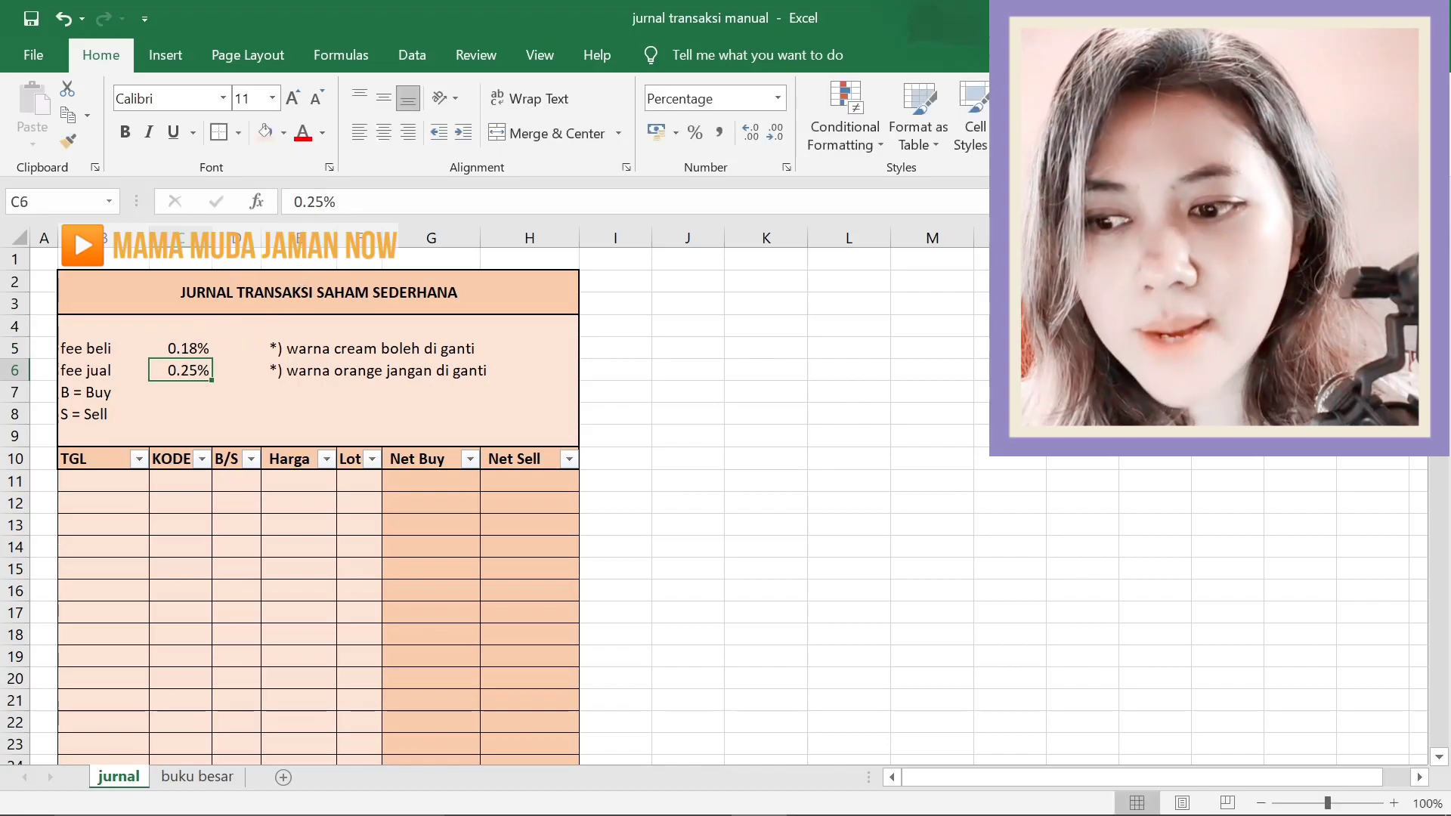
{"action": "key", "text": "F2"}
{"action": "key", "text": "BackSpace"}
{"action": "type", "text": "8"}
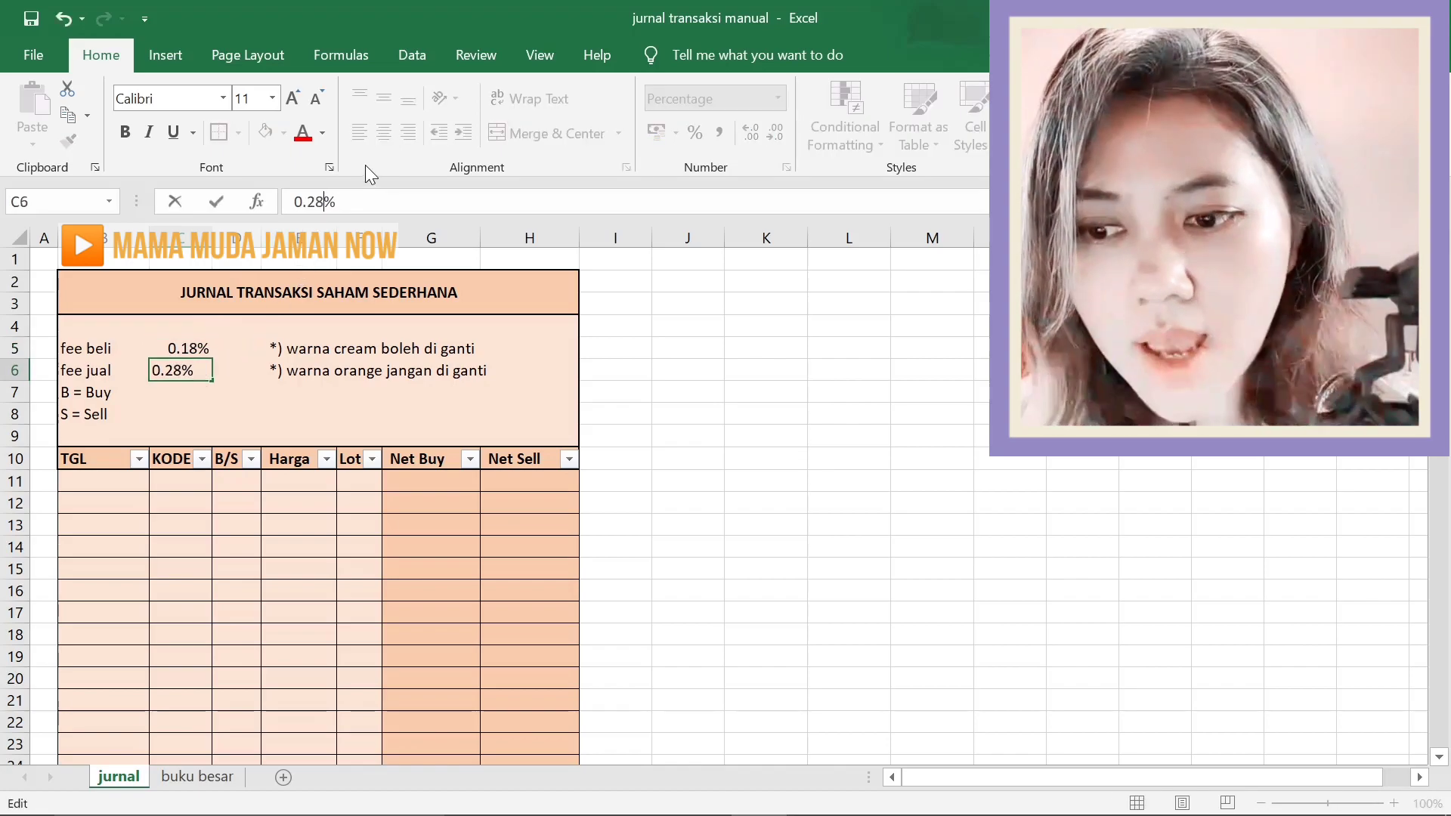
{"action": "key", "text": "Return"}
Enter the date 11/1/20 in the TGL column of the first journal row.
{"action": "left_click", "coordinate": [103, 480]}
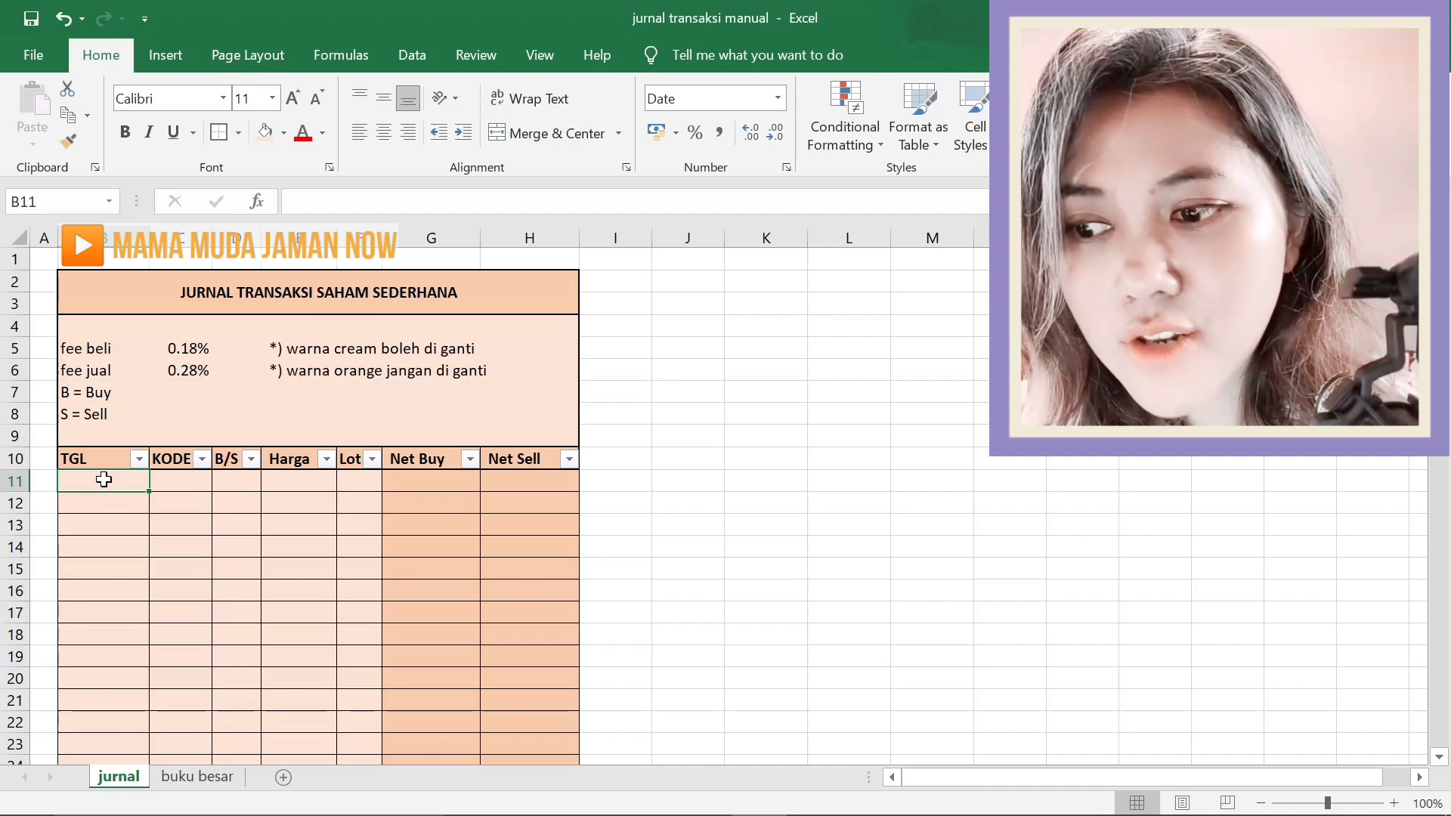
{"action": "type", "text": "11/1"}
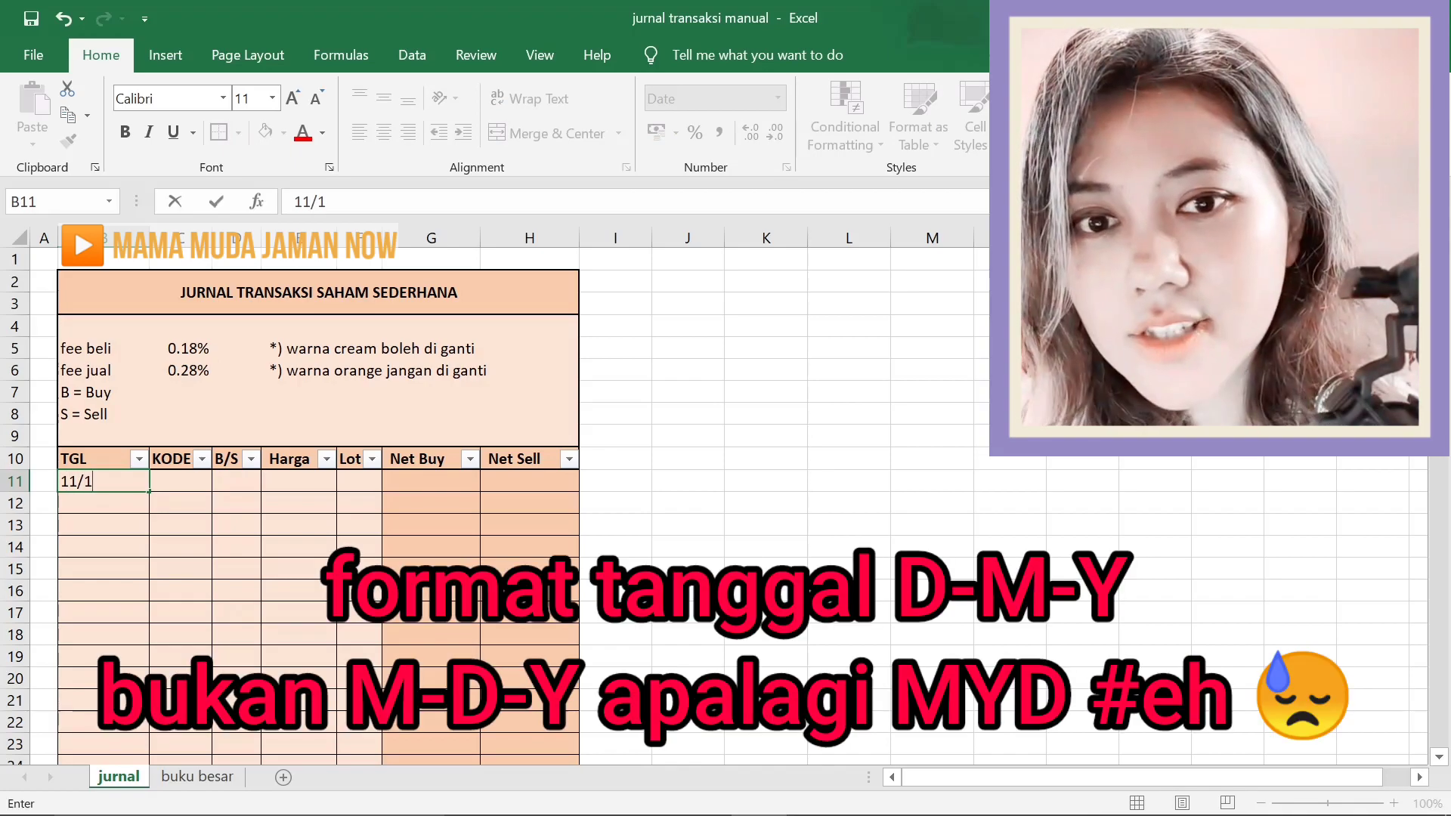
{"action": "type", "text": "/20"}
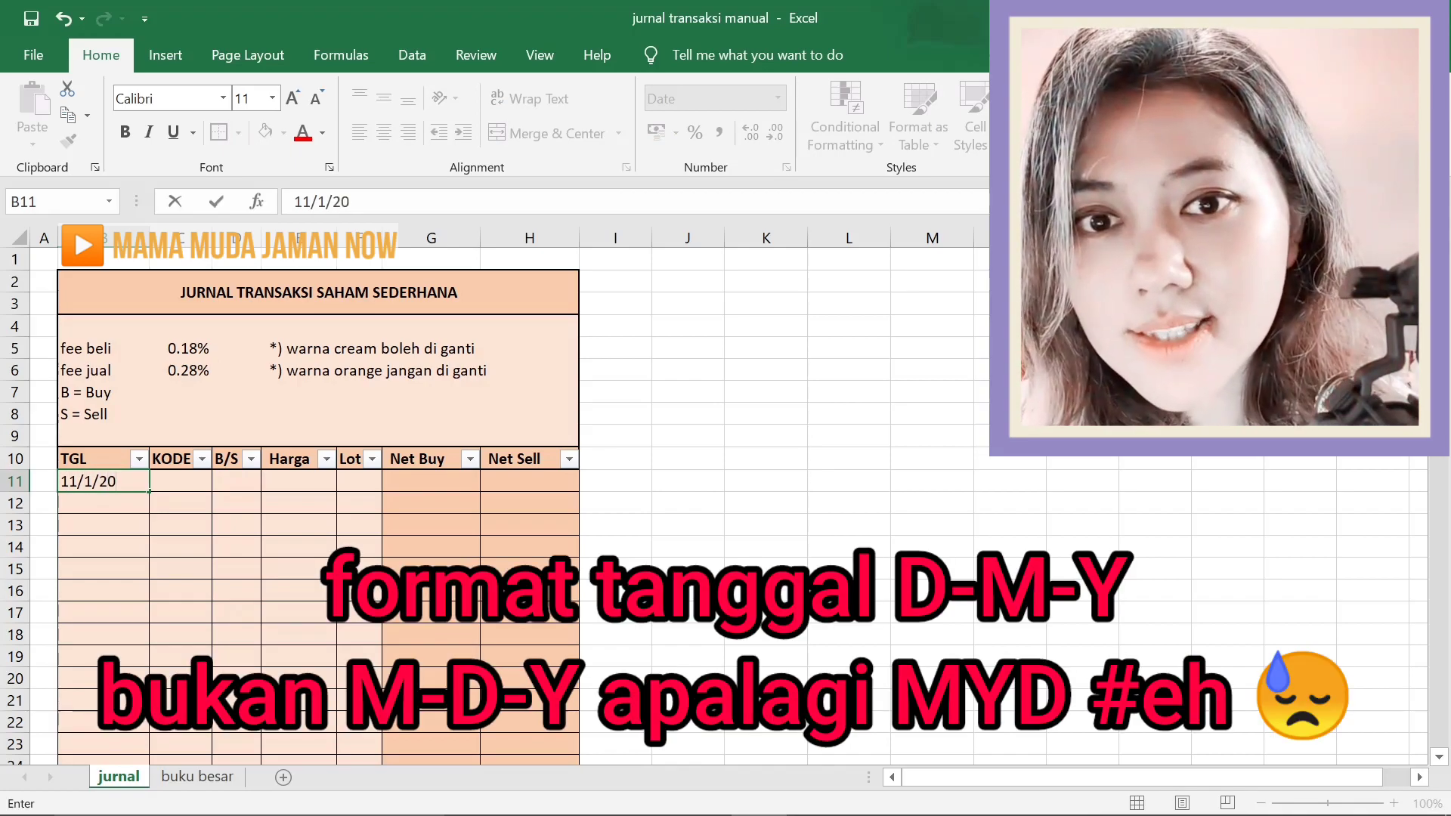
{"action": "key", "text": "Return"}
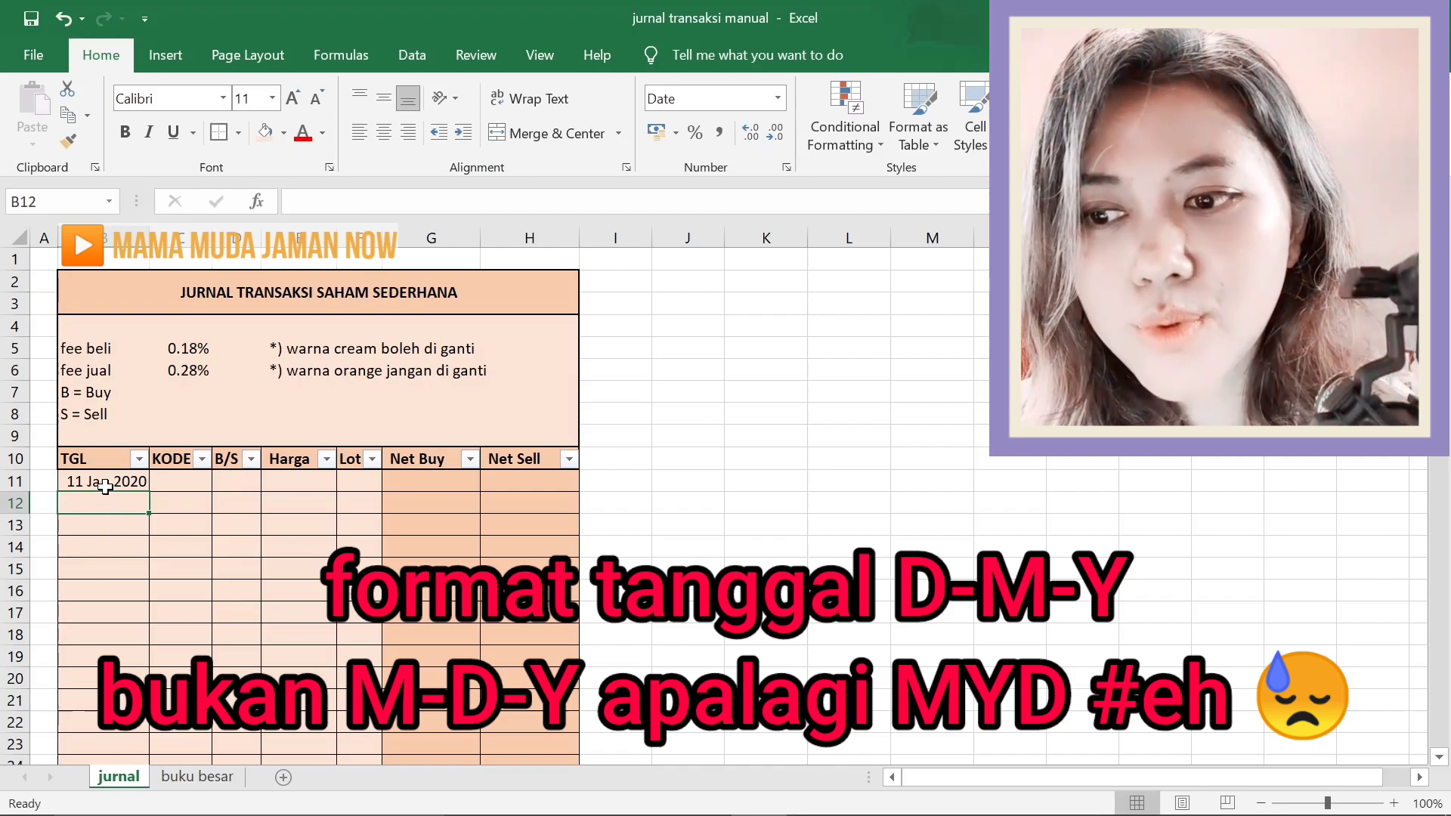
Clear the date from the first journal row.
{"action": "left_click", "coordinate": [105, 484]}
{"action": "key", "text": "F2"}
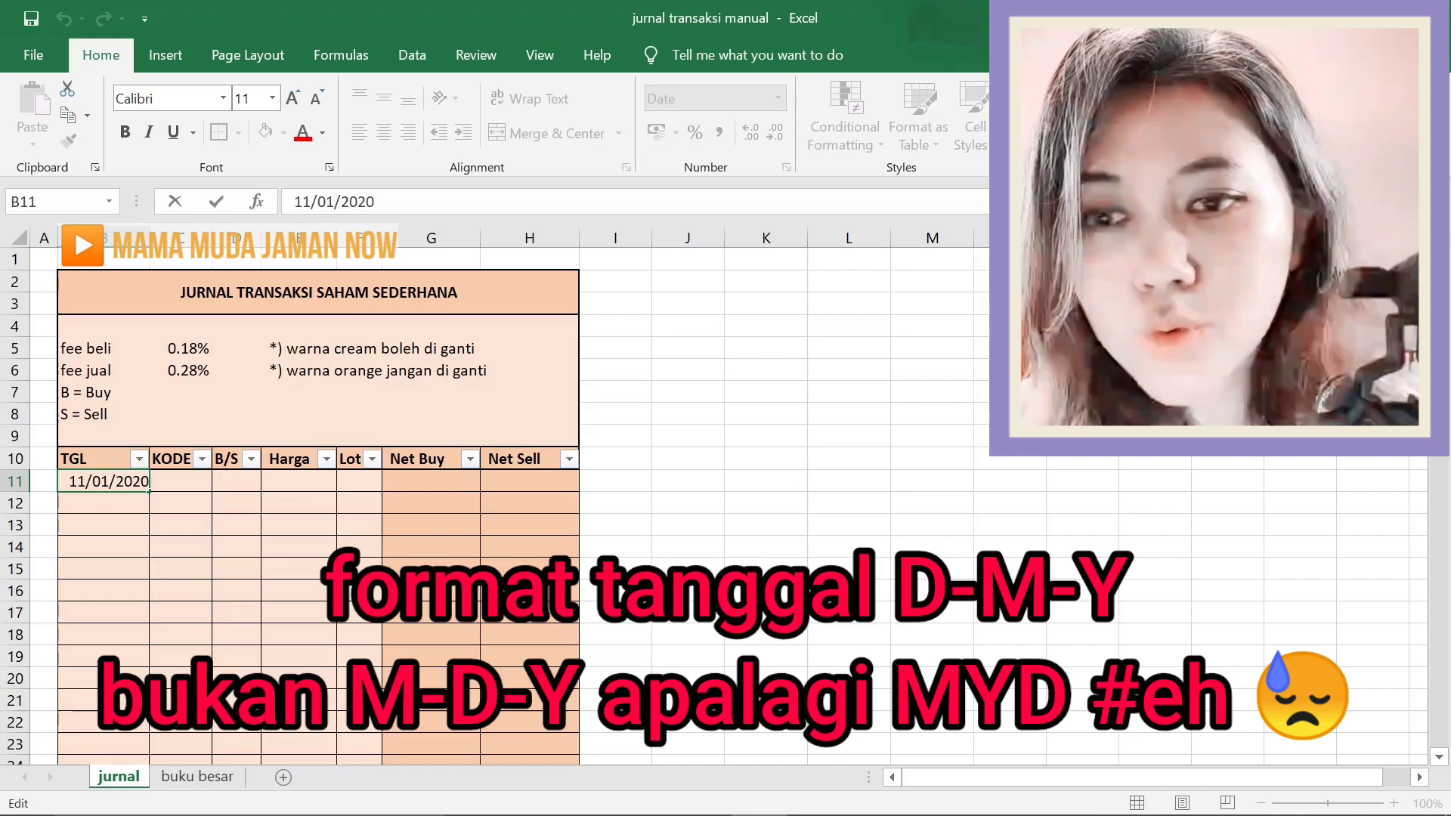
{"action": "key", "text": "BackSpace"}
{"action": "key", "text": "BackSpace"}
{"action": "key", "text": "BackSpace"}
{"action": "key", "text": "BackSpace"}
{"action": "key", "text": "BackSpace"}
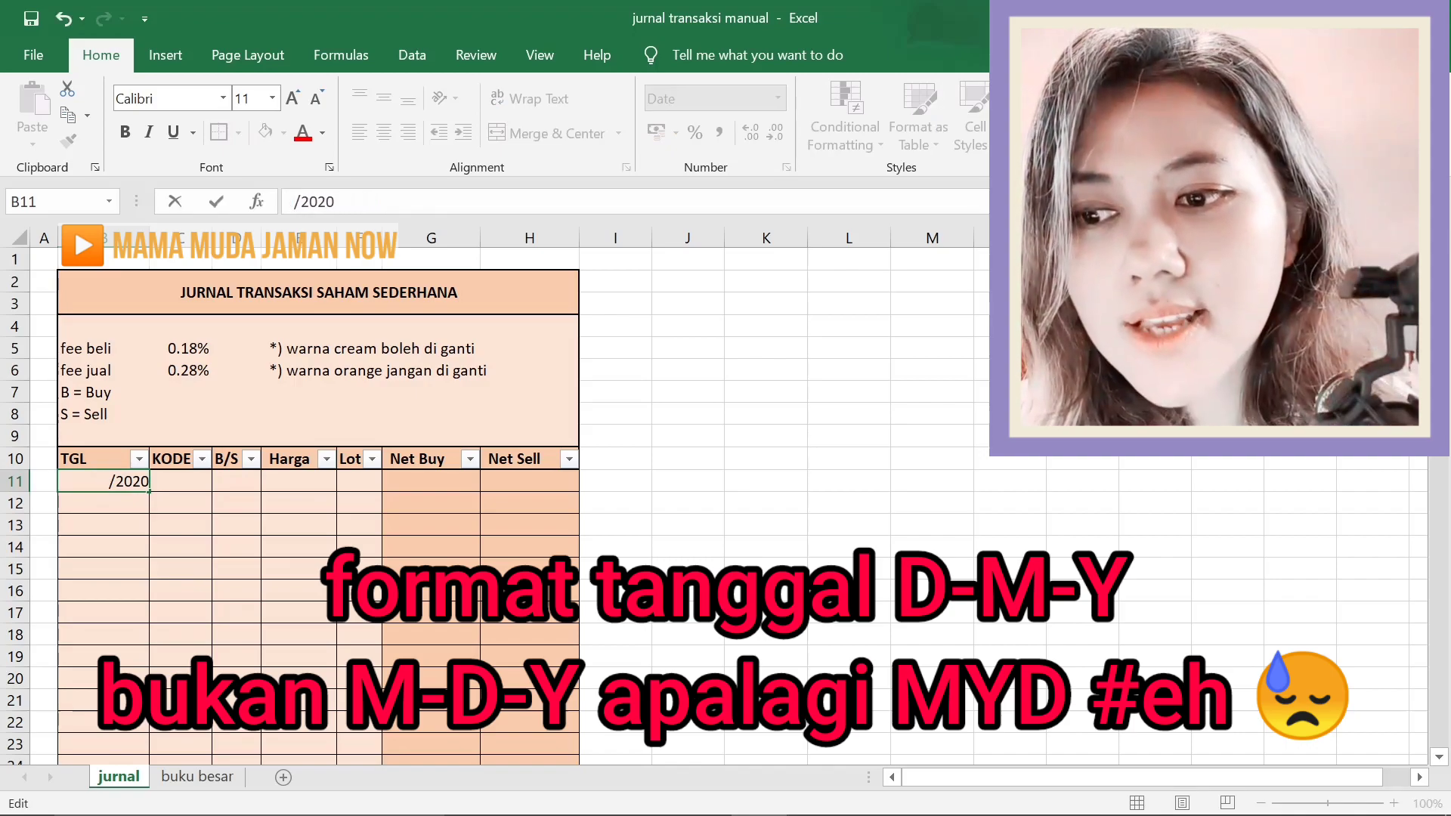
{"action": "key", "text": "BackSpace"}
{"action": "key", "text": "BackSpace"}
{"action": "key", "text": "BackSpace"}
{"action": "key", "text": "BackSpace"}
{"action": "key", "text": "BackSpace"}
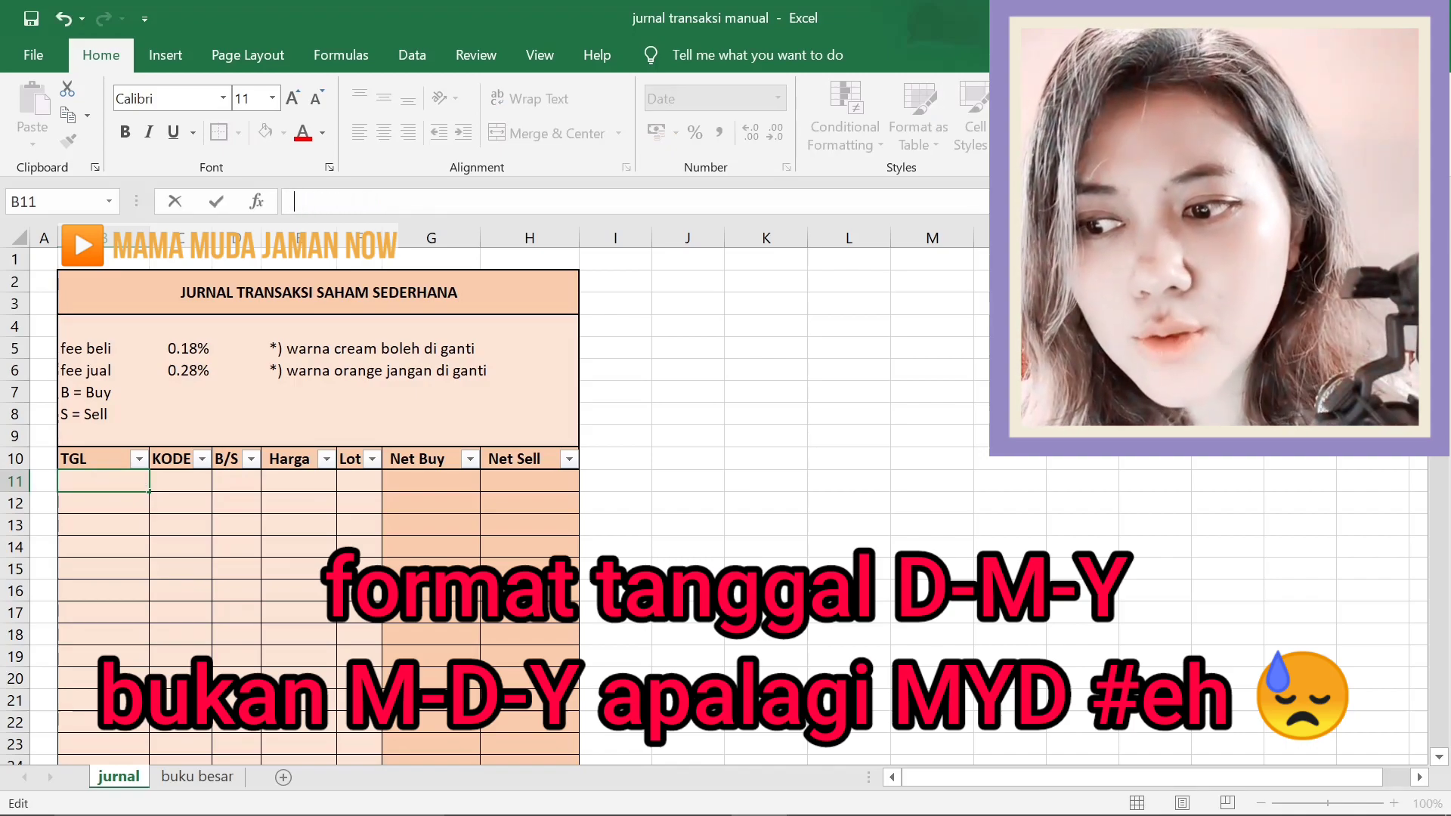
{"action": "left_click", "coordinate": [128, 505]}
Start the first journal row with the date 1-11-2020 and the stock code BRIS.
{"action": "left_click", "coordinate": [121, 481]}
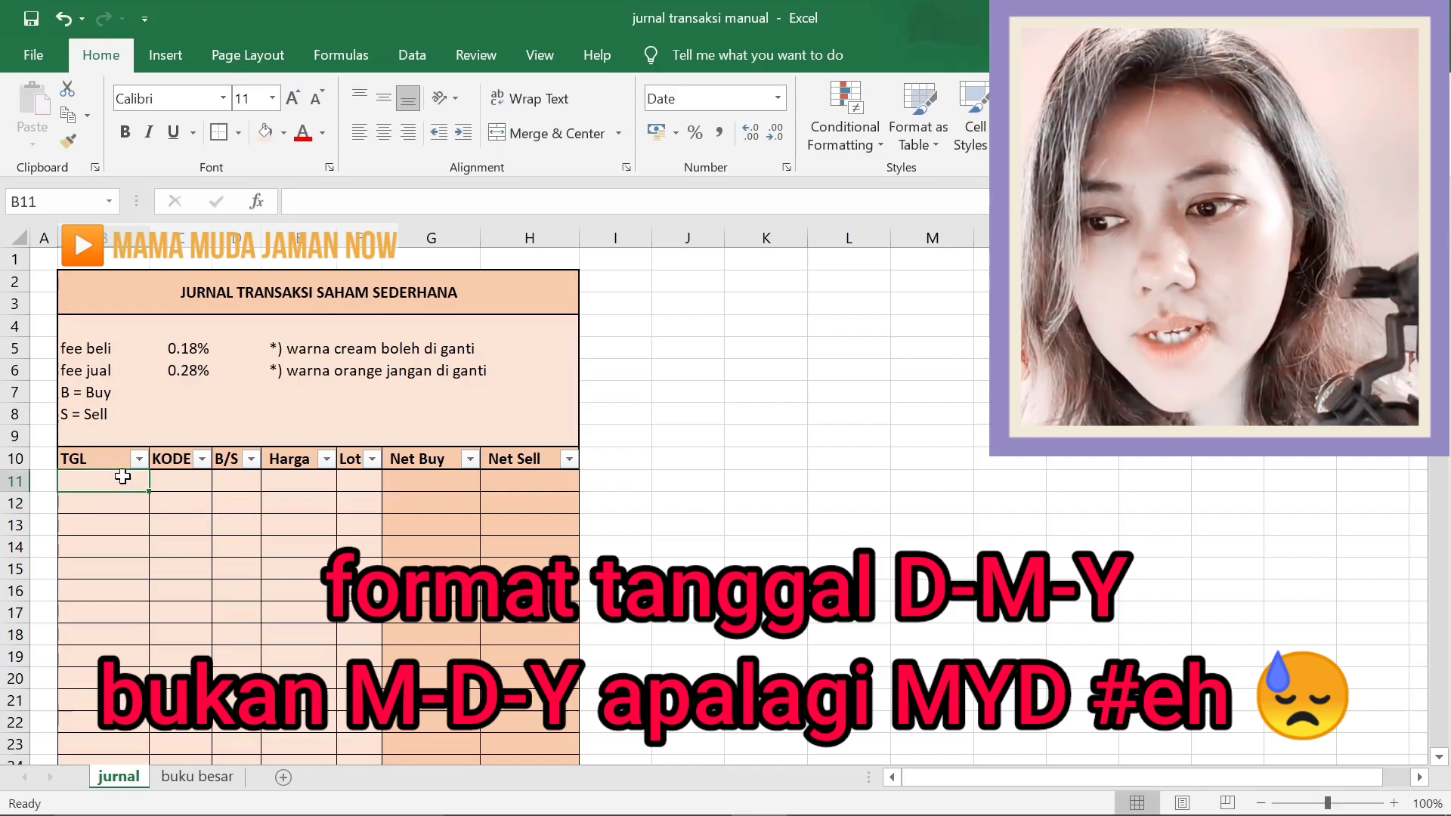
{"action": "type", "text": "1-11-2020"}
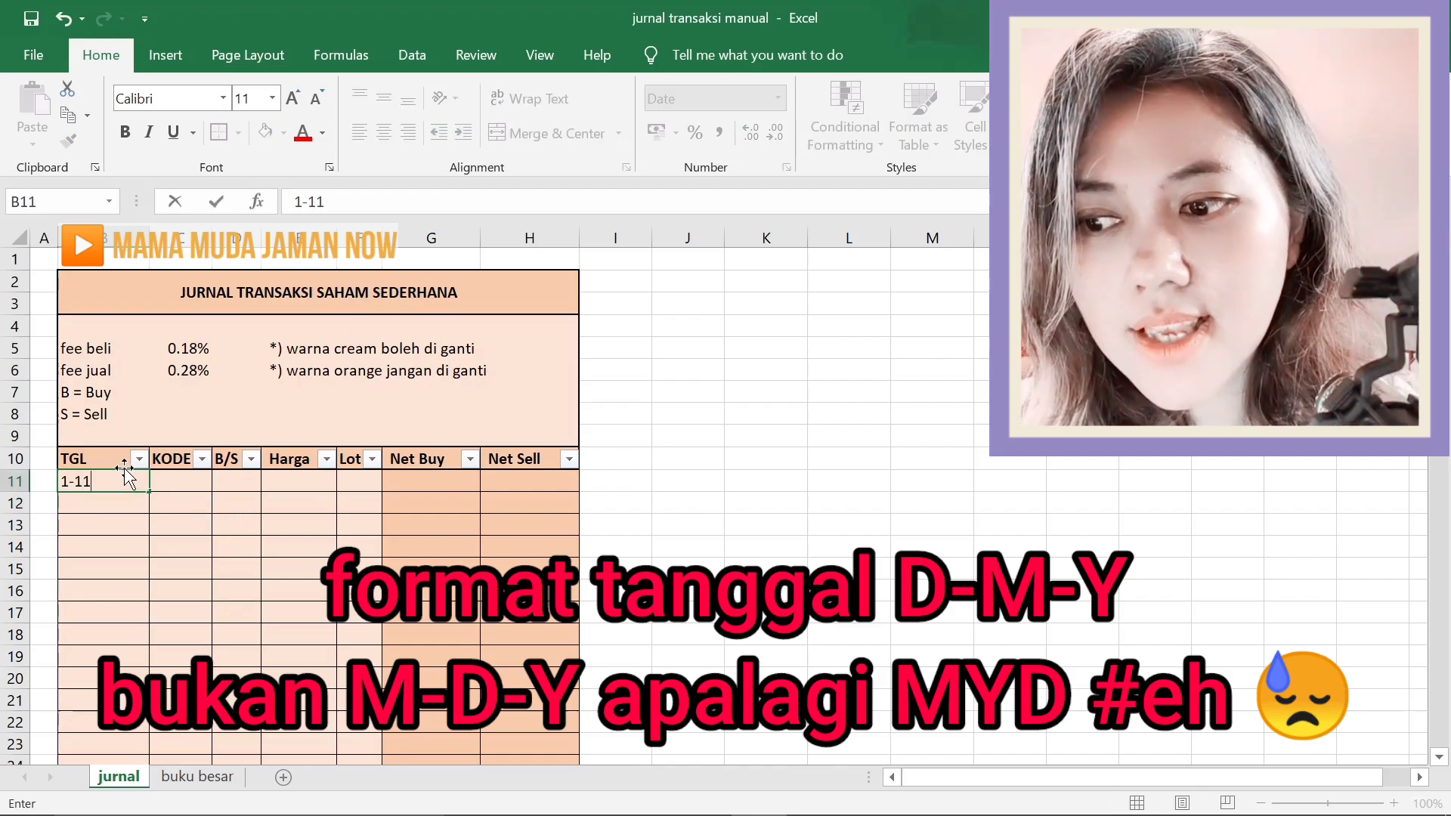
{"action": "key", "text": "Tab"}
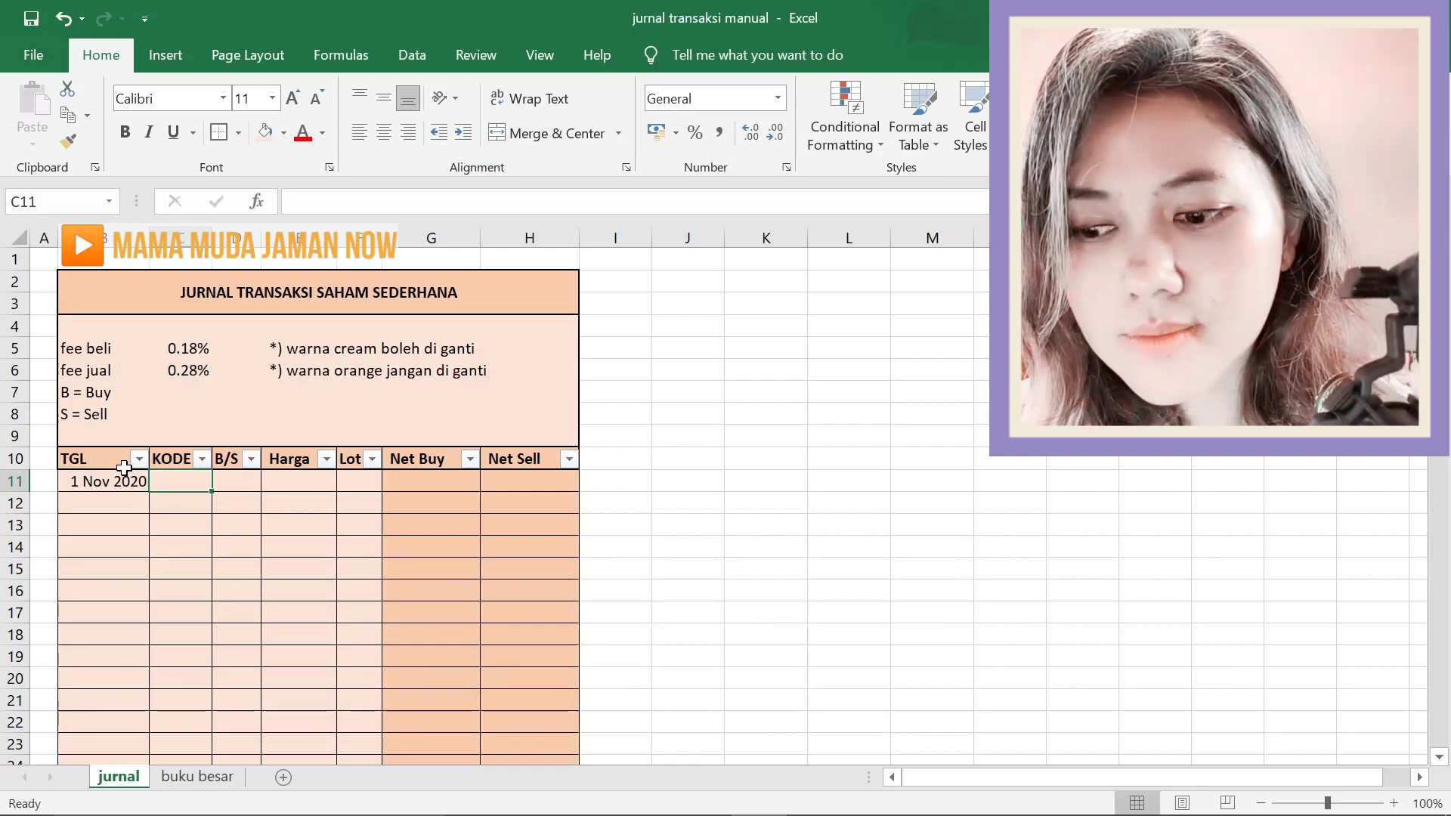
{"action": "type", "text": "BRIS"}
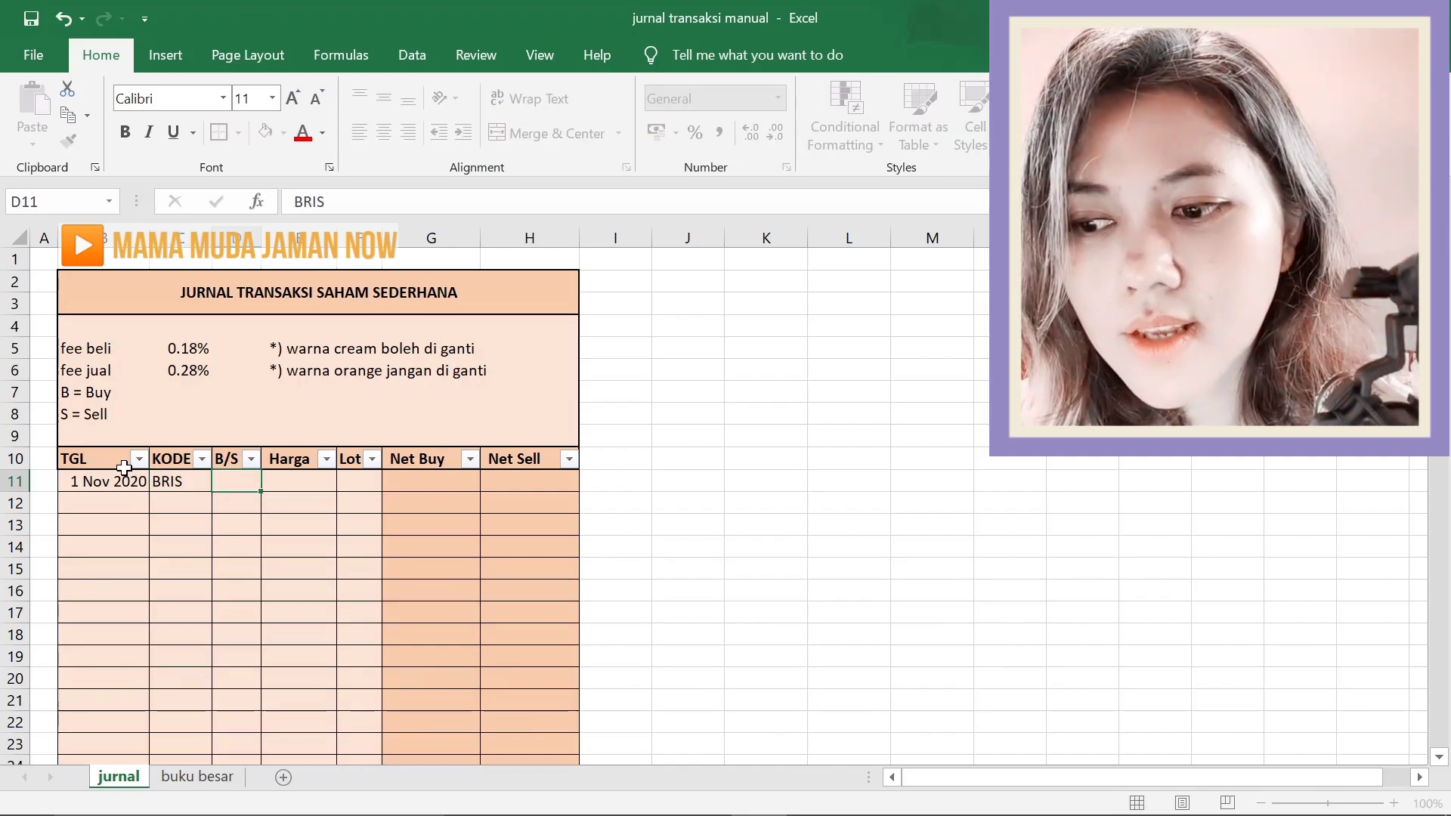
{"action": "key", "text": "Tab"}
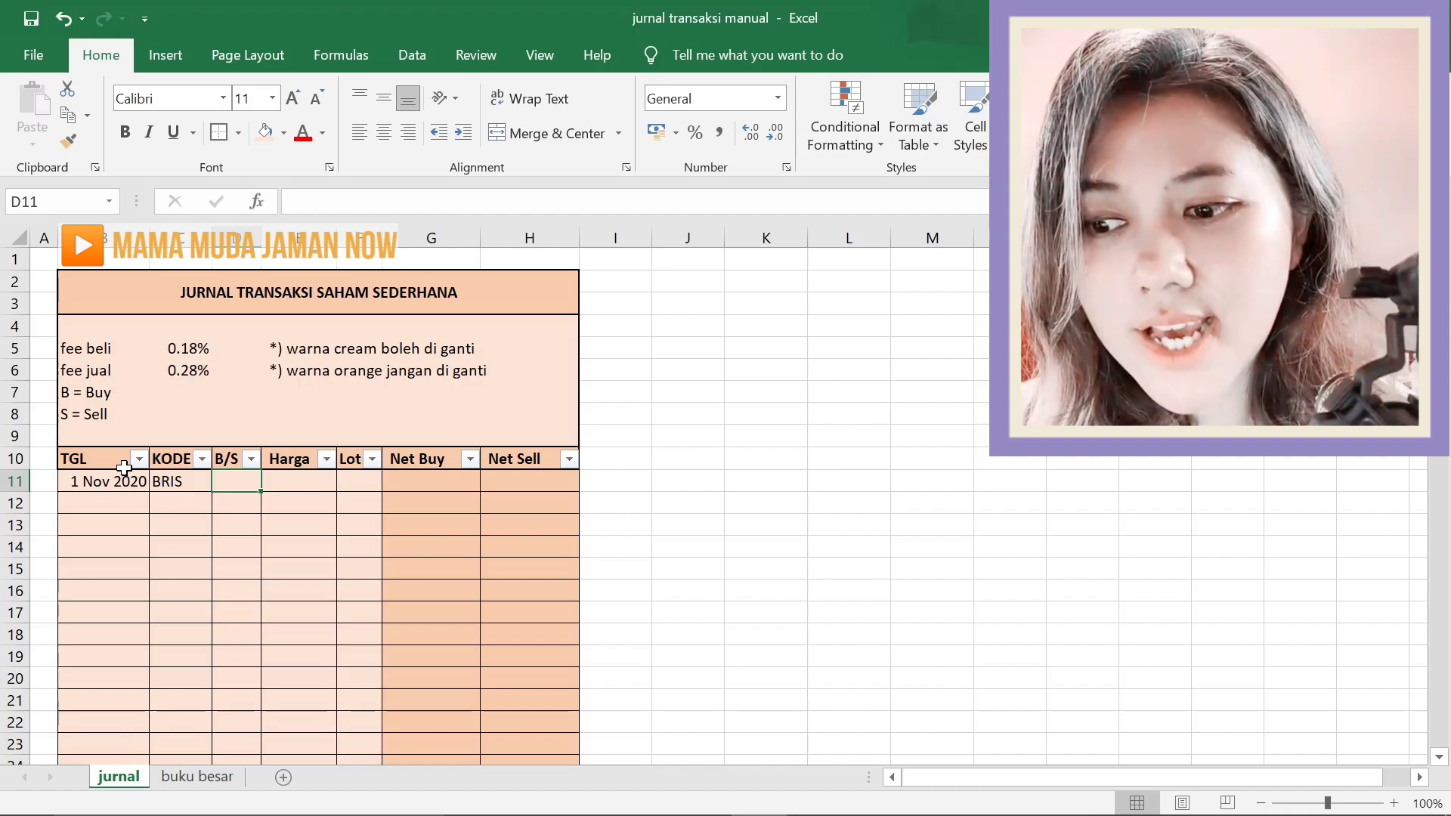
Complete the first BRIS row as a buy (B) at a price of 600 for 10 lots.
{"action": "type", "text": "B"}
{"action": "key", "text": "Tab"}
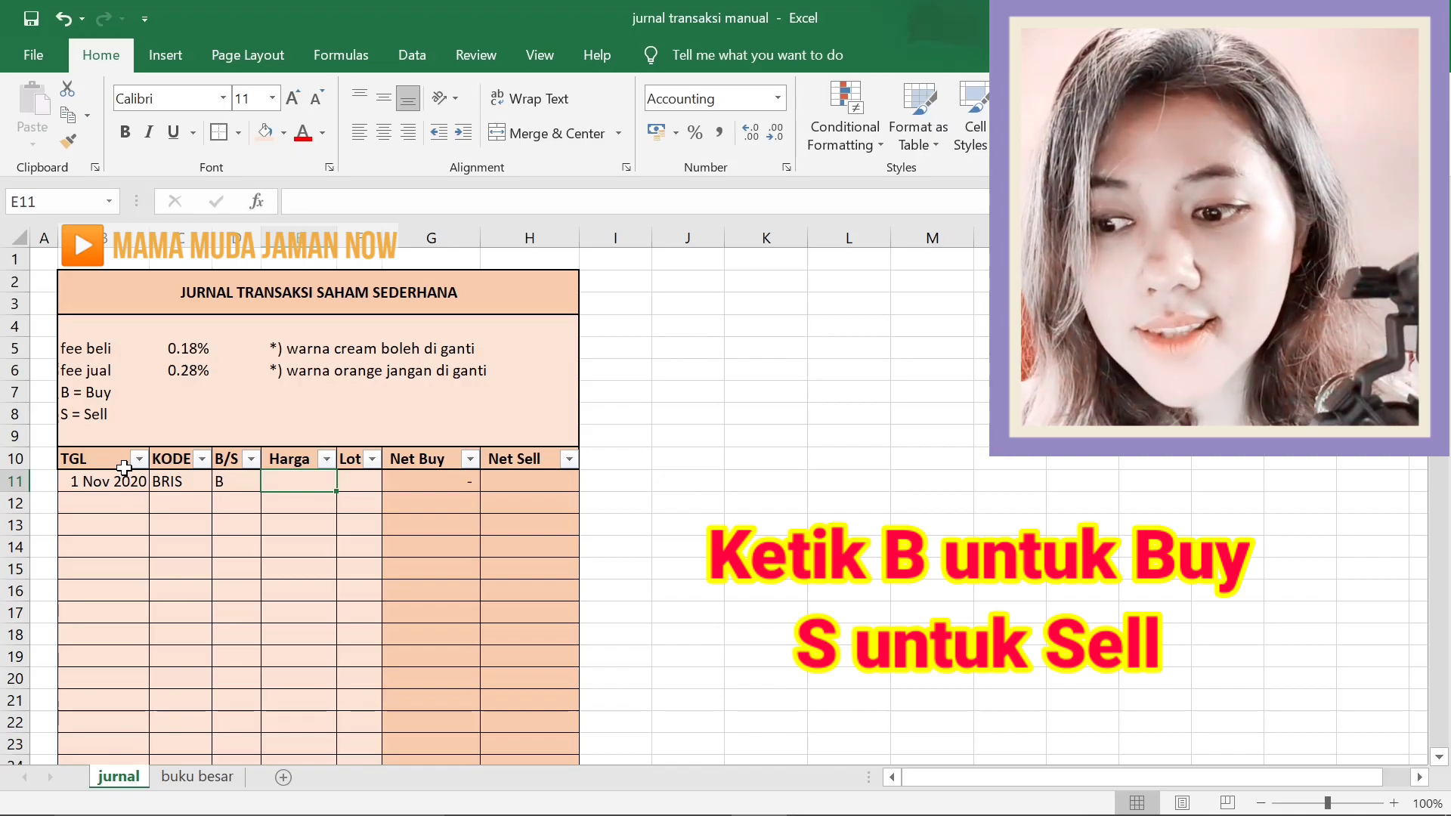
{"action": "type", "text": "600"}
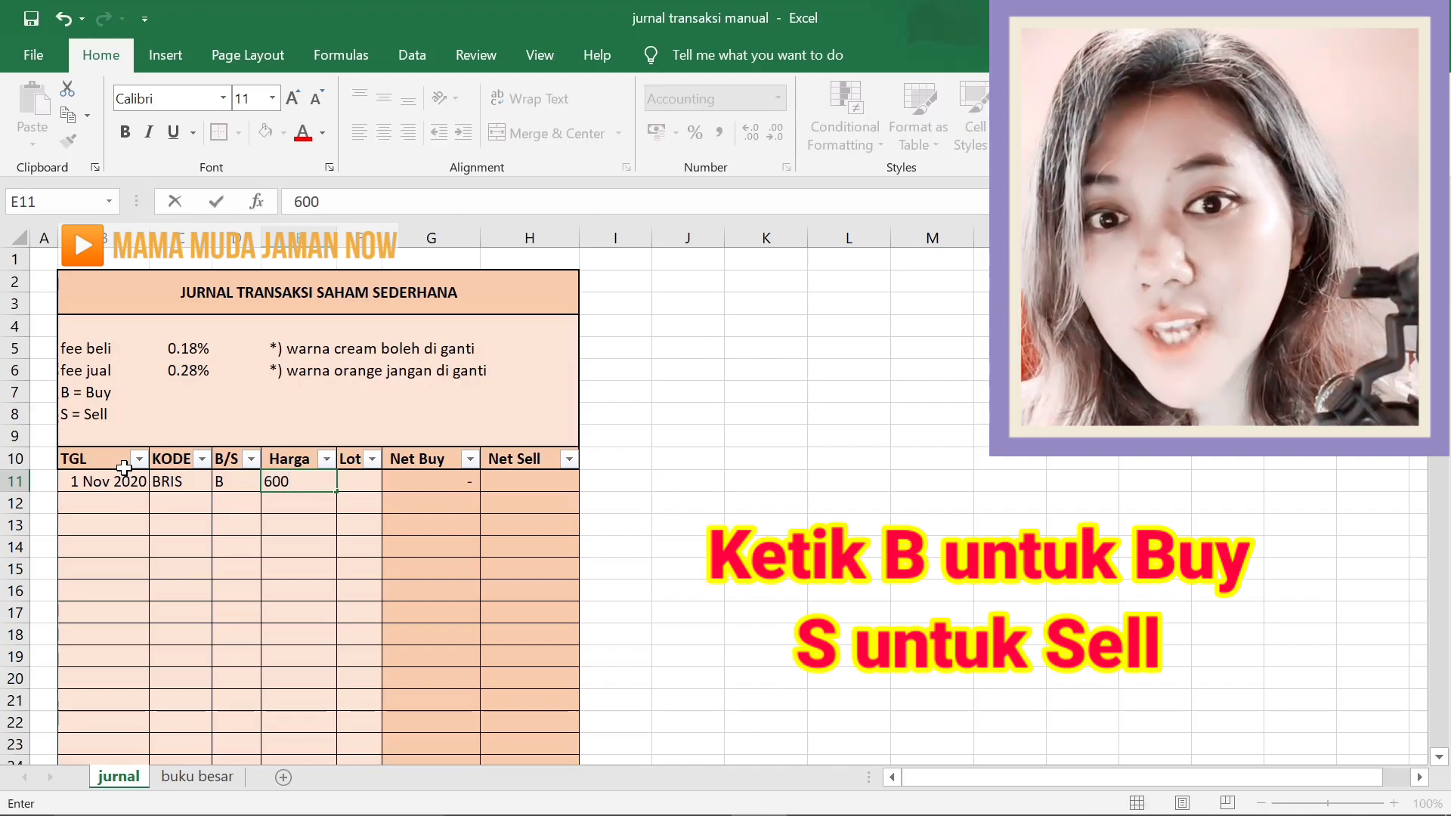
{"action": "key", "text": "Tab"}
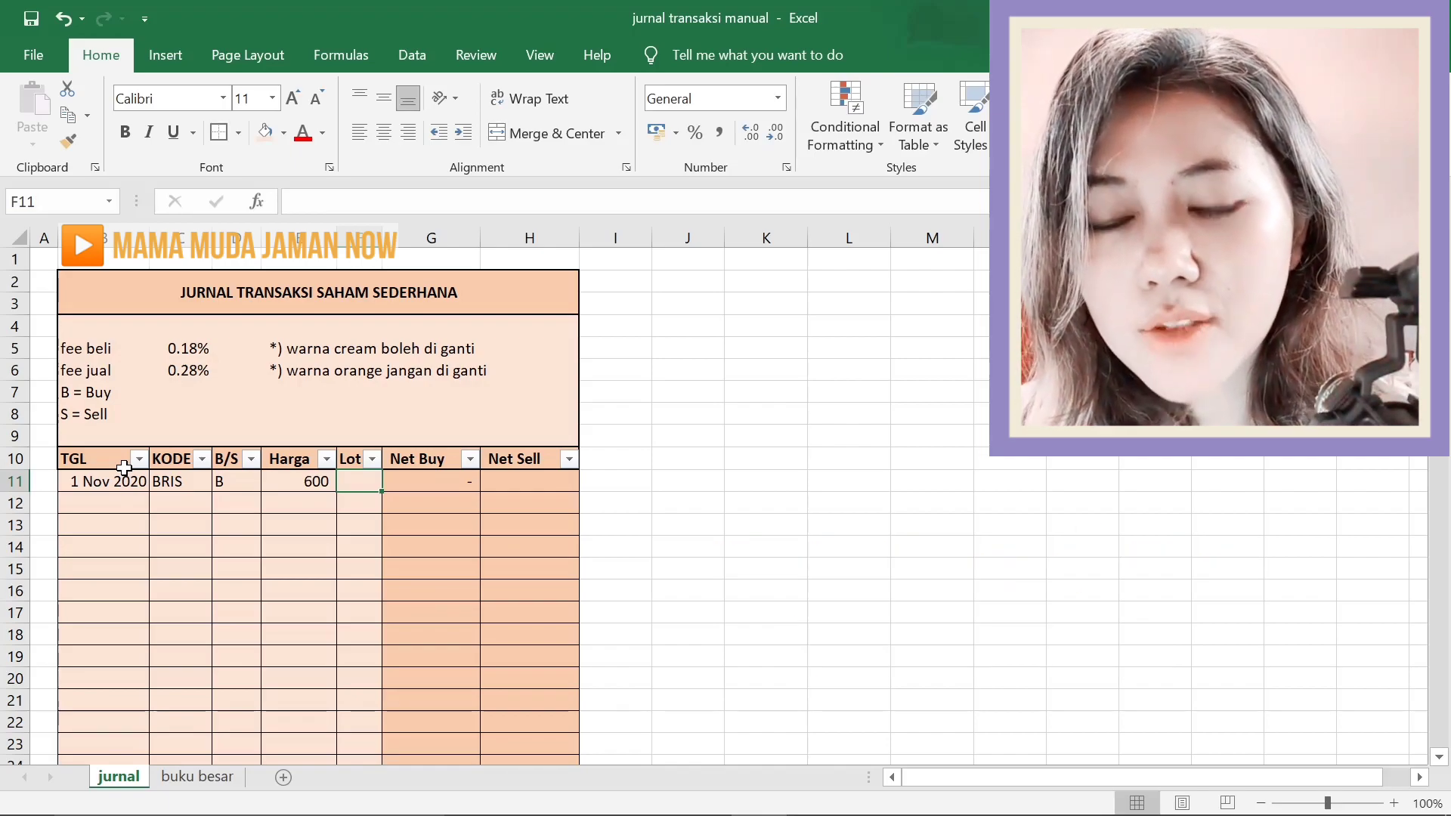
{"action": "type", "text": "10"}
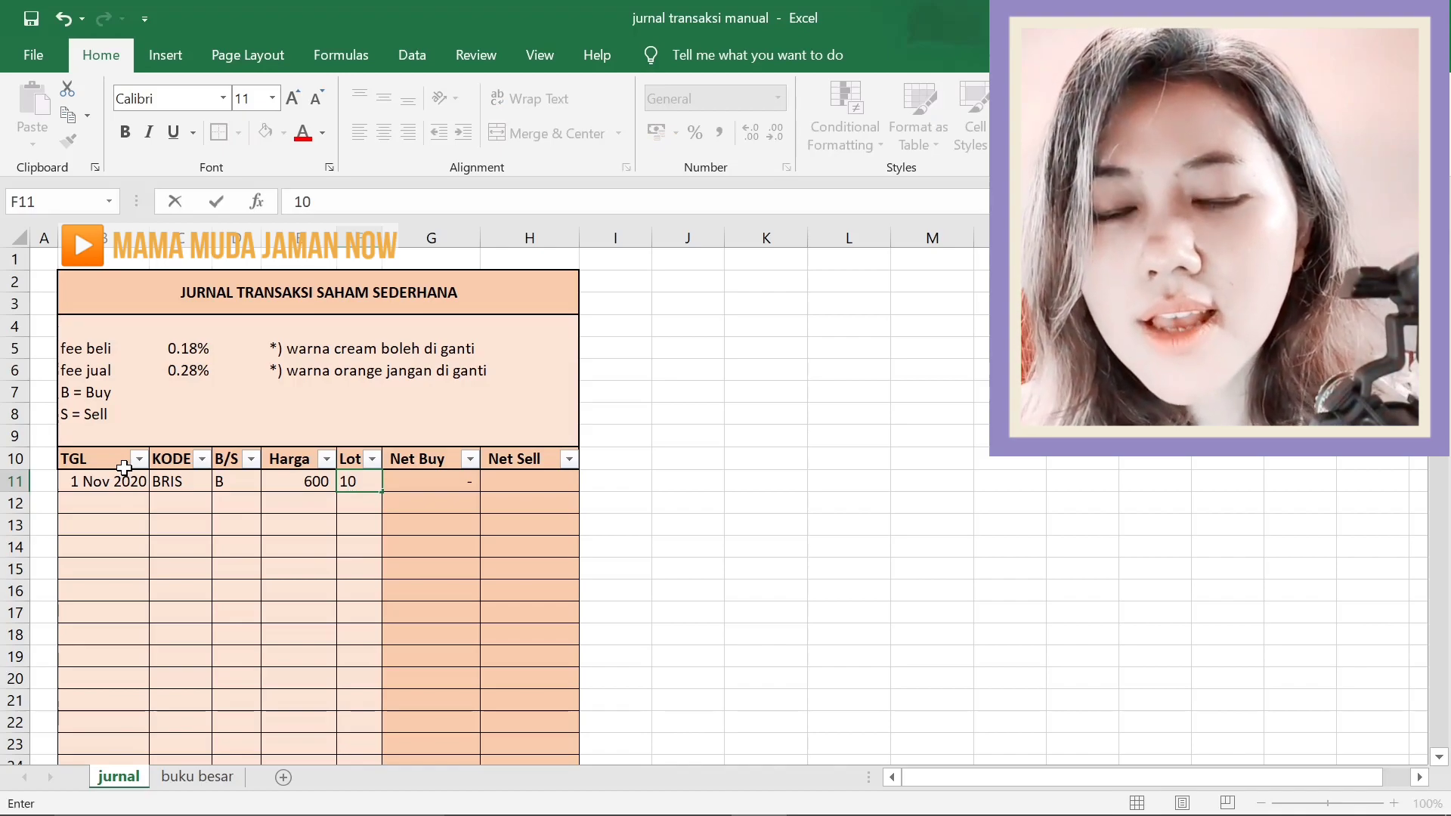
{"action": "key", "text": "Tab"}
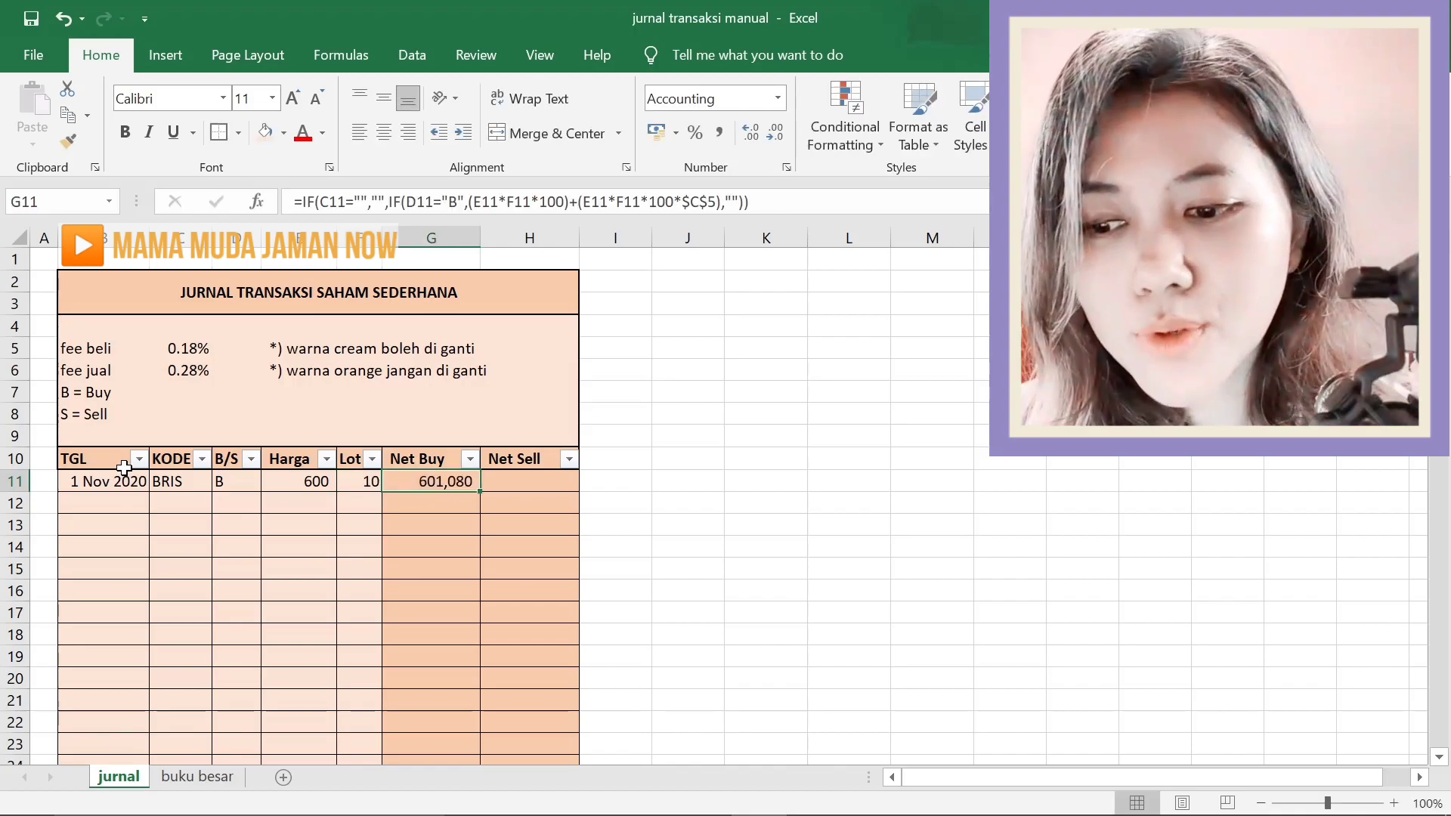
{"action": "key", "text": "Return"}
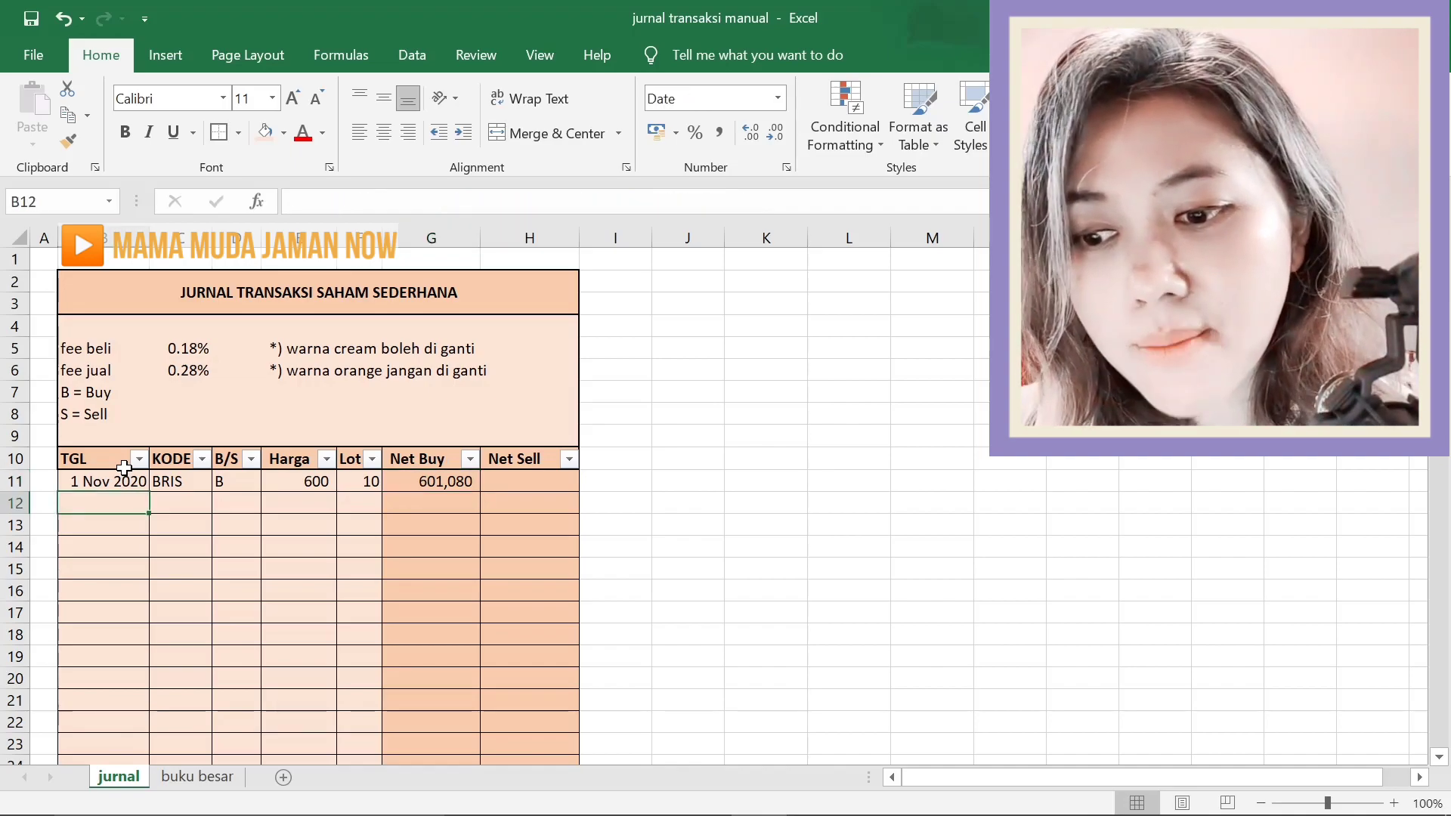
Start the second journal row with the date 2-11-2020 and the stock code BRIS.
{"action": "type", "text": "2-"}
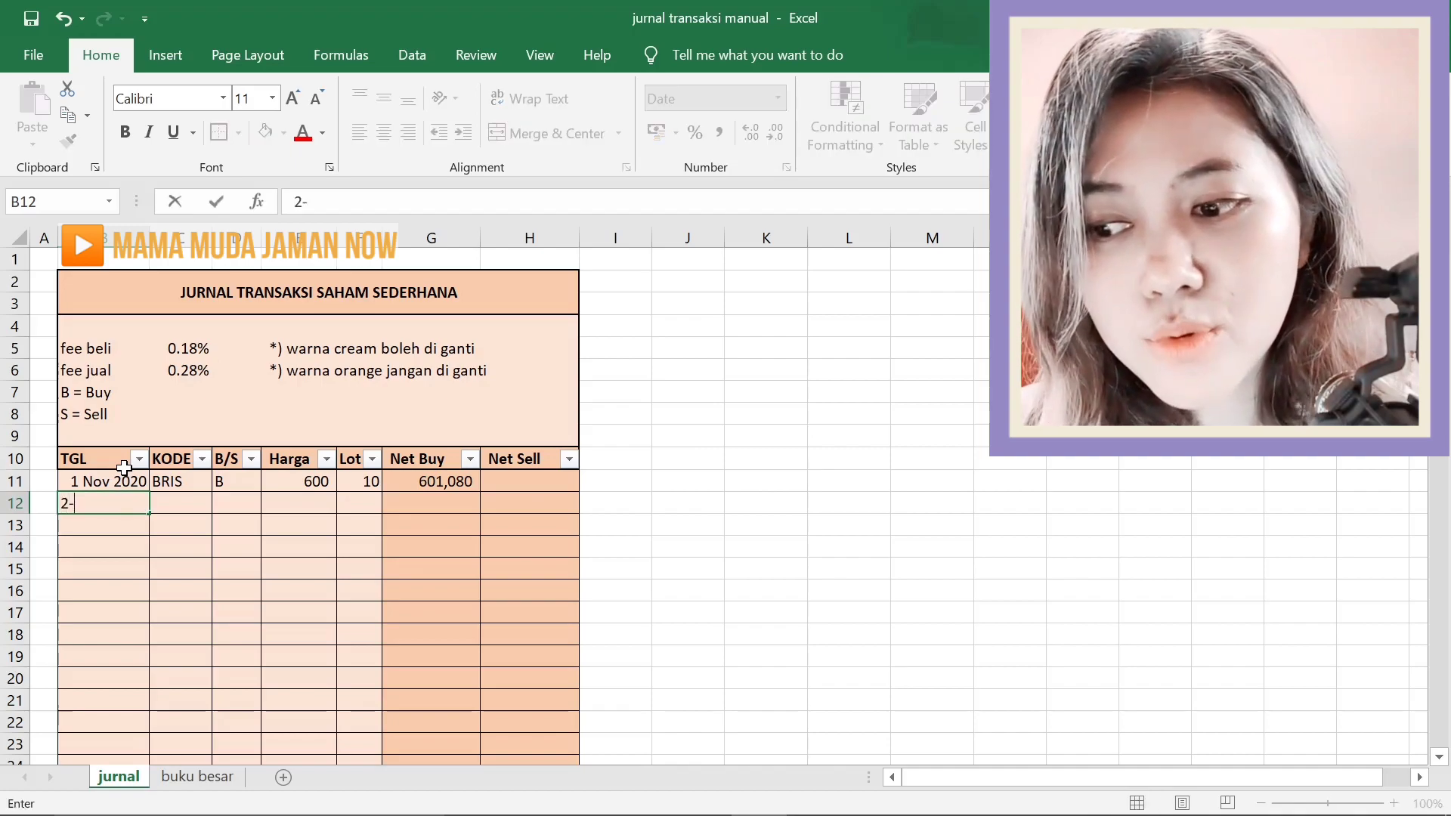
{"action": "type", "text": "11-2020"}
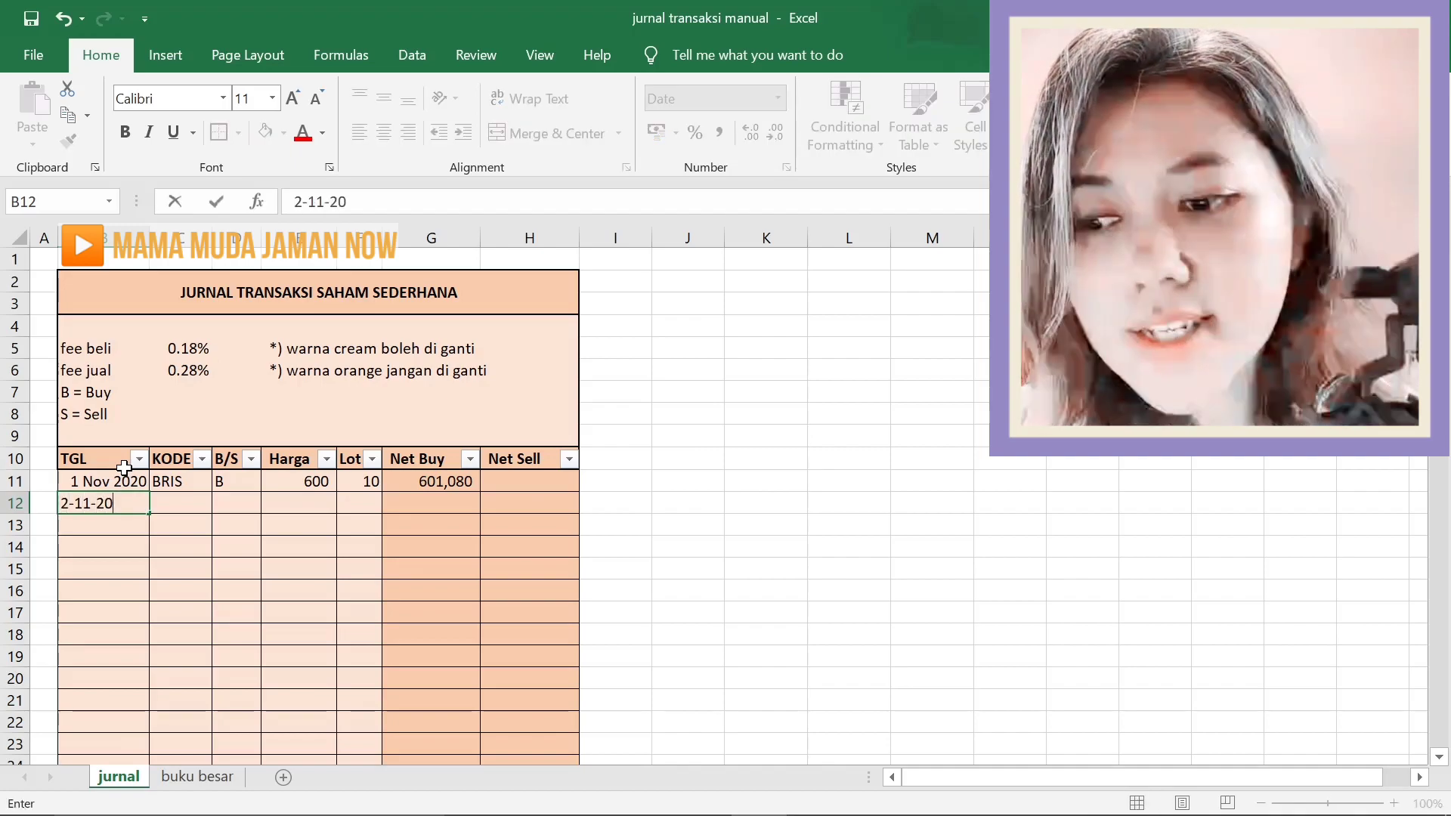
{"action": "key", "text": "Tab"}
{"action": "type", "text": "BRIS"}
{"action": "key", "text": "Tab"}
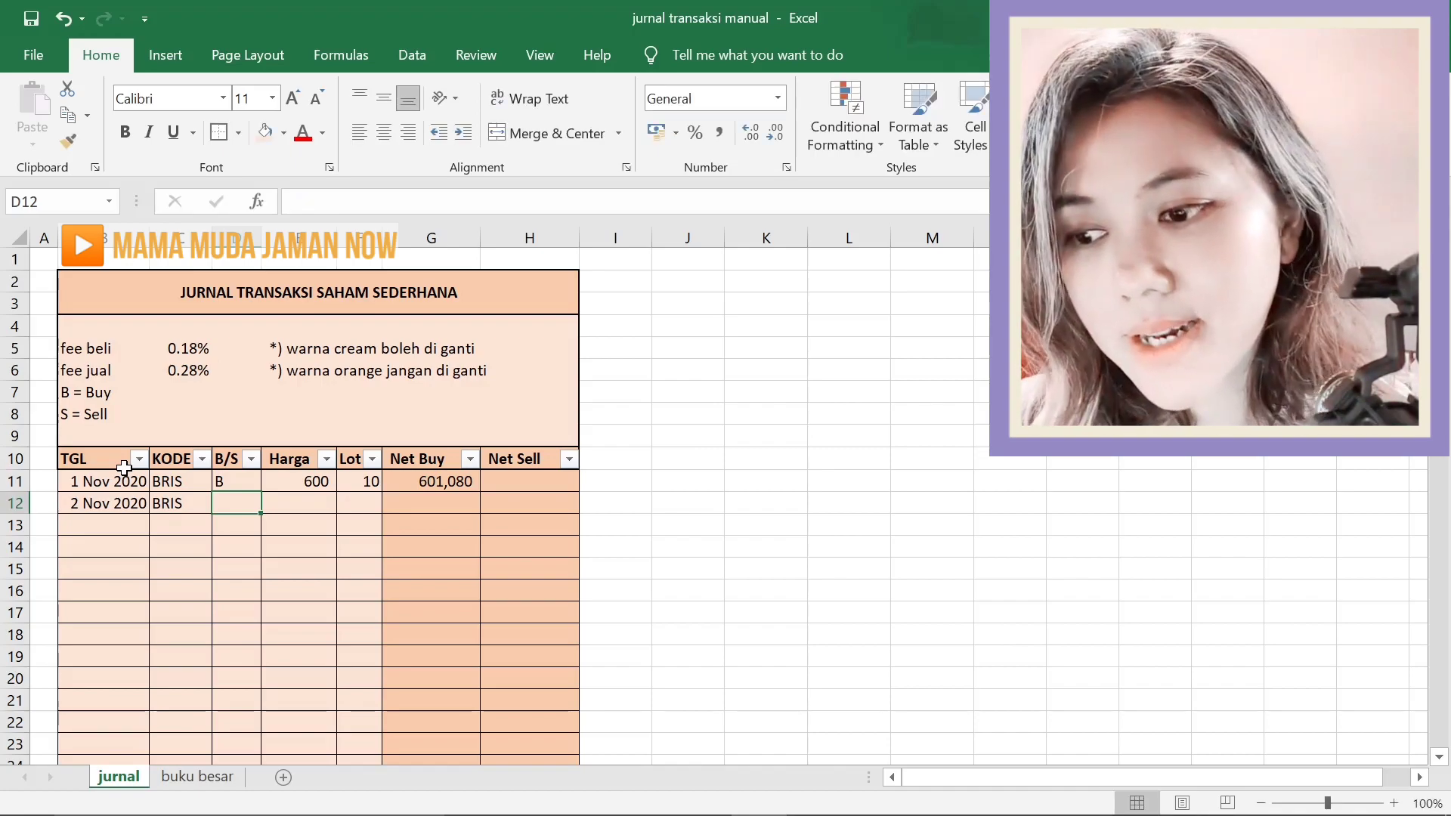
Complete the second BRIS row as a sale (S) at a price of 610 for 5 lots.
{"action": "type", "text": "S"}
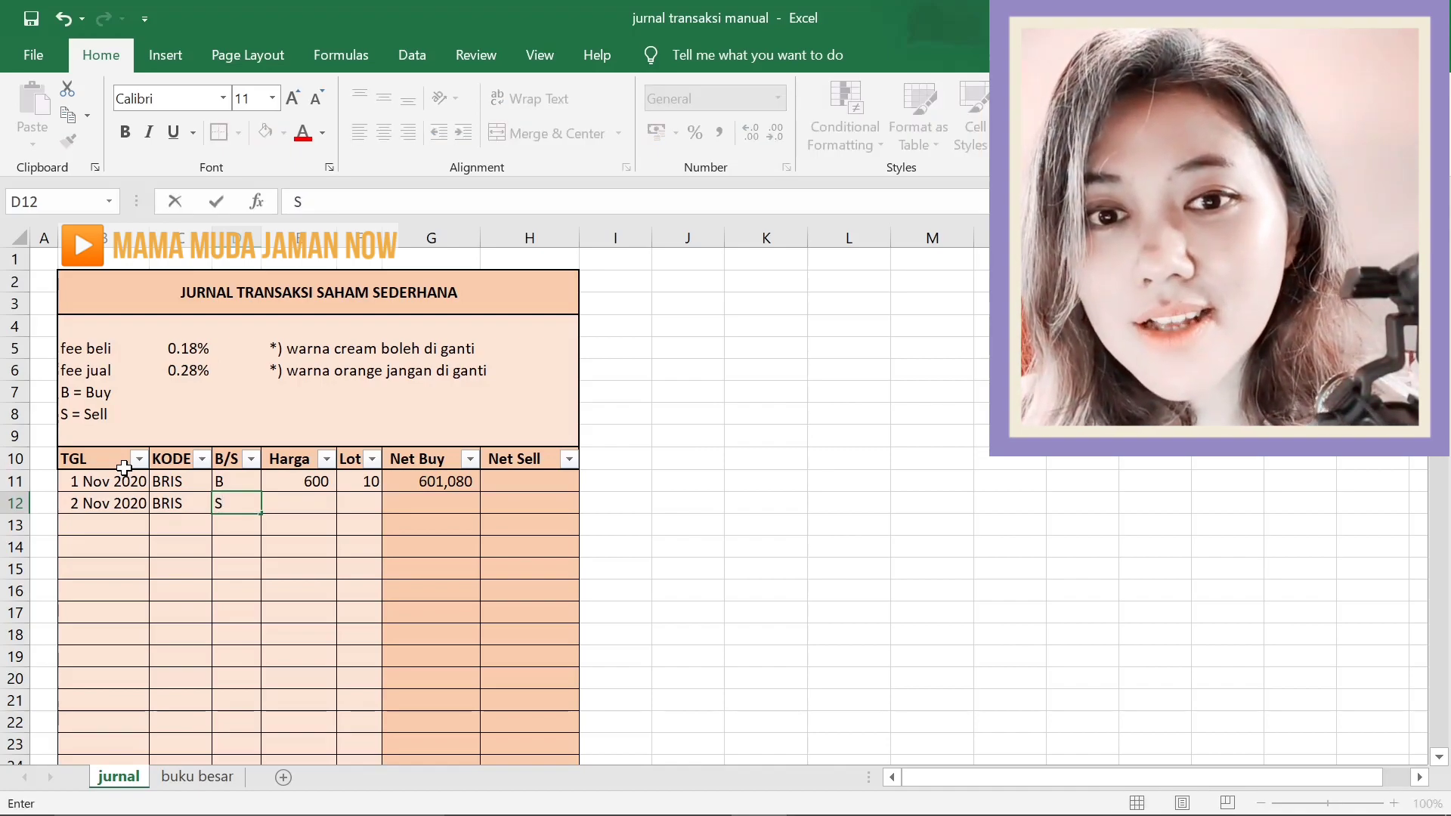
{"action": "key", "text": "Tab"}
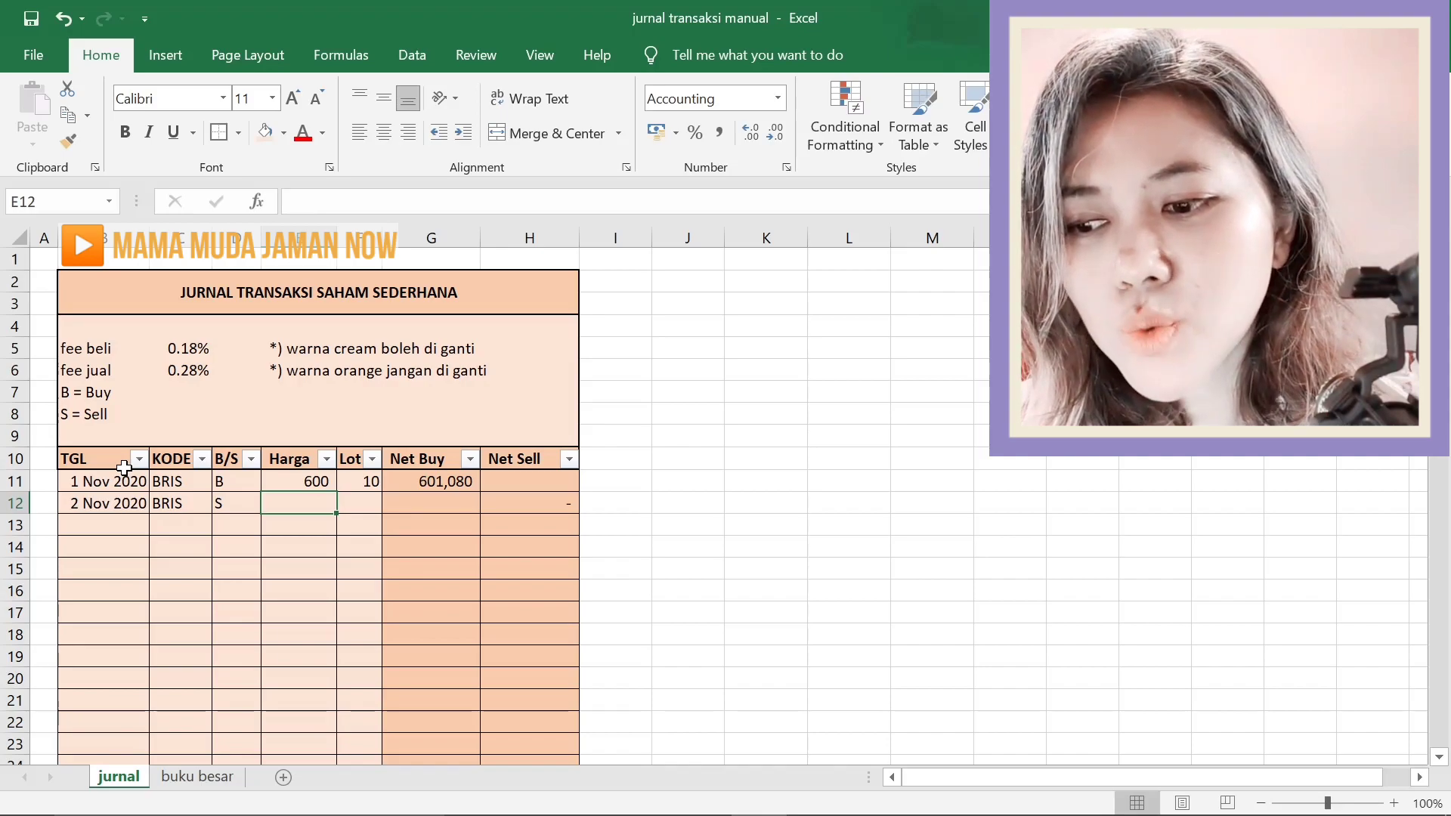
{"action": "type", "text": "610"}
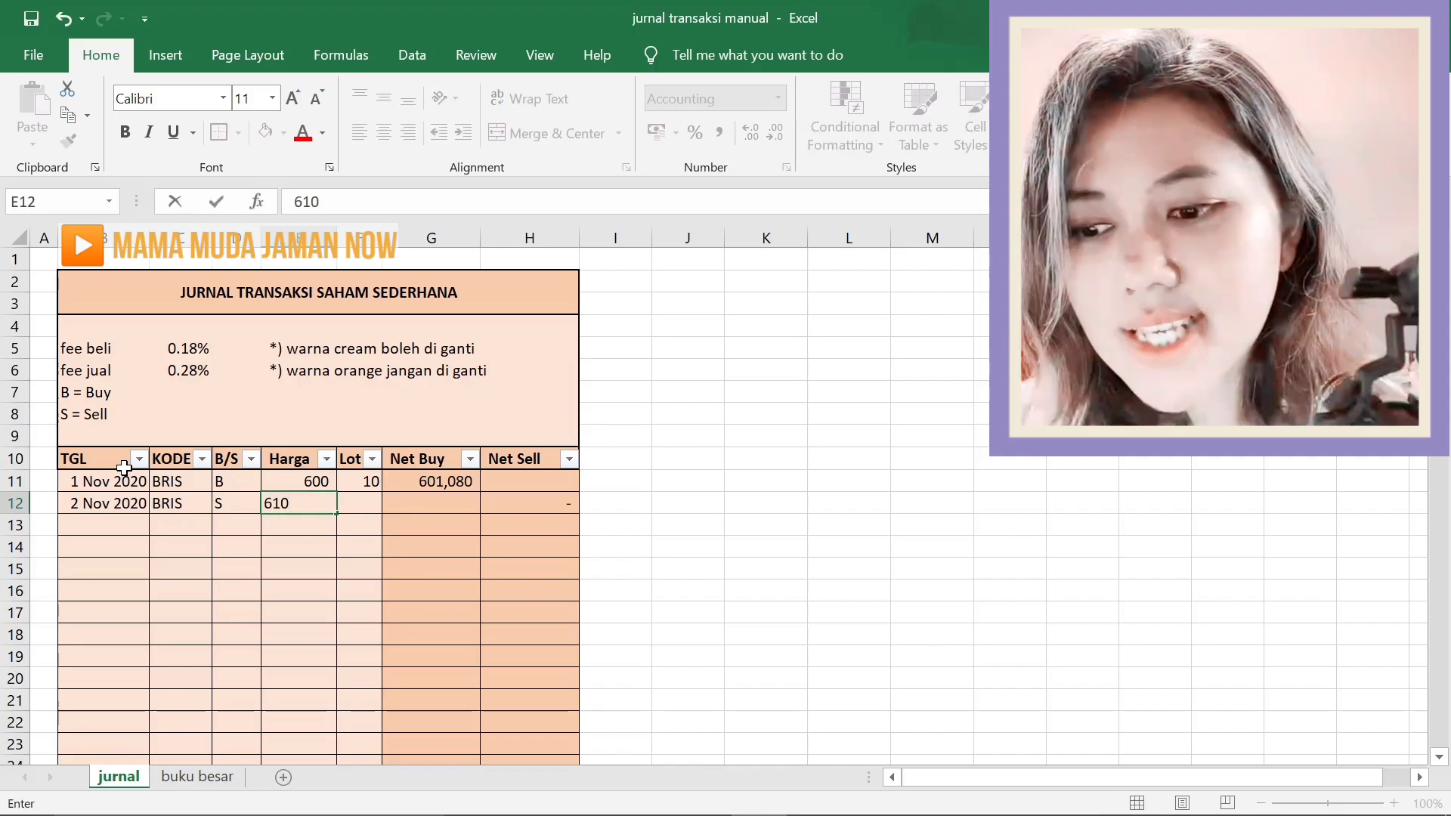
{"action": "key", "text": "Tab"}
{"action": "type", "text": "10"}
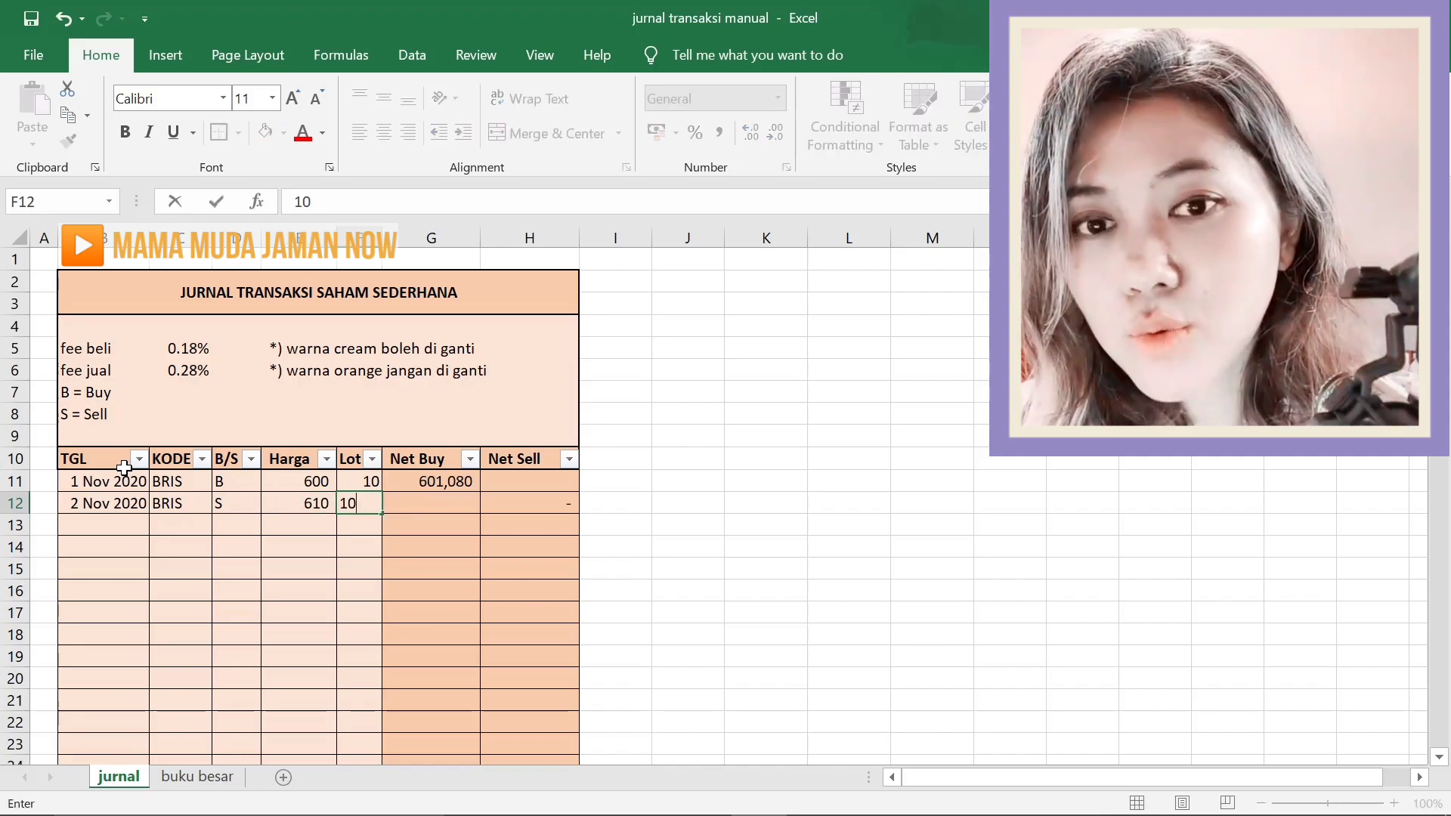
{"action": "key", "text": "BackSpace"}
{"action": "key", "text": "BackSpace"}
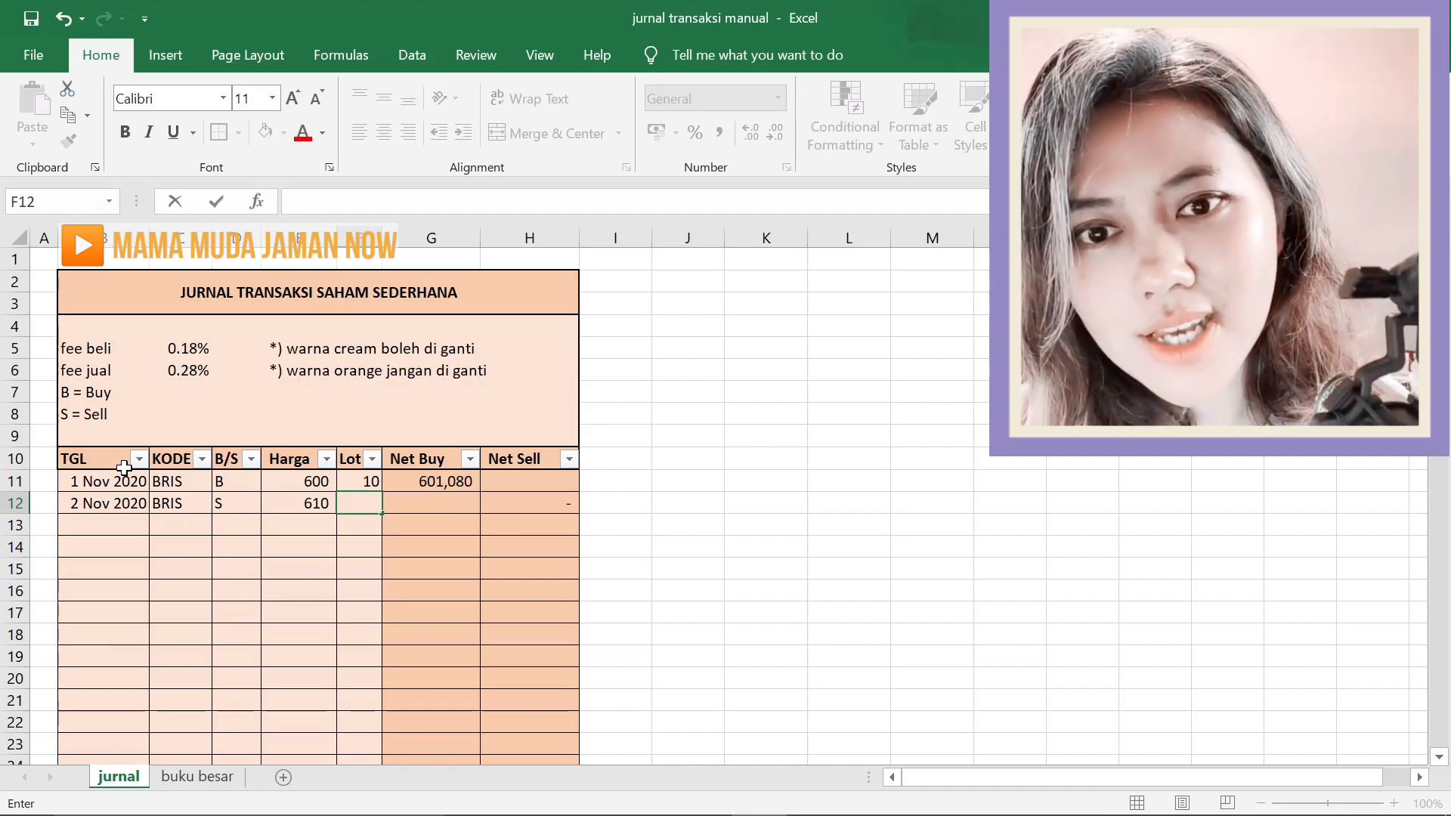
{"action": "type", "text": "5"}
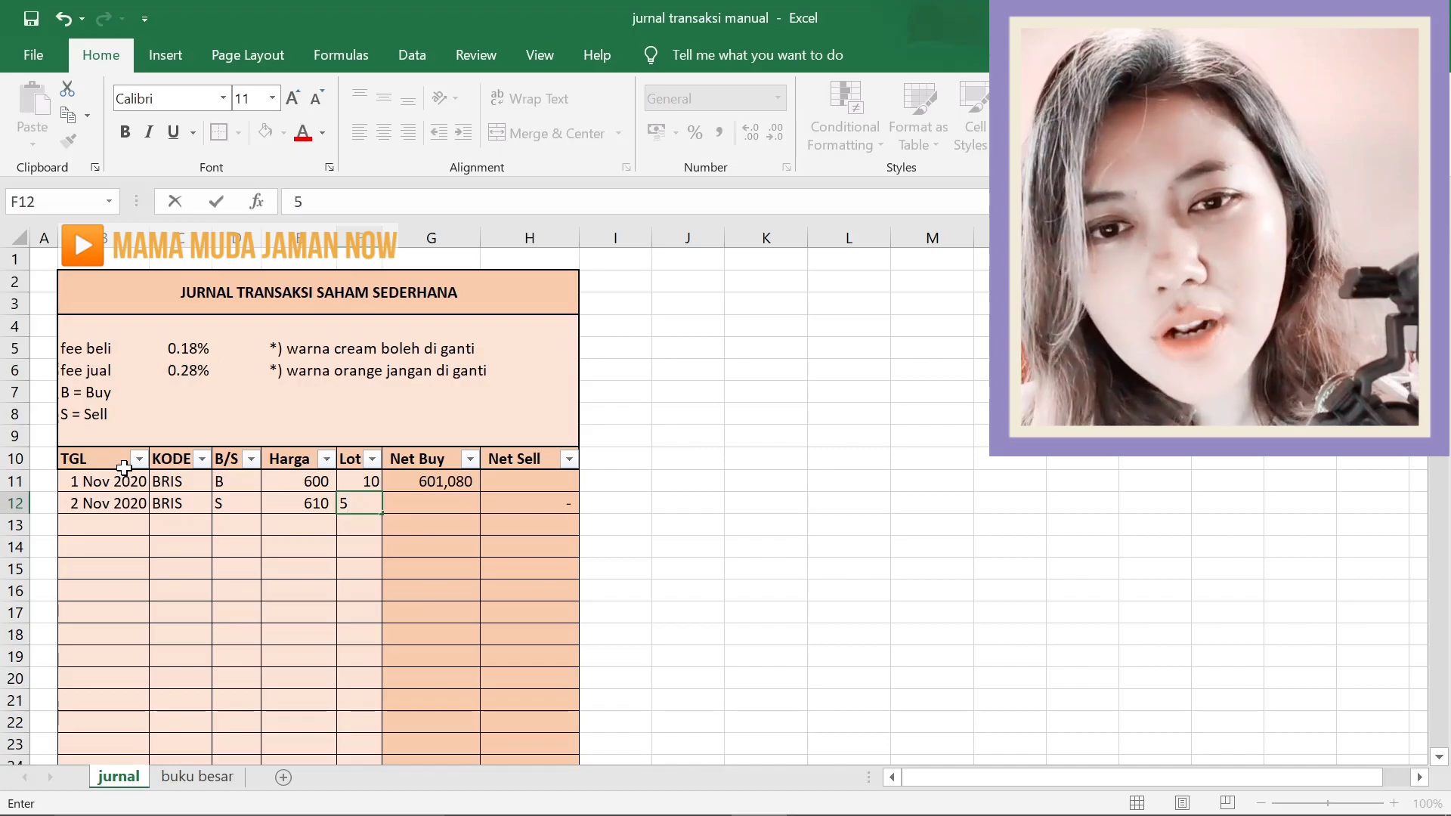
{"action": "key", "text": "Tab"}
{"action": "key", "text": "Return"}
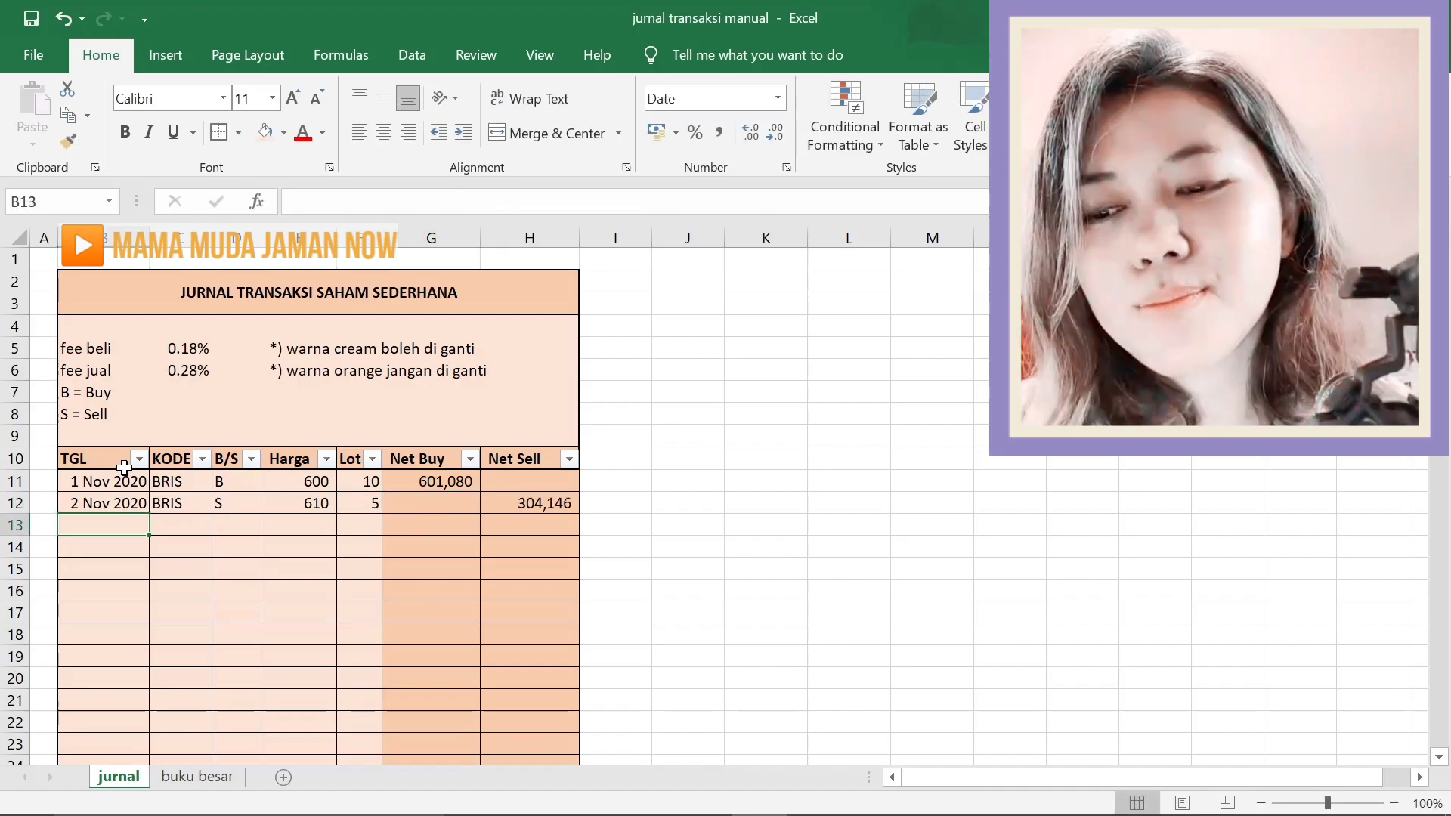
Start the third journal row with the date 2-11-20 and the stock code BRIS.
{"action": "type", "text": "2-"}
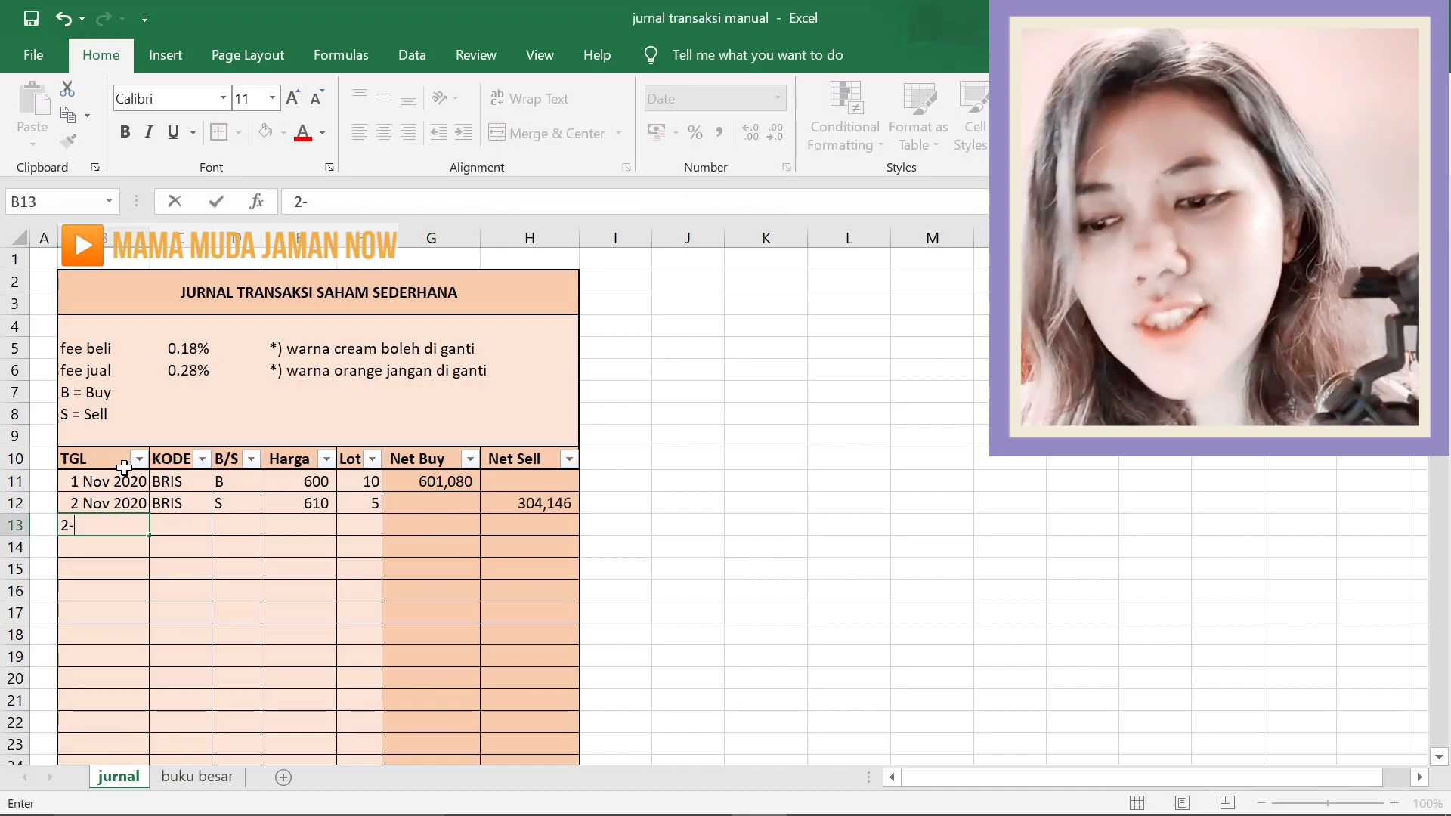
{"action": "type", "text": "11-20"}
{"action": "key", "text": "Tab"}
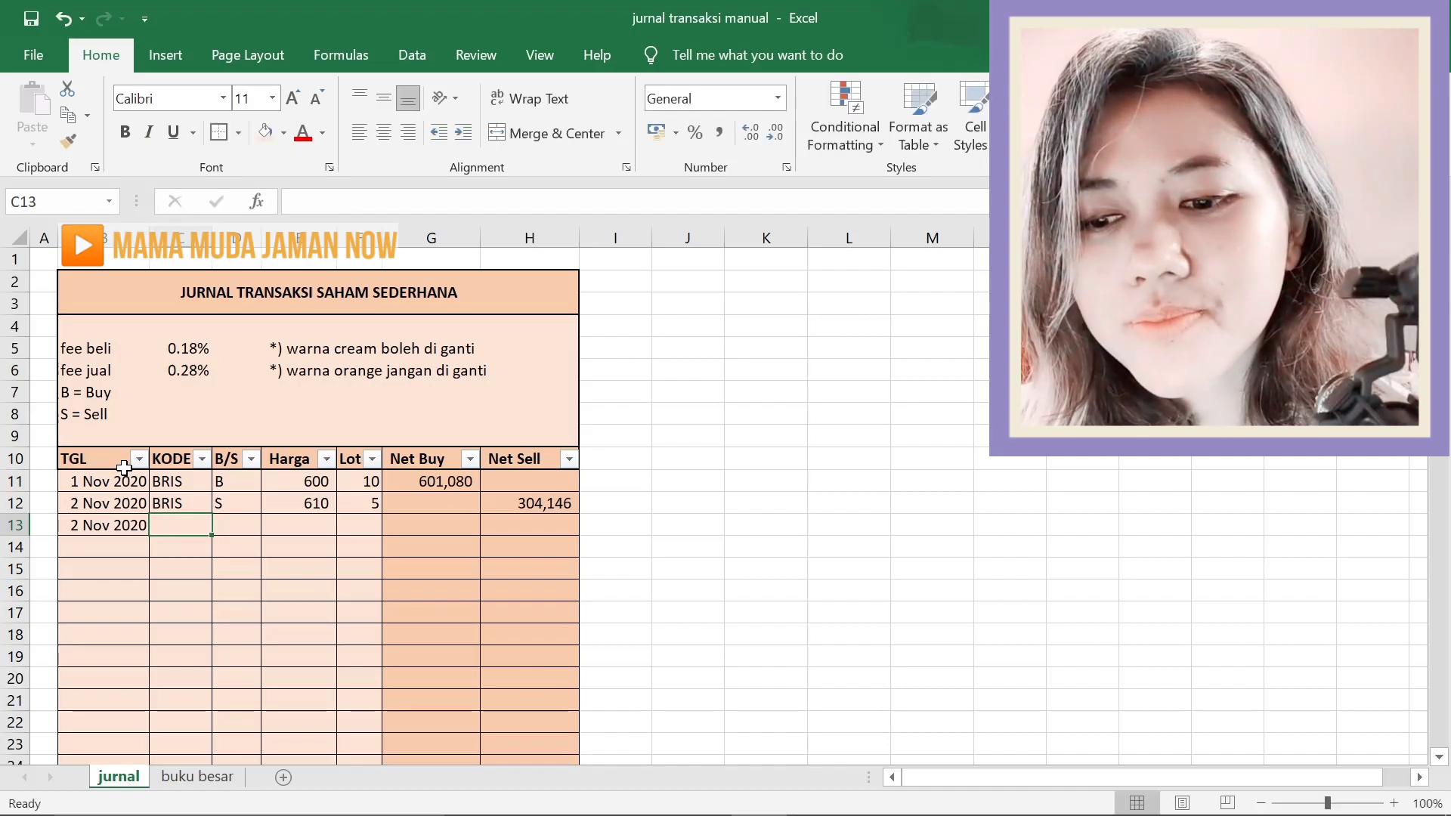
{"action": "type", "text": "BRIS"}
{"action": "key", "text": "Tab"}
Complete the third BRIS row as a sale (S) at a price of 620 for 5 lots.
{"action": "type", "text": "S"}
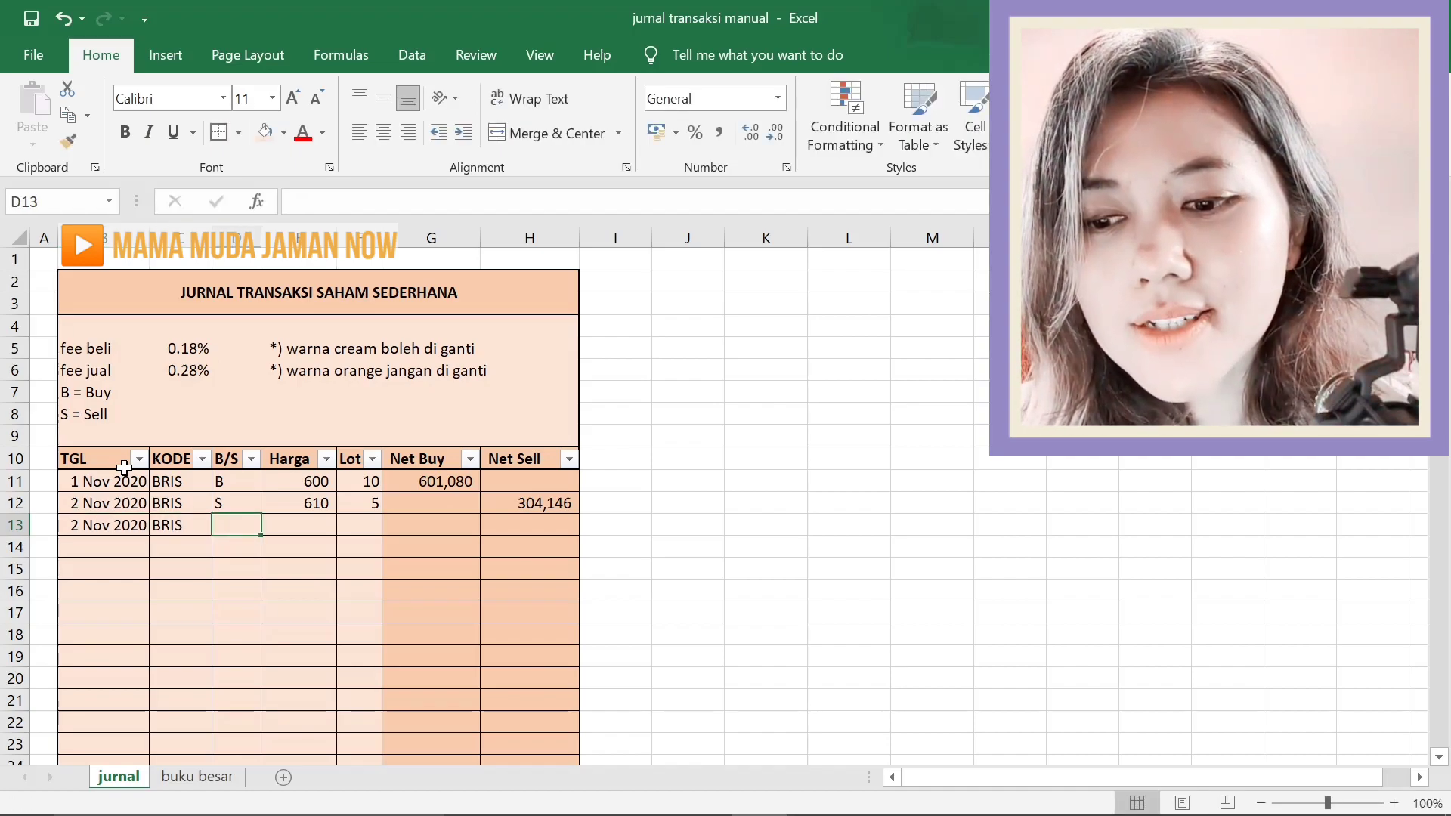
{"action": "key", "text": "Tab"}
{"action": "type", "text": "61"}
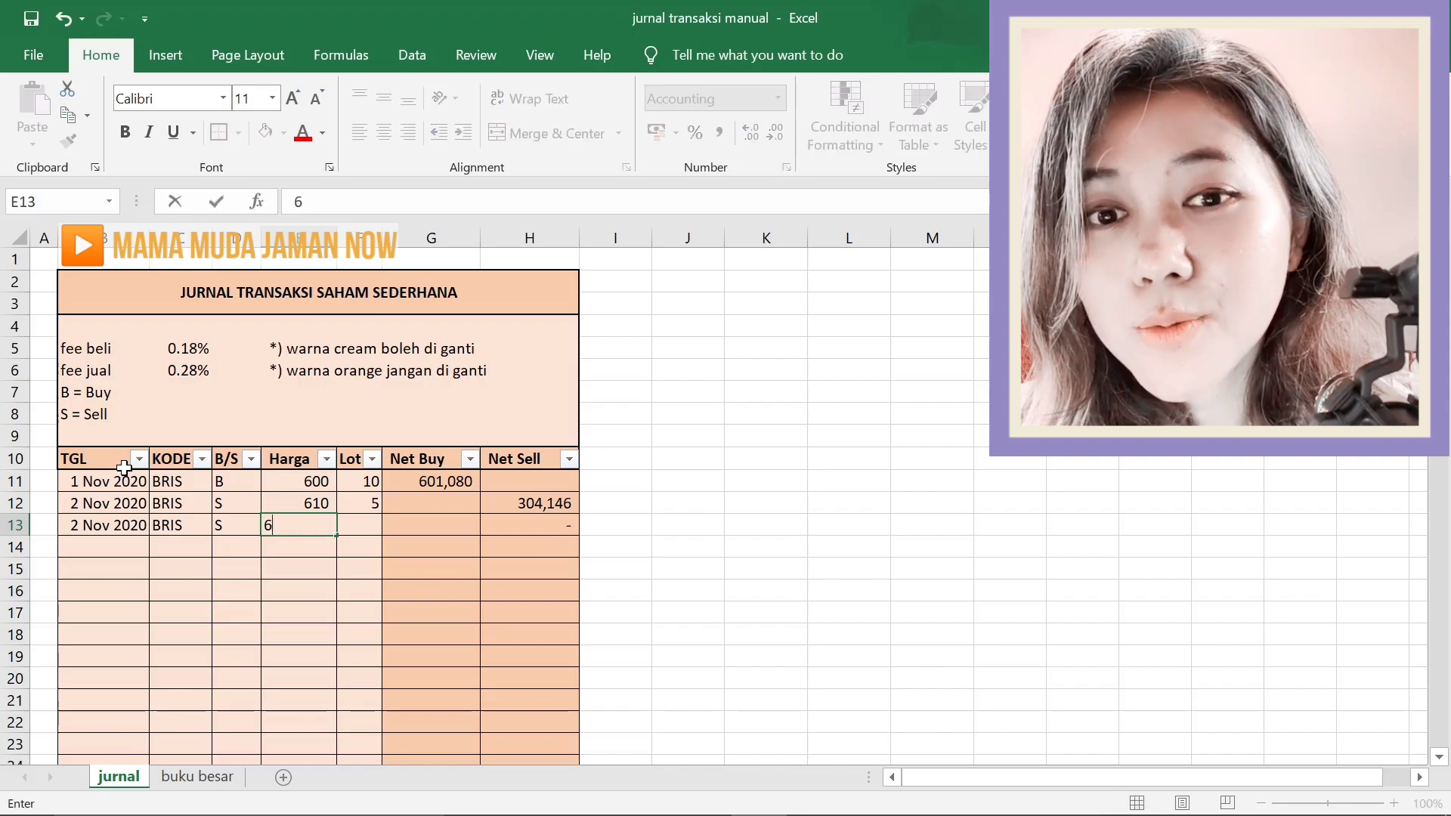
{"action": "key", "text": "BackSpace"}
{"action": "type", "text": "20"}
{"action": "key", "text": "Tab"}
{"action": "type", "text": "5"}
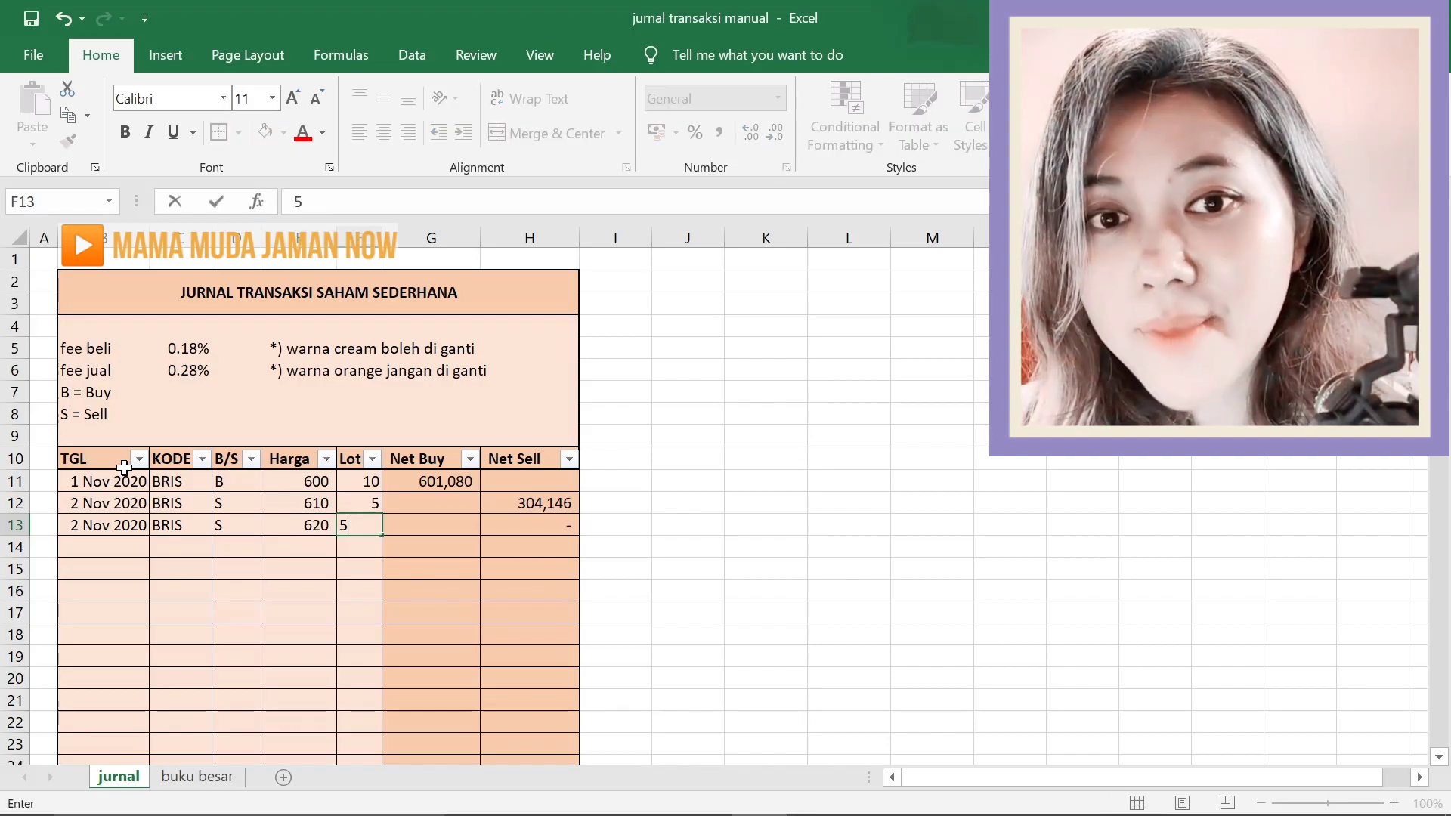
{"action": "key", "text": "Tab"}
{"action": "key", "text": "Return"}
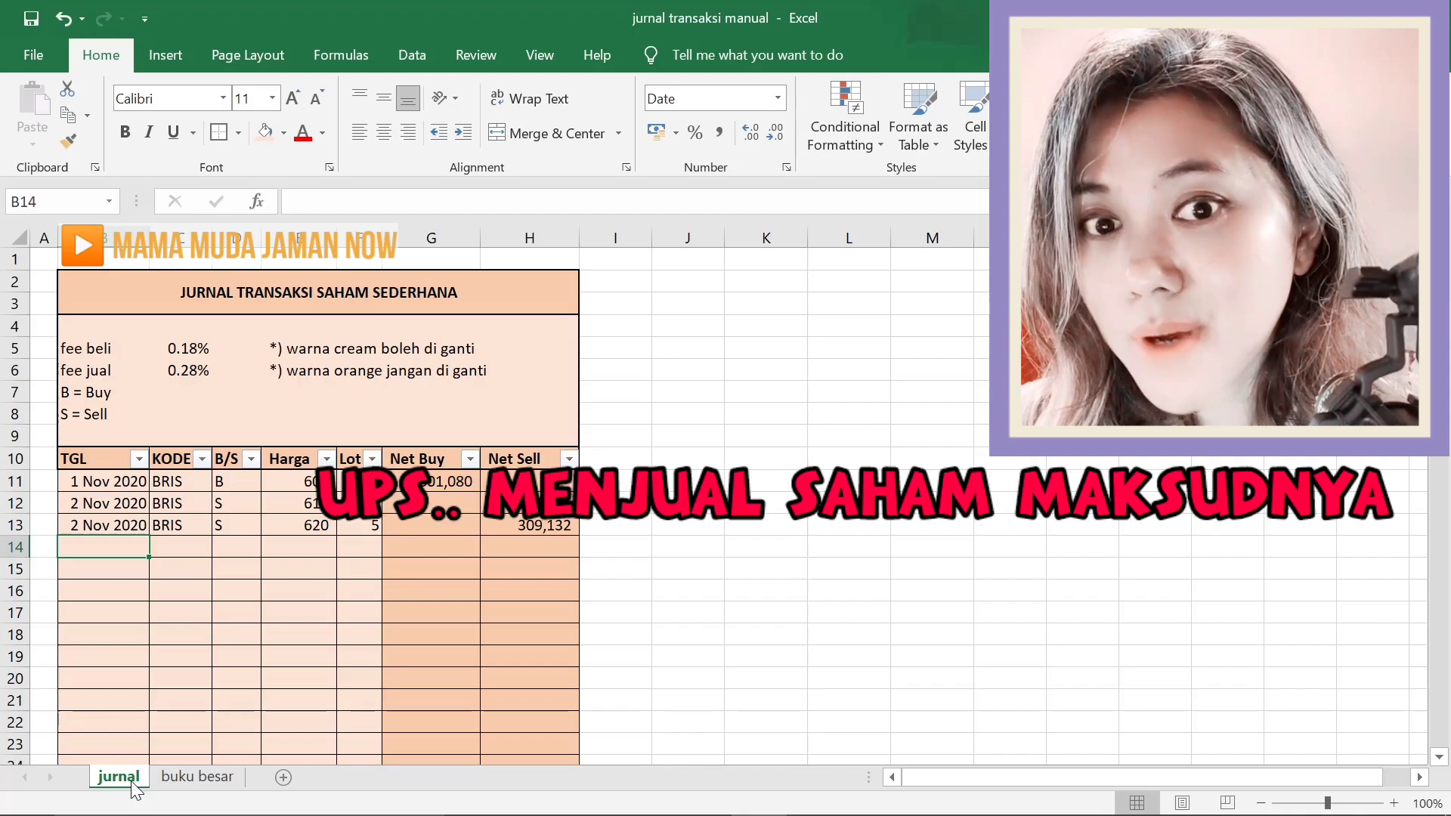
Clear the stock codes BRIS, BBRI and ZINC from the CODE column of the buku besar sheet.
{"action": "left_click", "coordinate": [202, 778]}
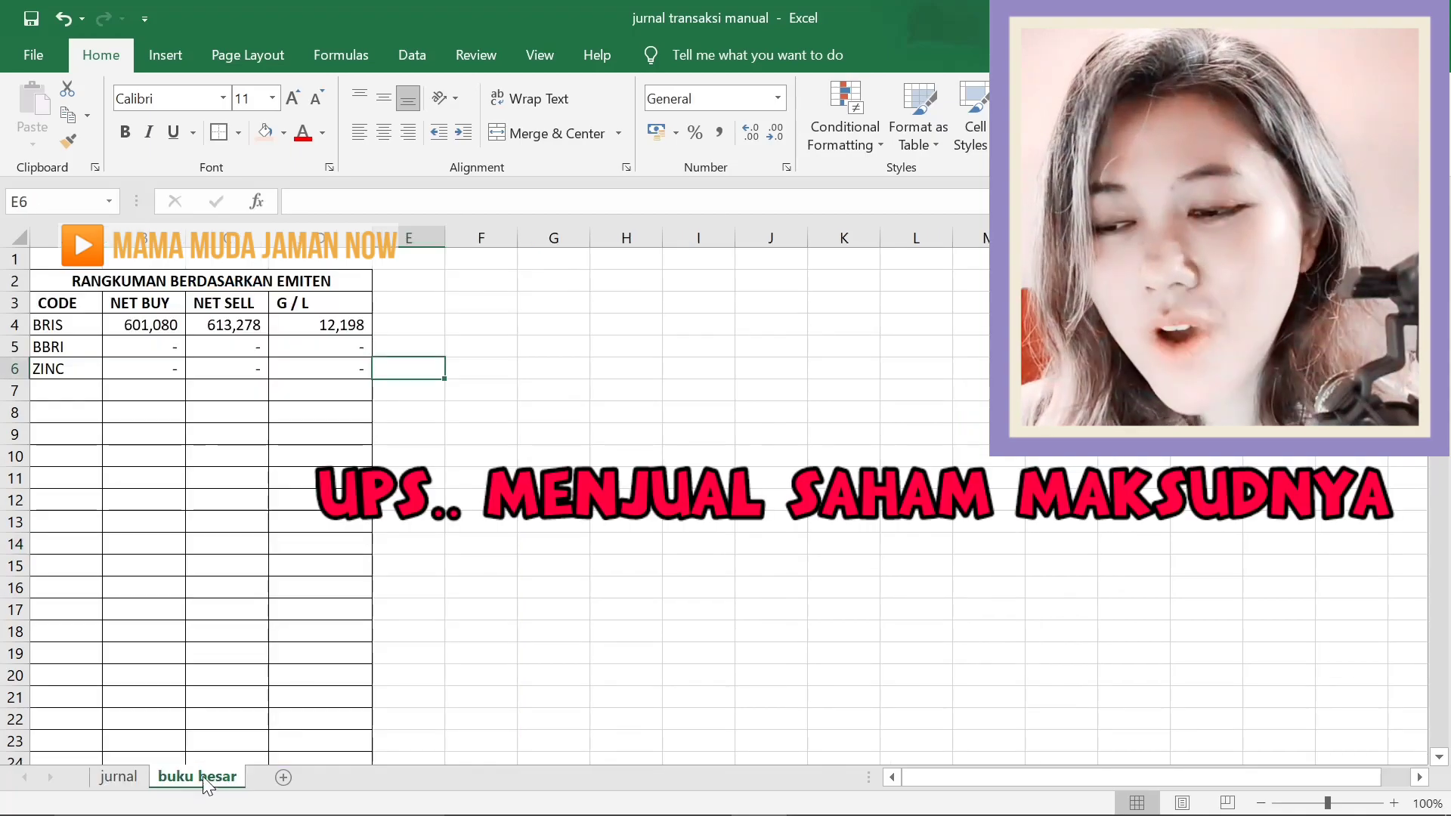
{"action": "left_click_drag", "start_coordinate": [60, 341], "coordinate": [63, 378]}
{"action": "key", "text": "Delete"}
{"action": "left_click", "coordinate": [81, 325]}
{"action": "key", "text": "Delete"}
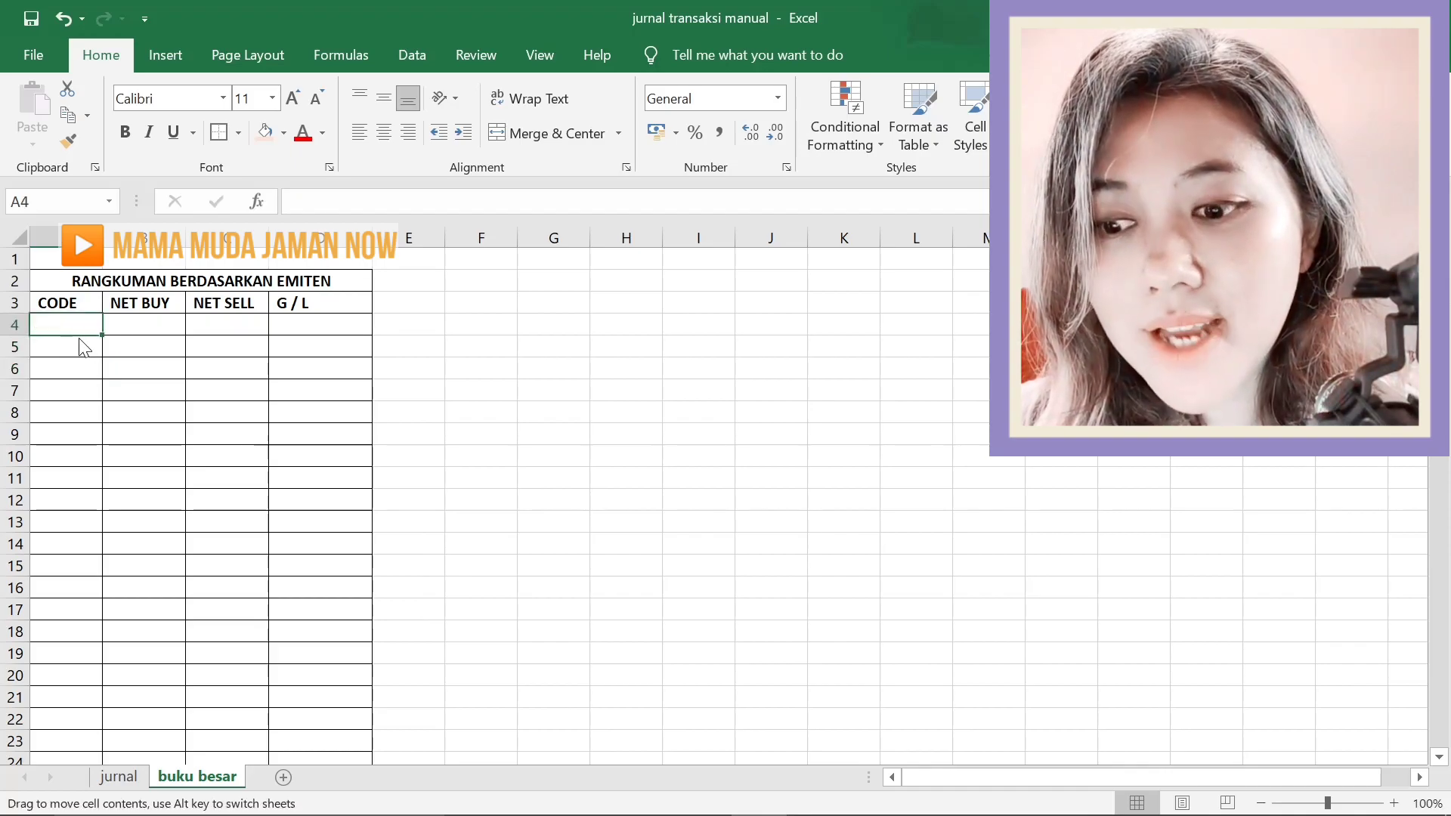
Enter the stock code BRIS in the first row of the buku besar summary.
{"action": "left_click", "coordinate": [121, 779]}
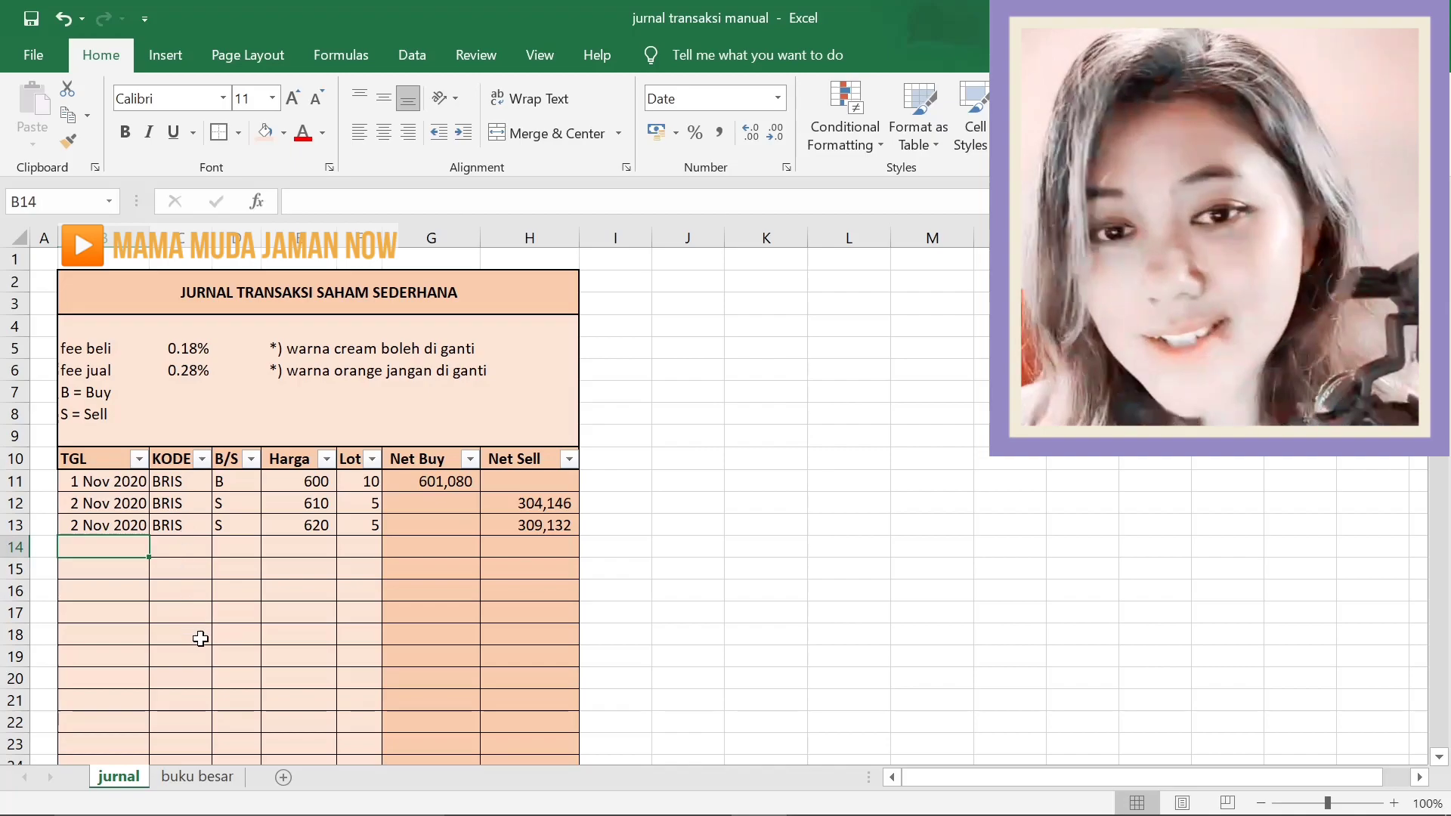
{"action": "left_click", "coordinate": [198, 777]}
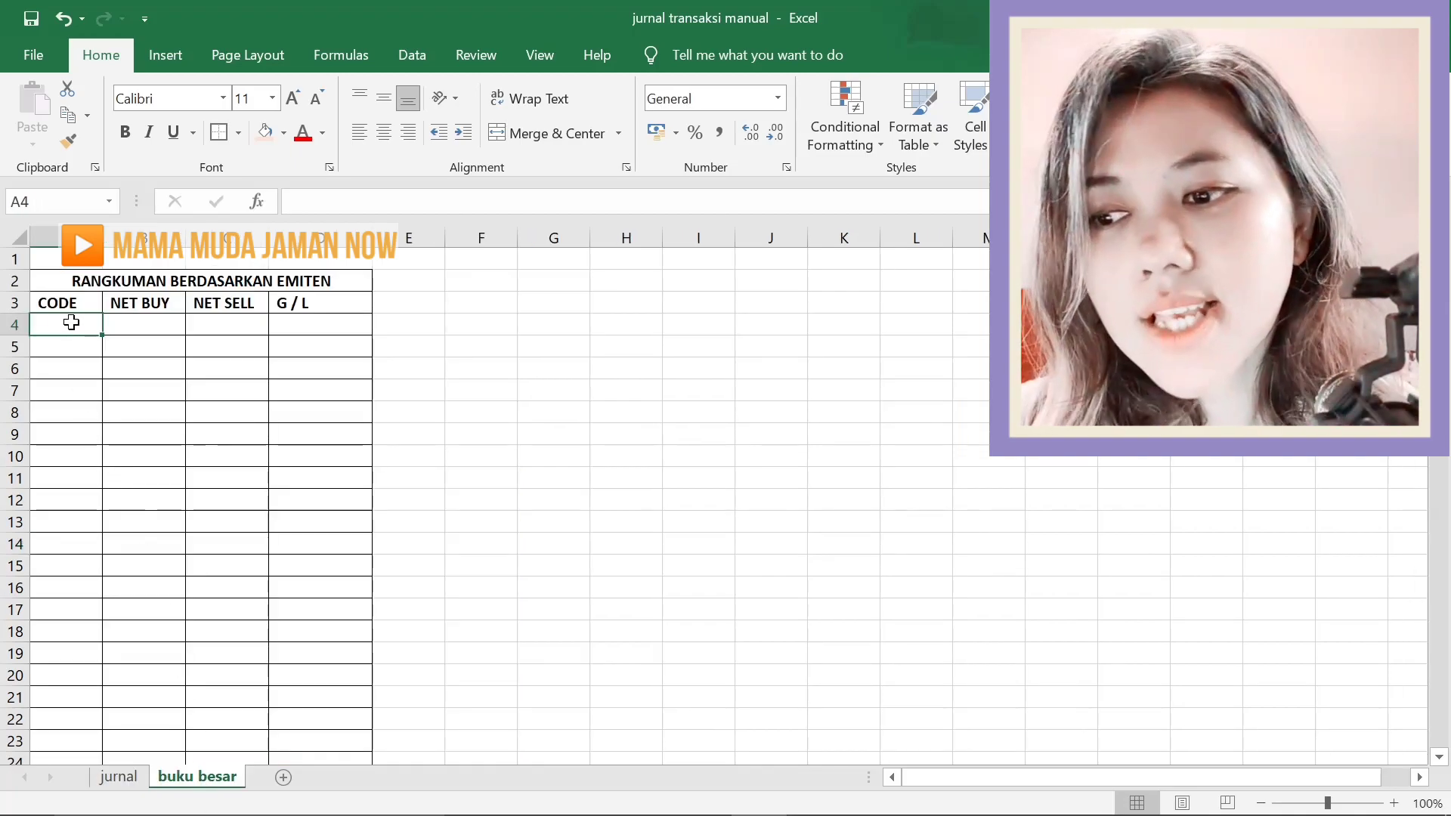
{"action": "type", "text": "BRIS"}
{"action": "key", "text": "Return"}
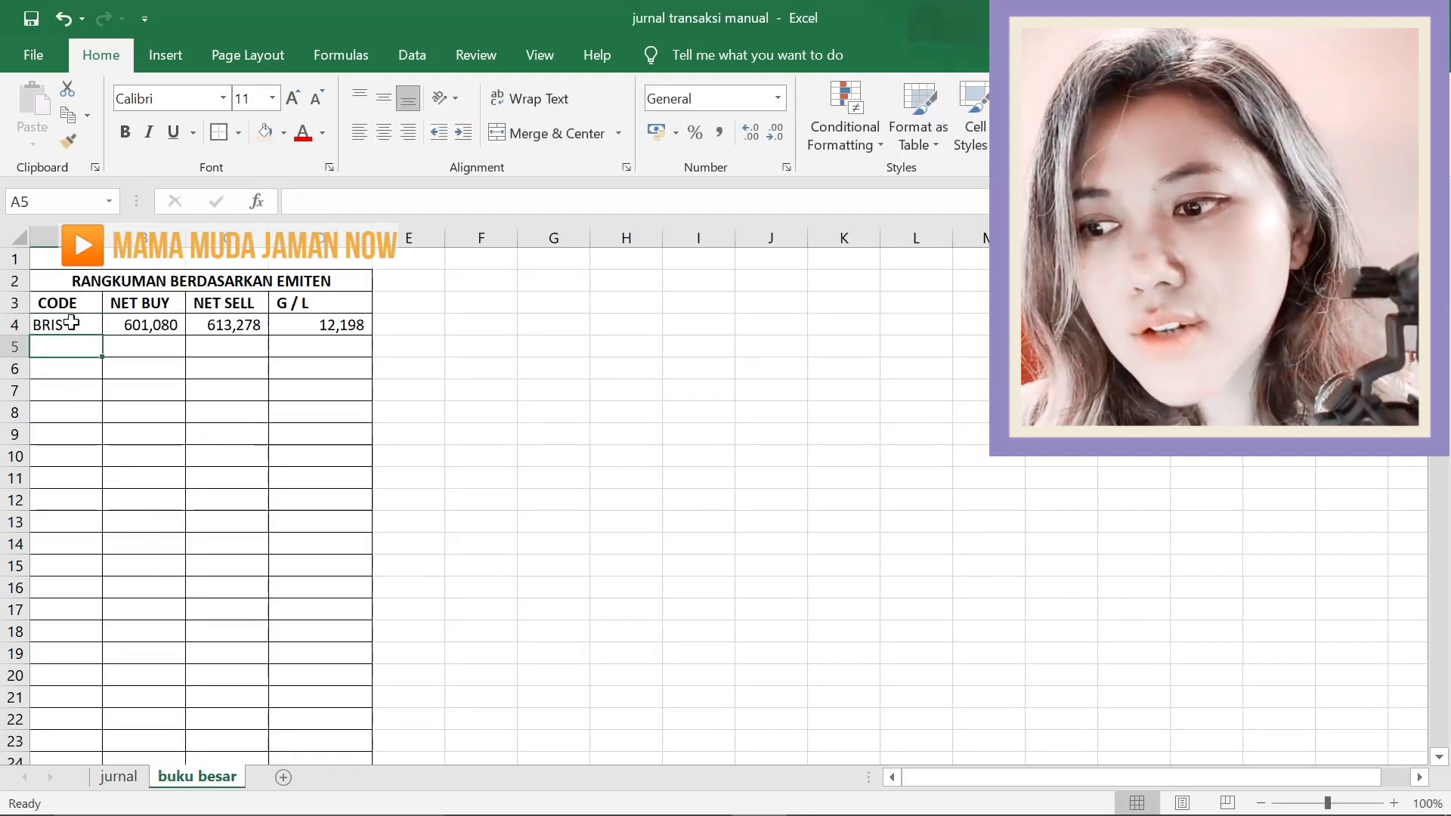
Compare the BRIS net buy, net sell and G/L figures in buku besar with the transactions in the jurnal sheet.
{"action": "left_click", "coordinate": [134, 328]}
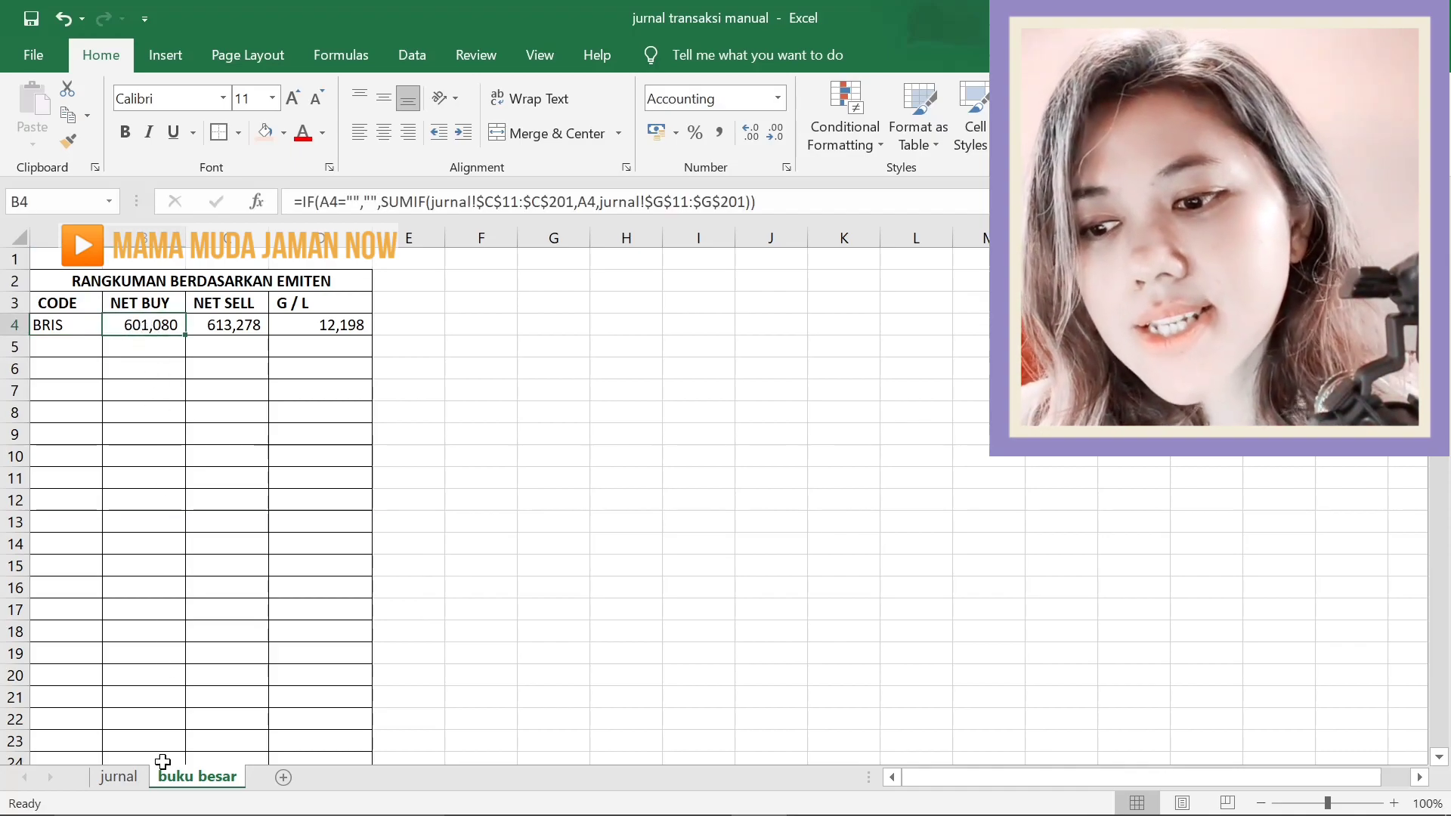
{"action": "left_click", "coordinate": [113, 781]}
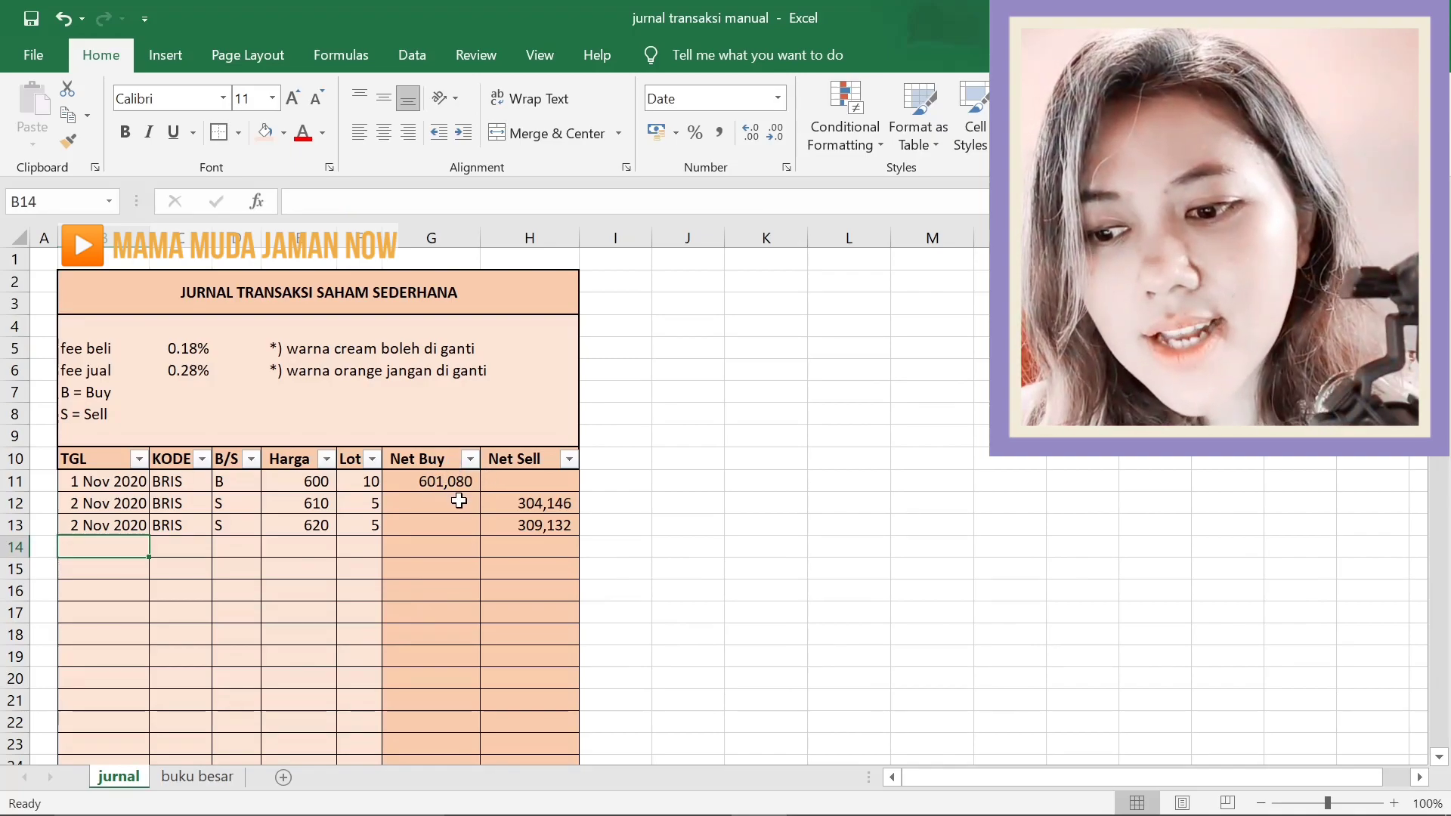
{"action": "left_click", "coordinate": [206, 777]}
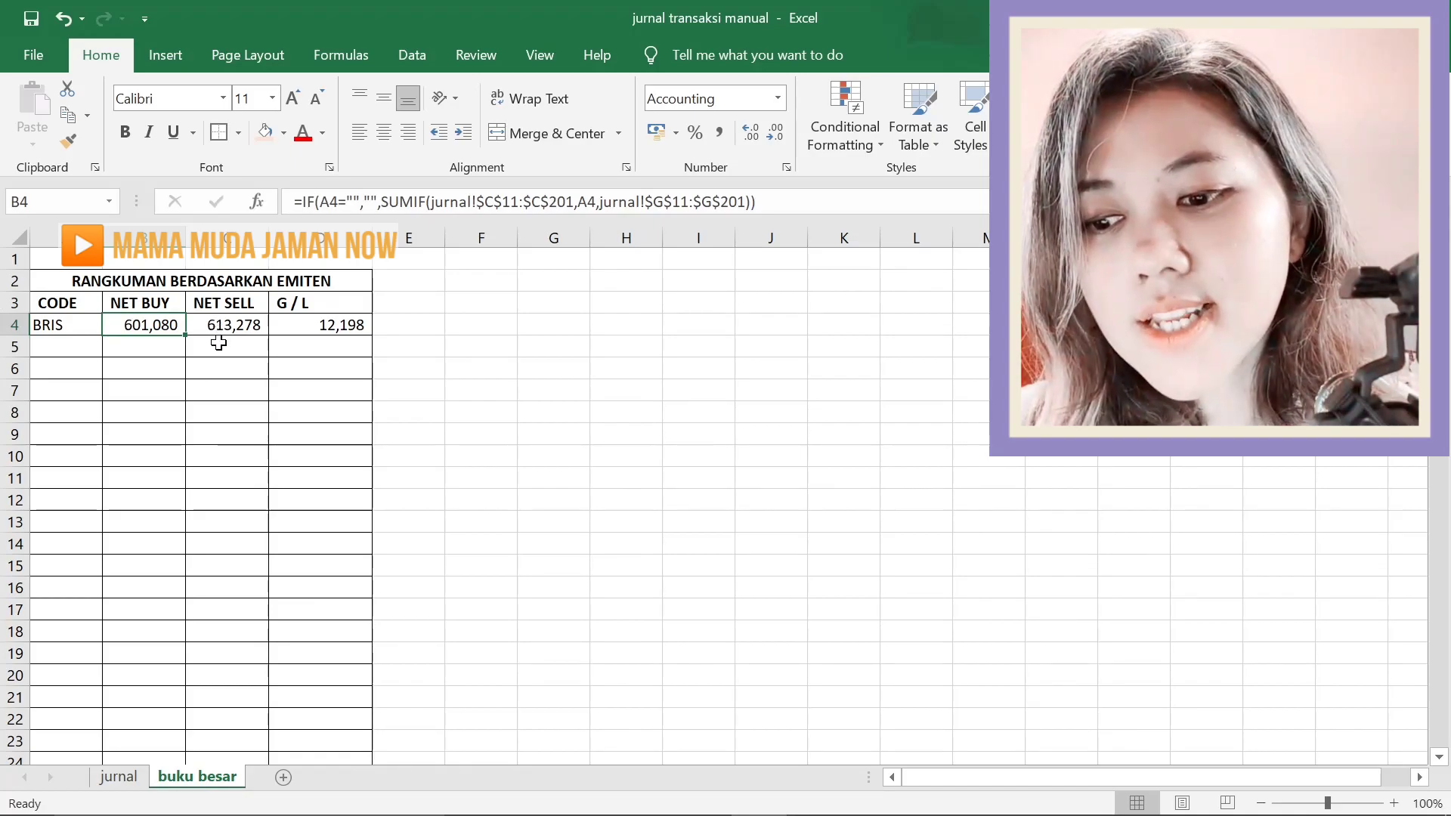
{"action": "left_click", "coordinate": [129, 780]}
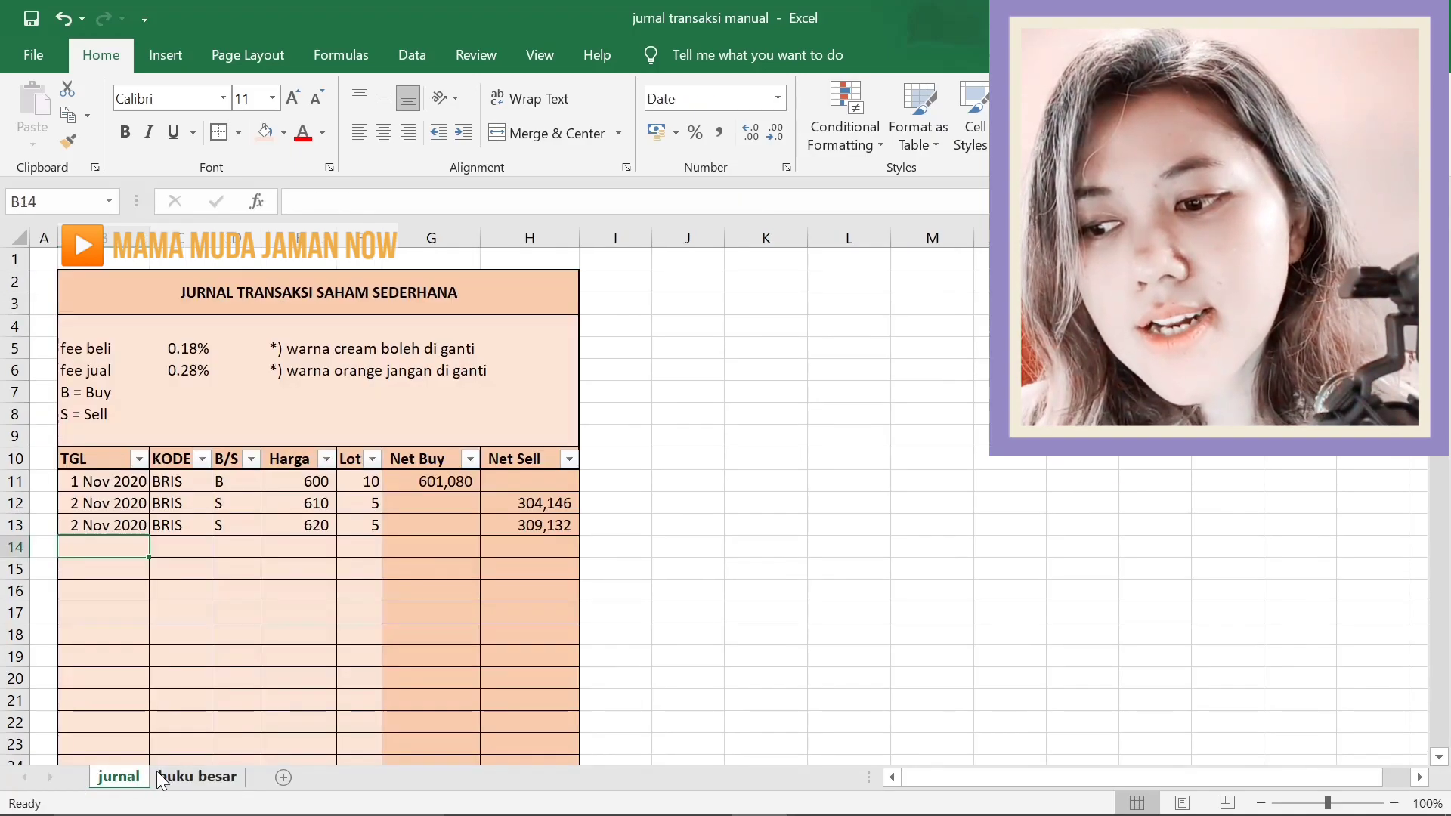
{"action": "left_click", "coordinate": [188, 773]}
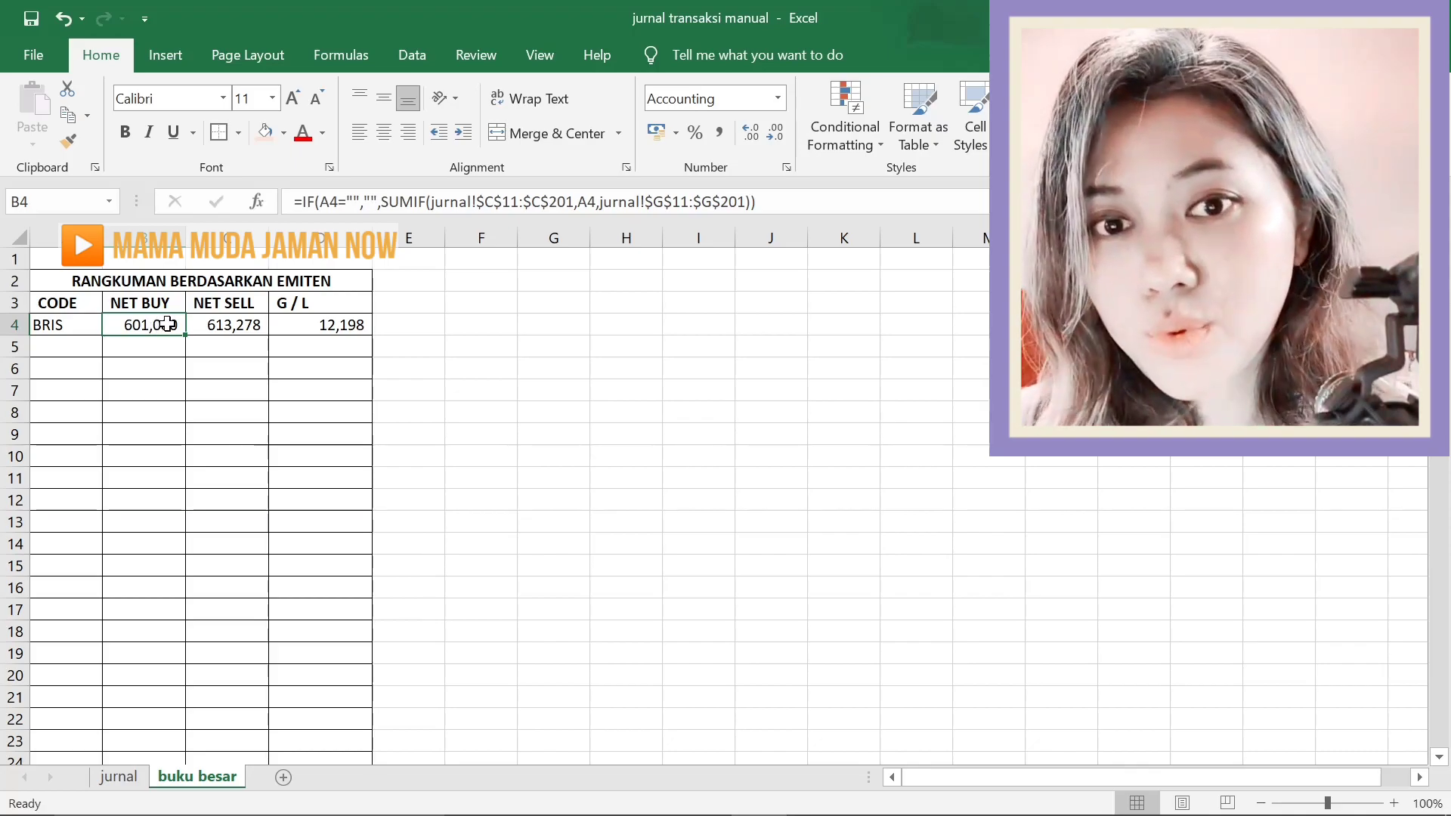
{"action": "left_click", "coordinate": [324, 331]}
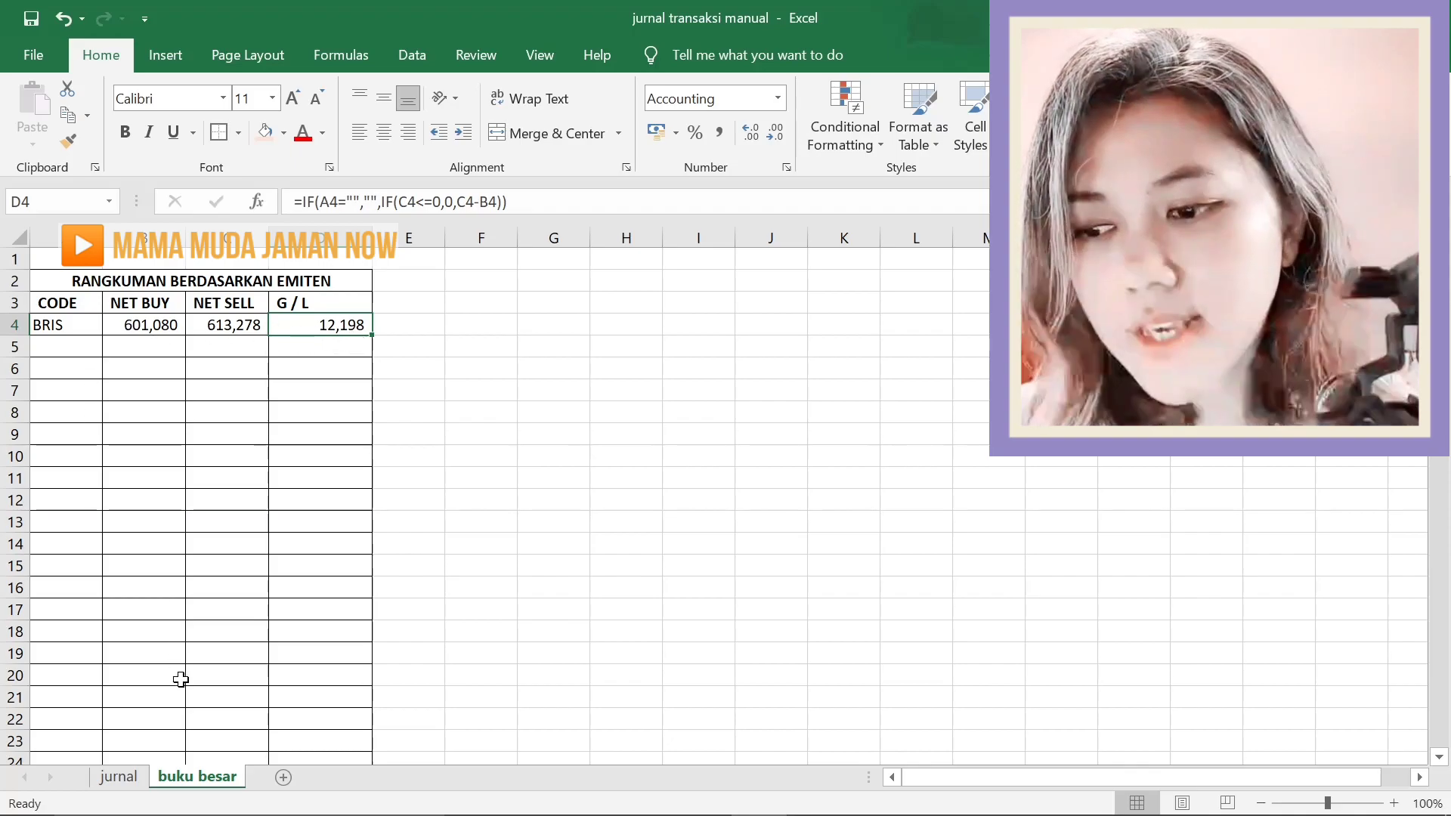
Start the fourth row of the jurnal sheet with the date 11-11-20 and the stock code ZINC.
{"action": "left_click", "coordinate": [127, 779]}
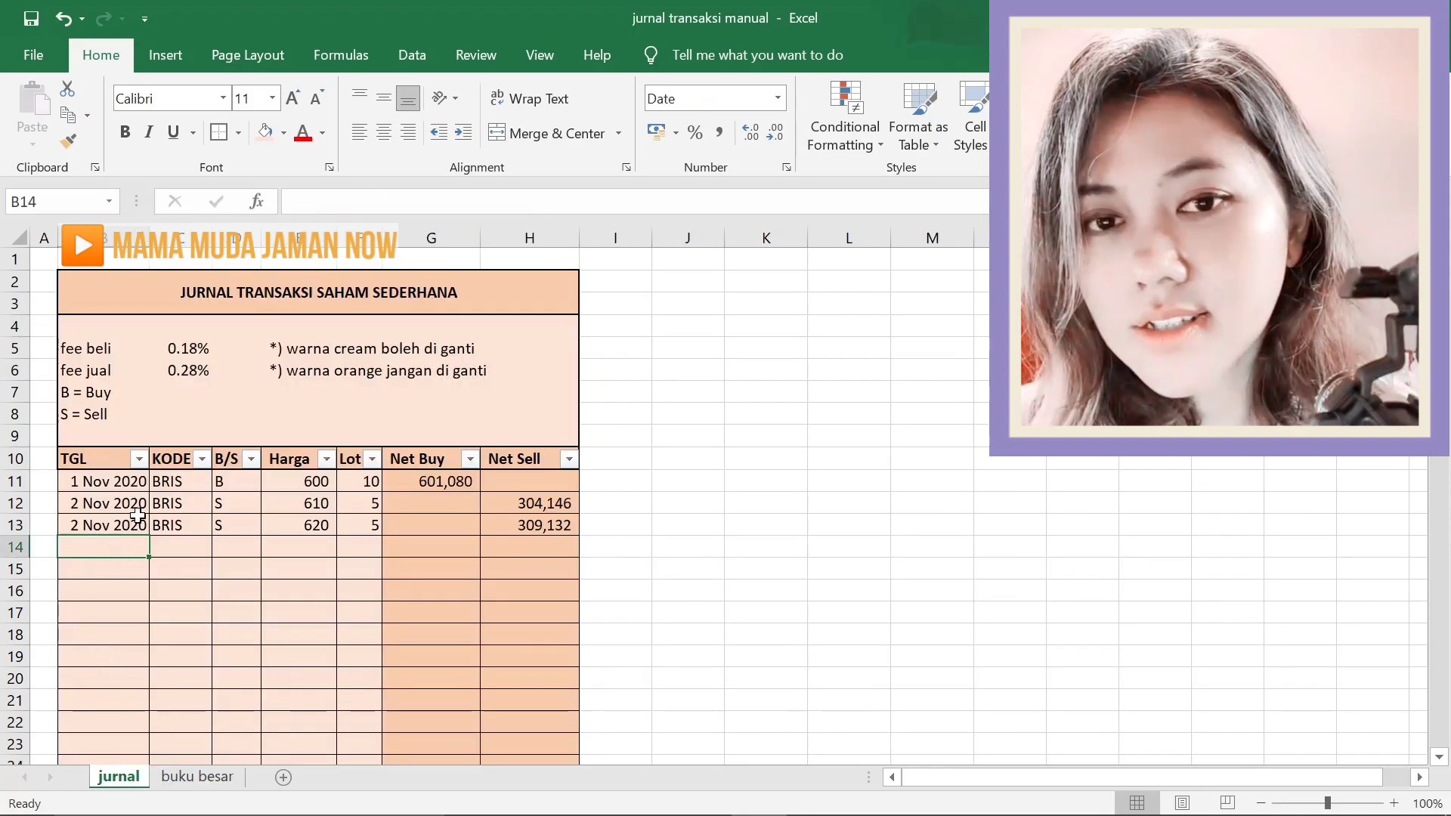
{"action": "type", "text": "11-1"}
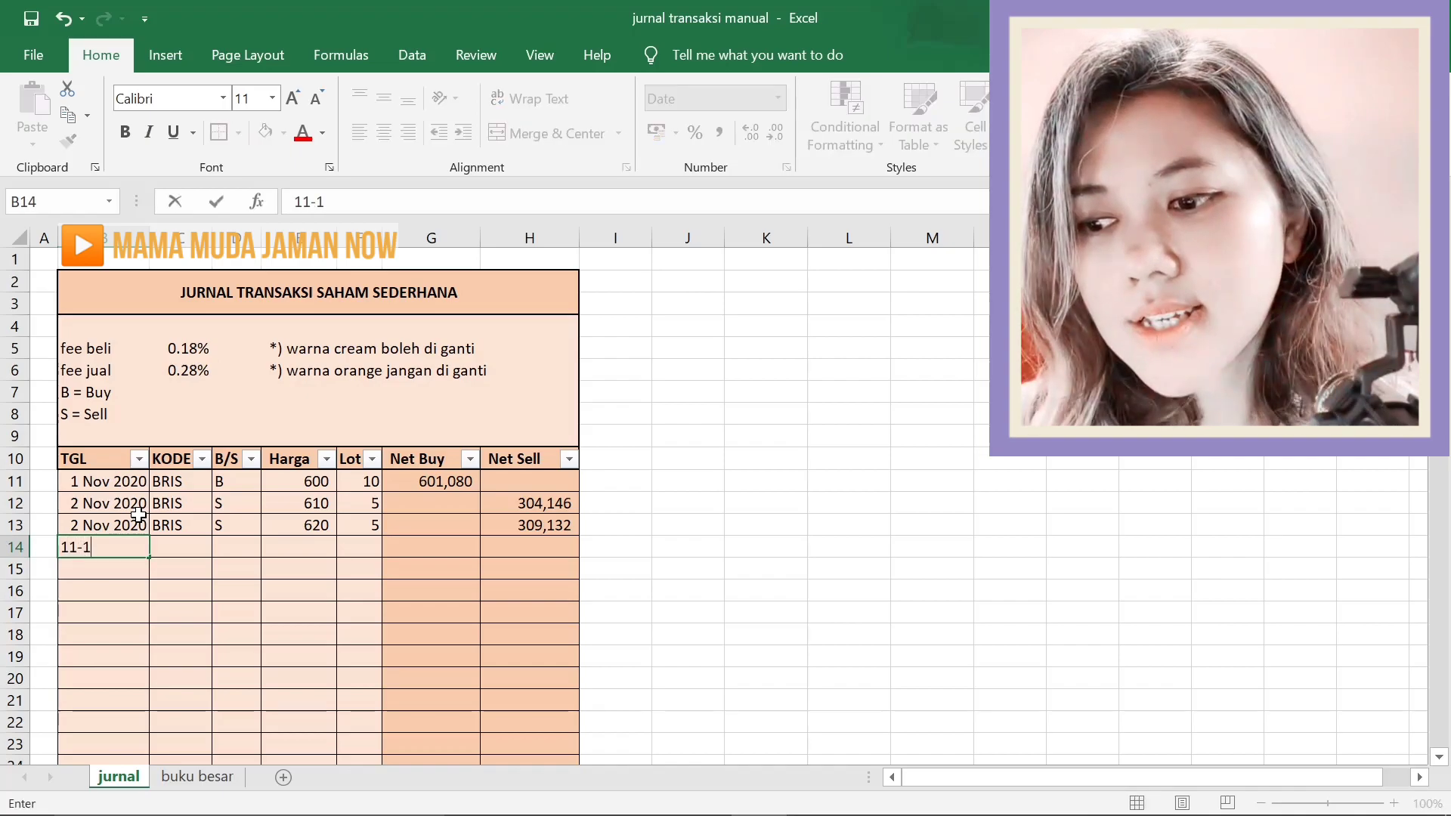
{"action": "type", "text": "1-20"}
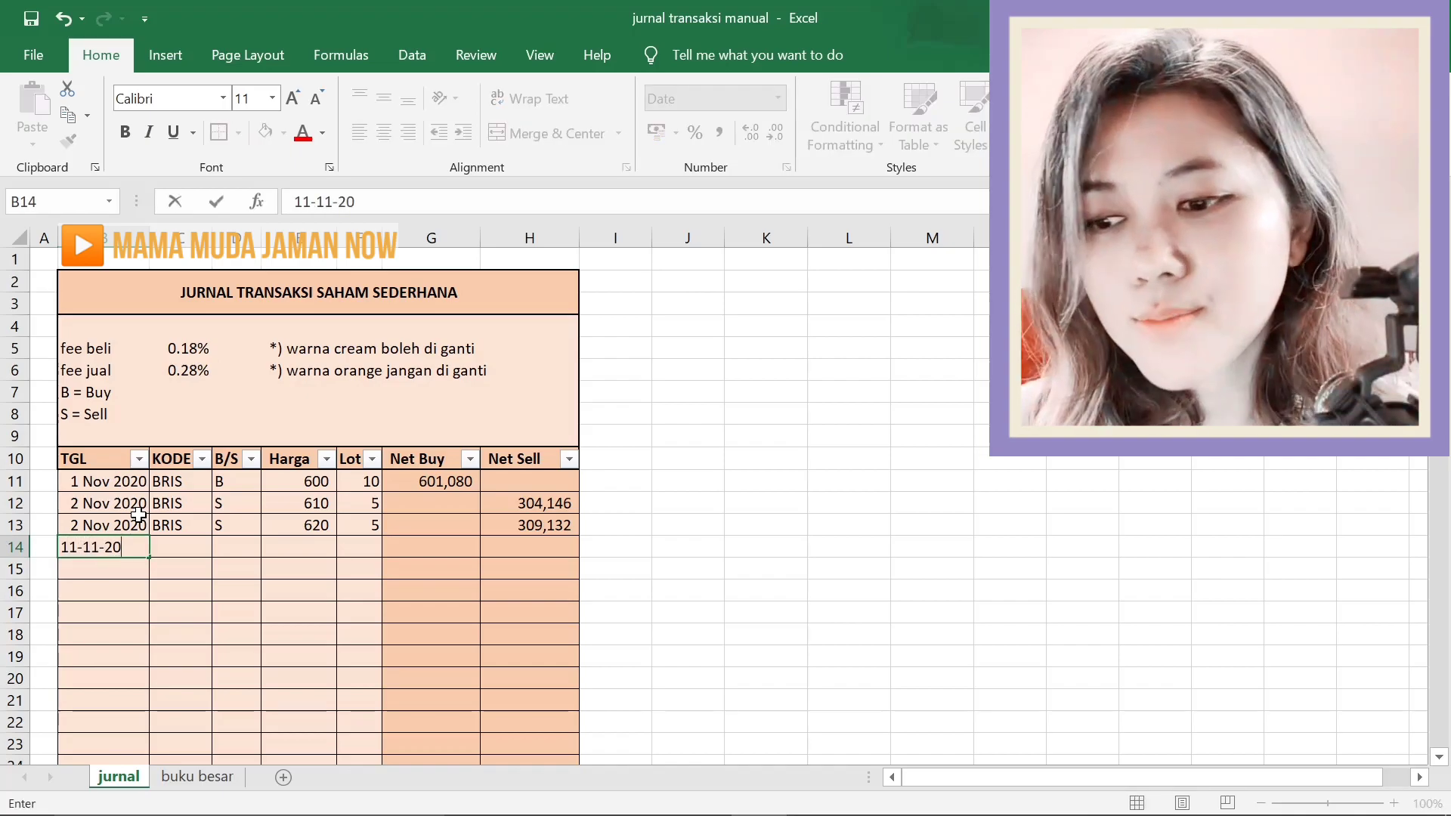
{"action": "key", "text": "Tab"}
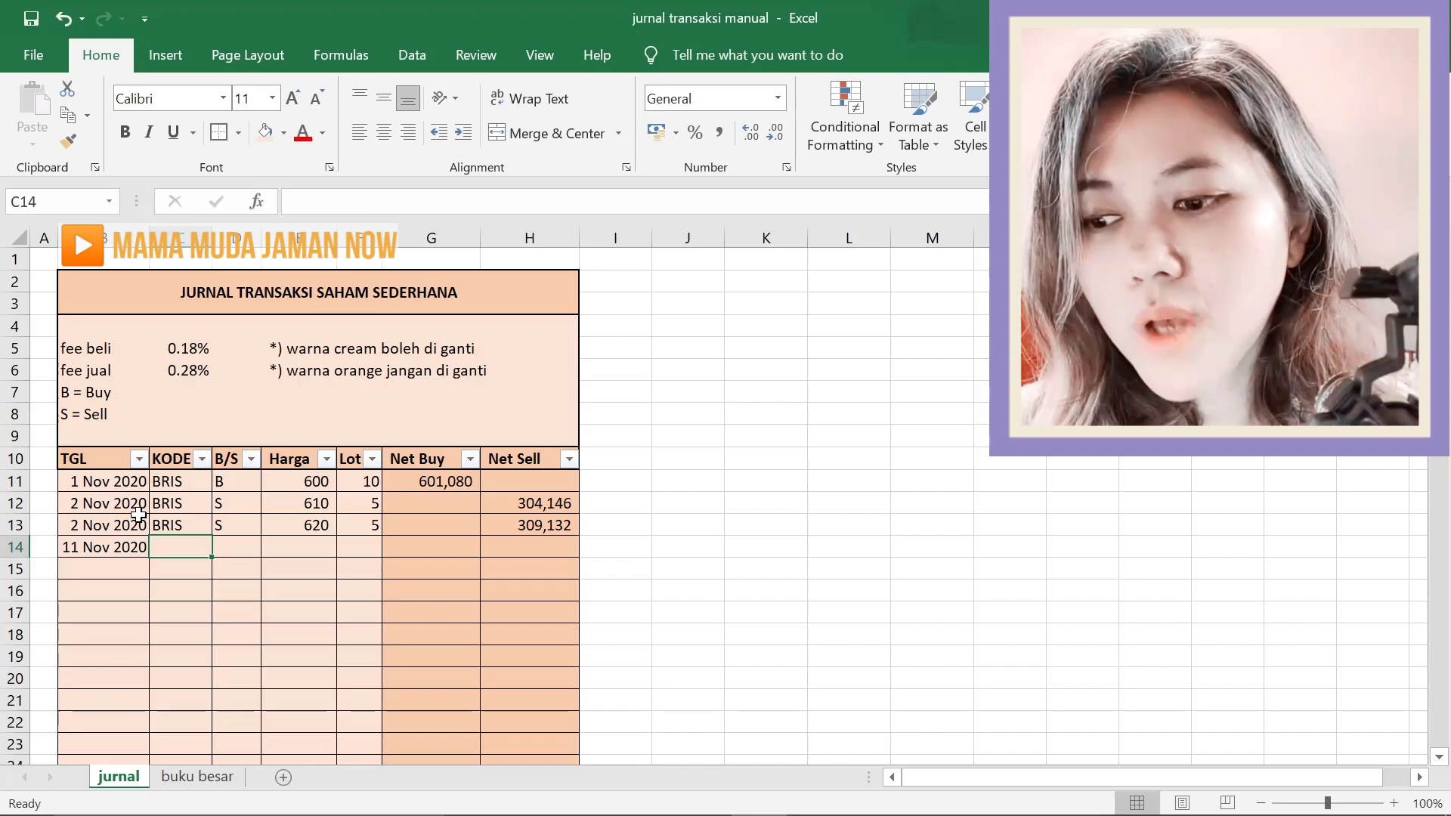
{"action": "type", "text": "ZIN"}
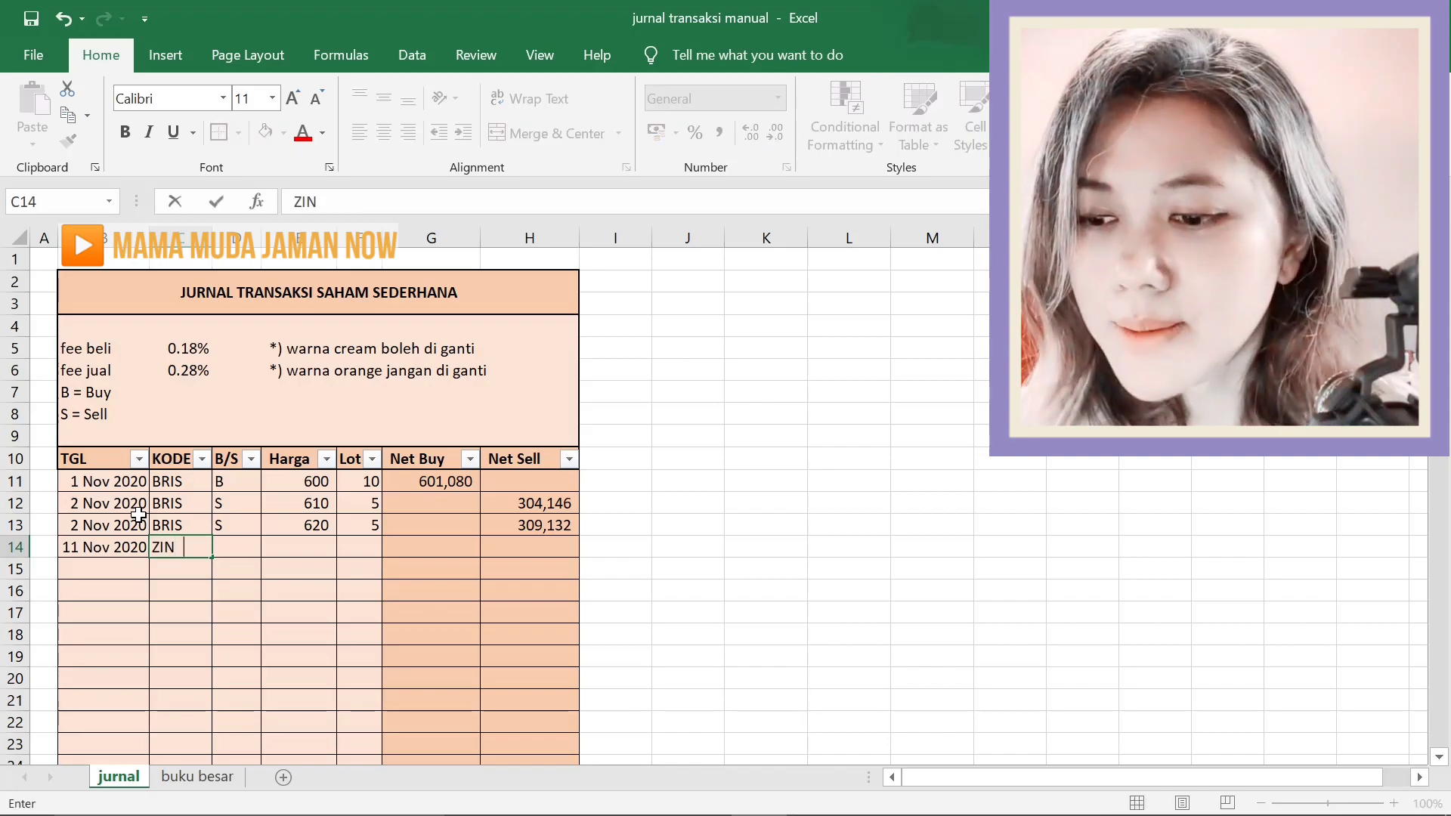
{"action": "type", "text": "C"}
{"action": "key", "text": "Caps_Lock"}
{"action": "key", "text": "Tab"}
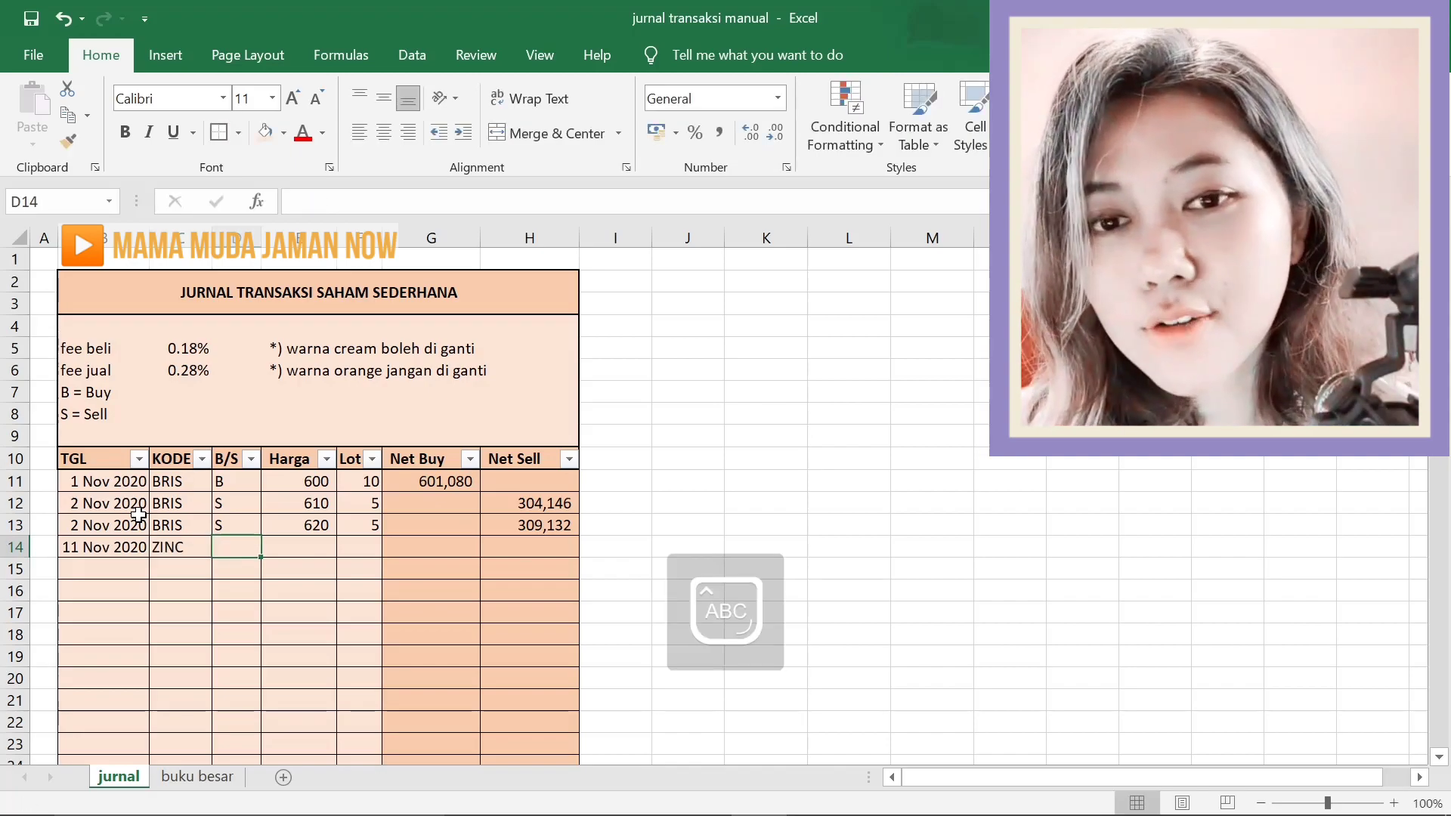
Complete the first ZINC row as a buy (B) at a price of 200 for 70 lots.
{"action": "type", "text": "B"}
{"action": "key", "text": "Tab"}
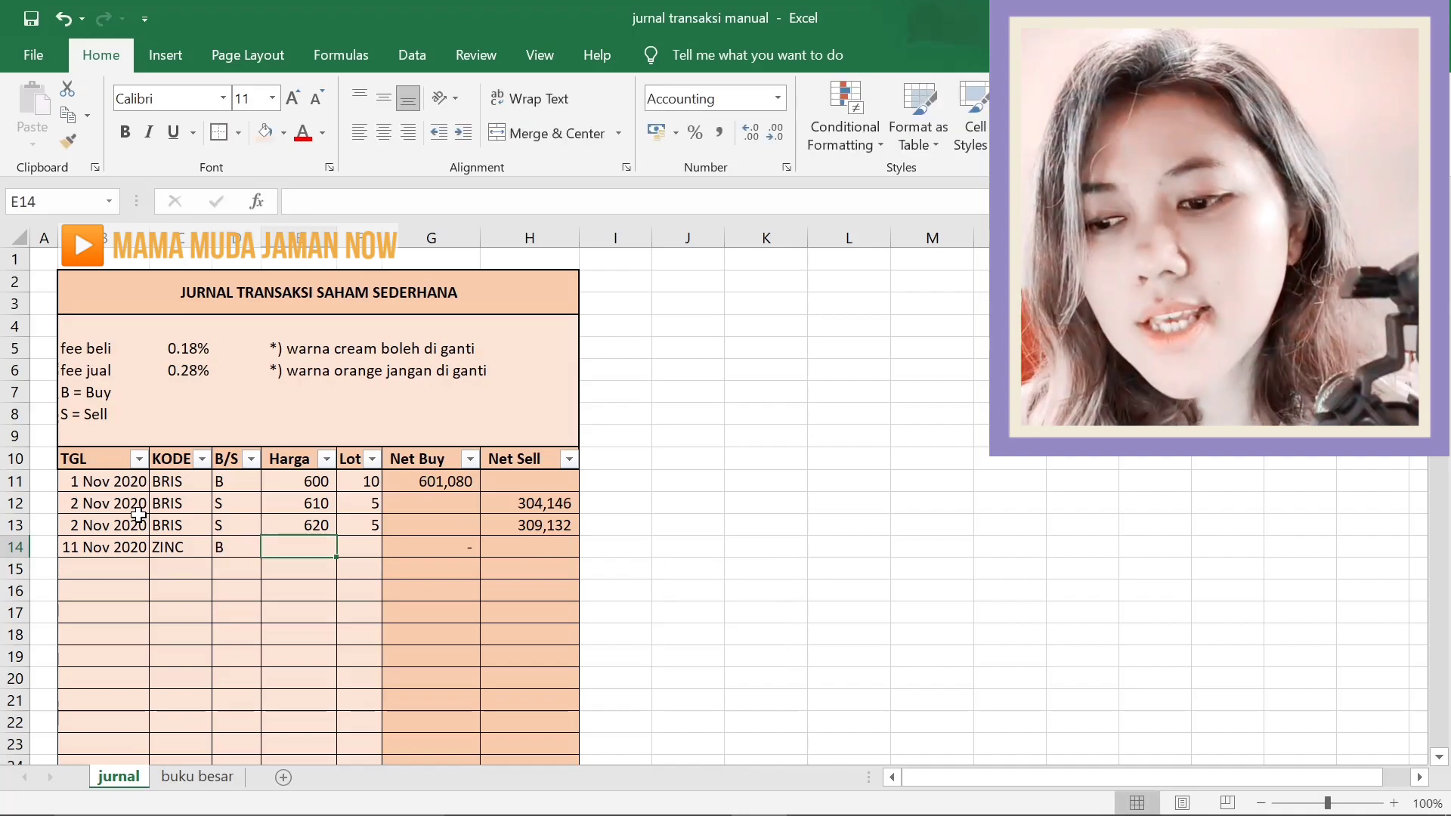
{"action": "type", "text": "200"}
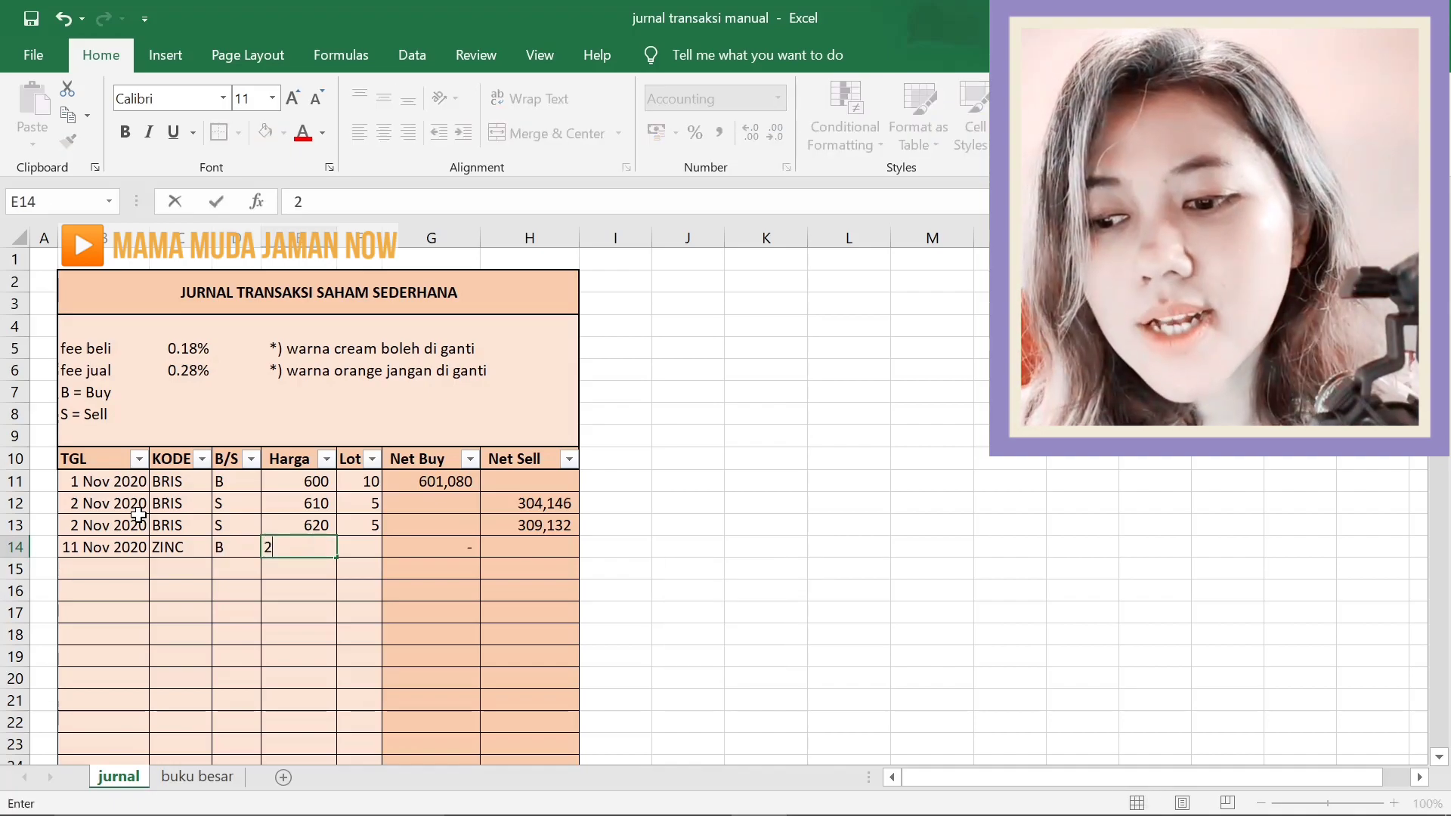
{"action": "key", "text": "Tab"}
{"action": "type", "text": "B"}
{"action": "key", "text": "Tab"}
{"action": "key", "text": "Tab"}
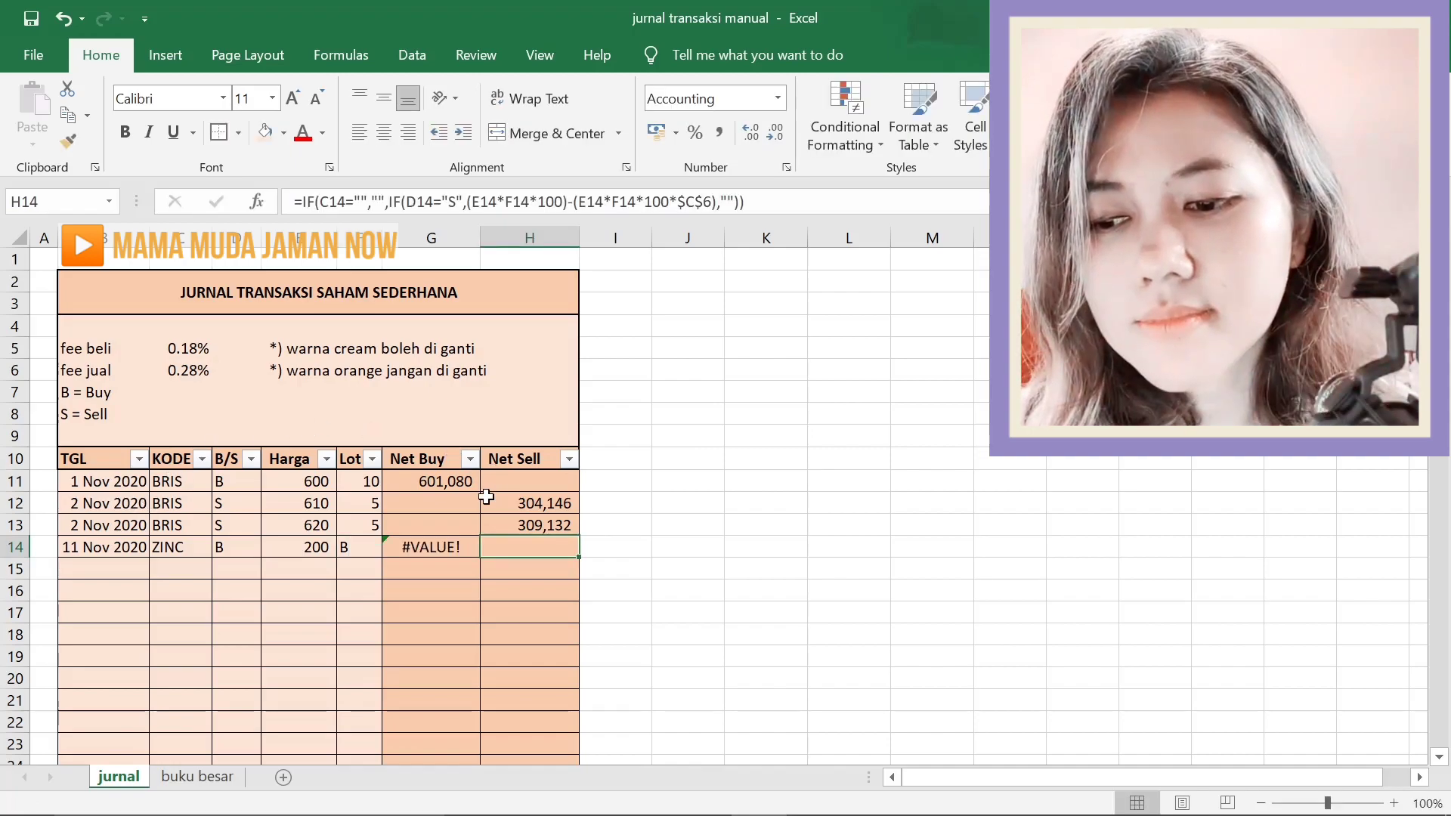
{"action": "left_click", "coordinate": [365, 547]}
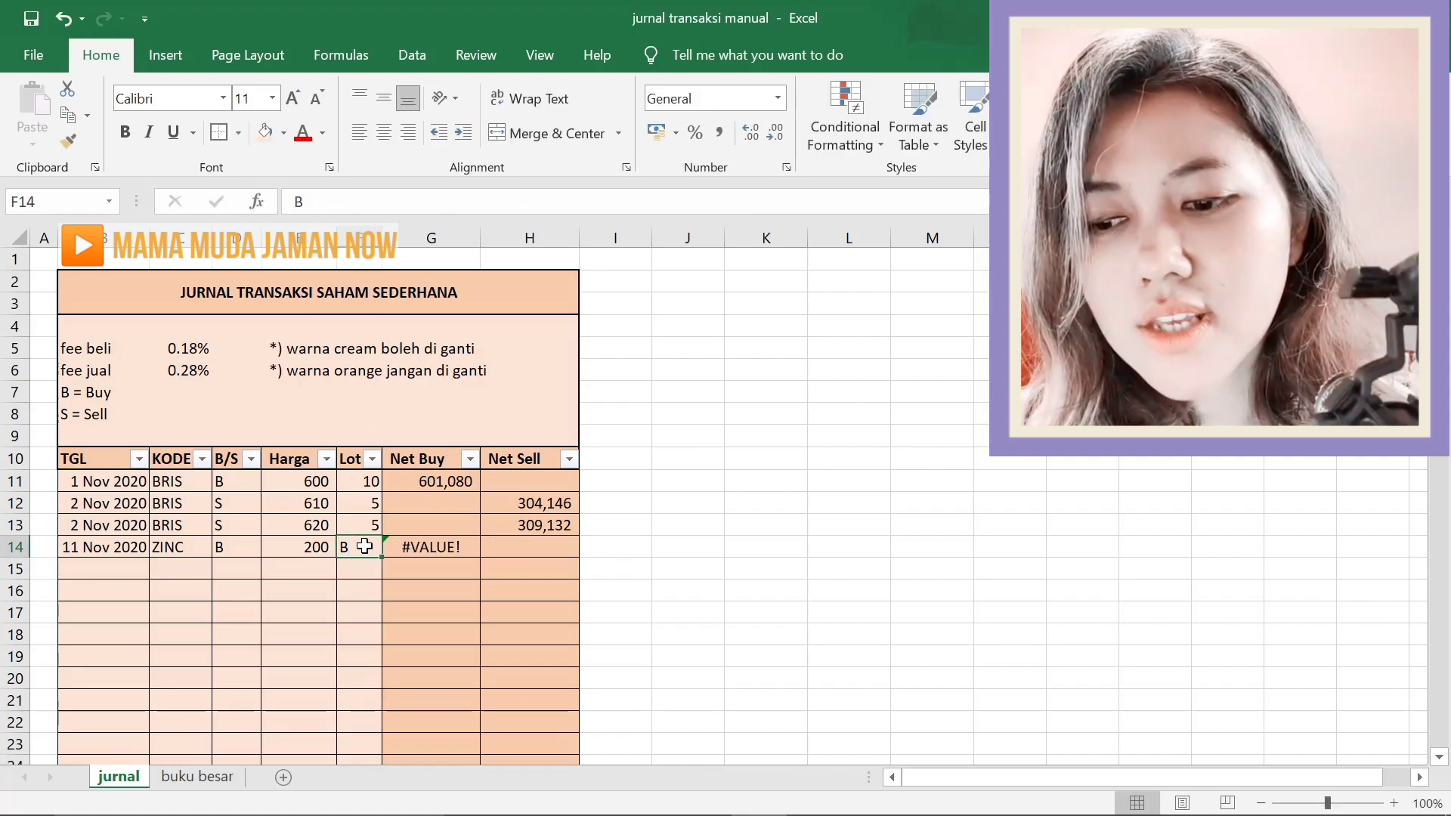
{"action": "type", "text": "70"}
{"action": "key", "text": "Tab"}
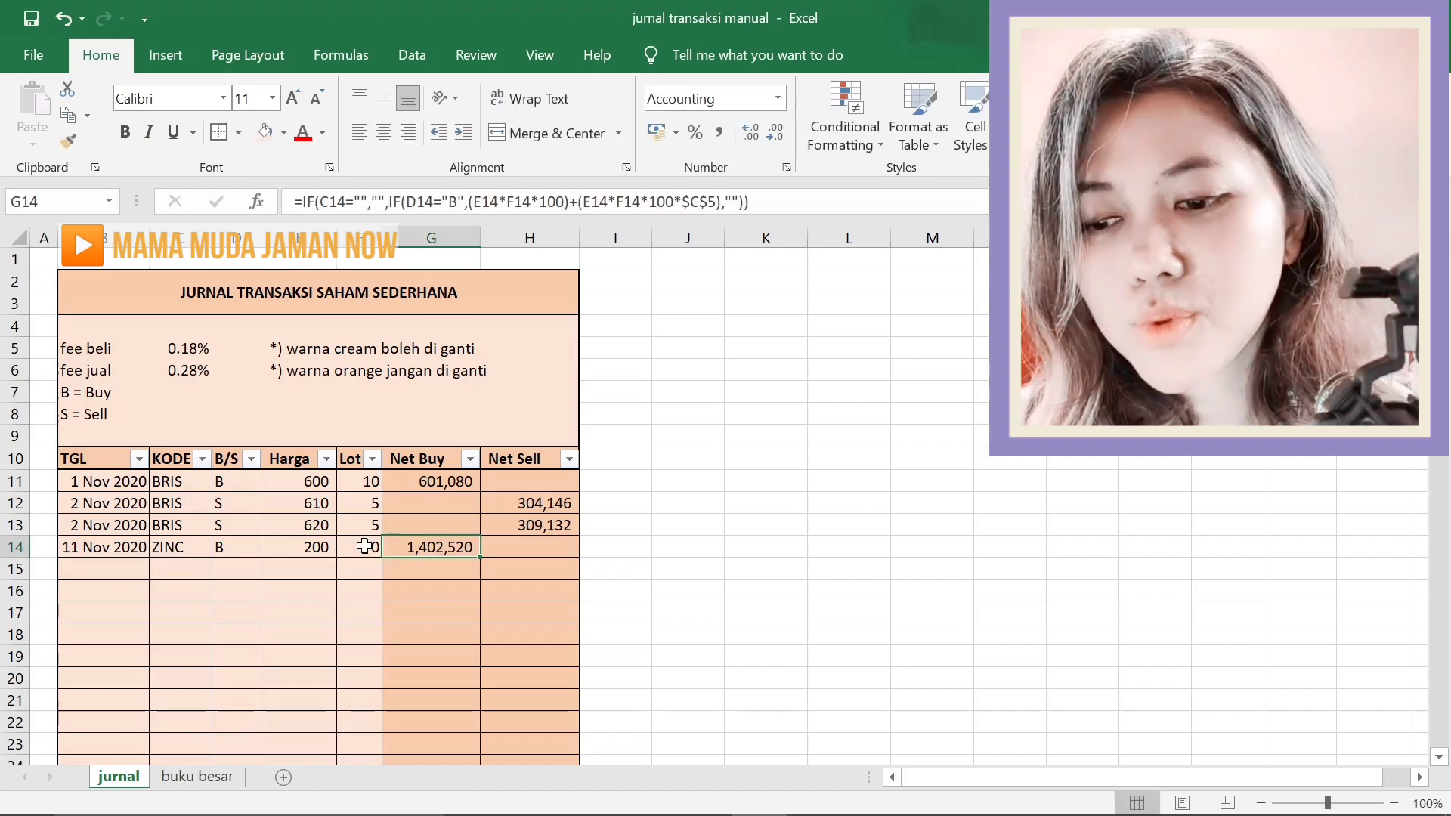
{"action": "key", "text": "Tab"}
{"action": "key", "text": "Return"}
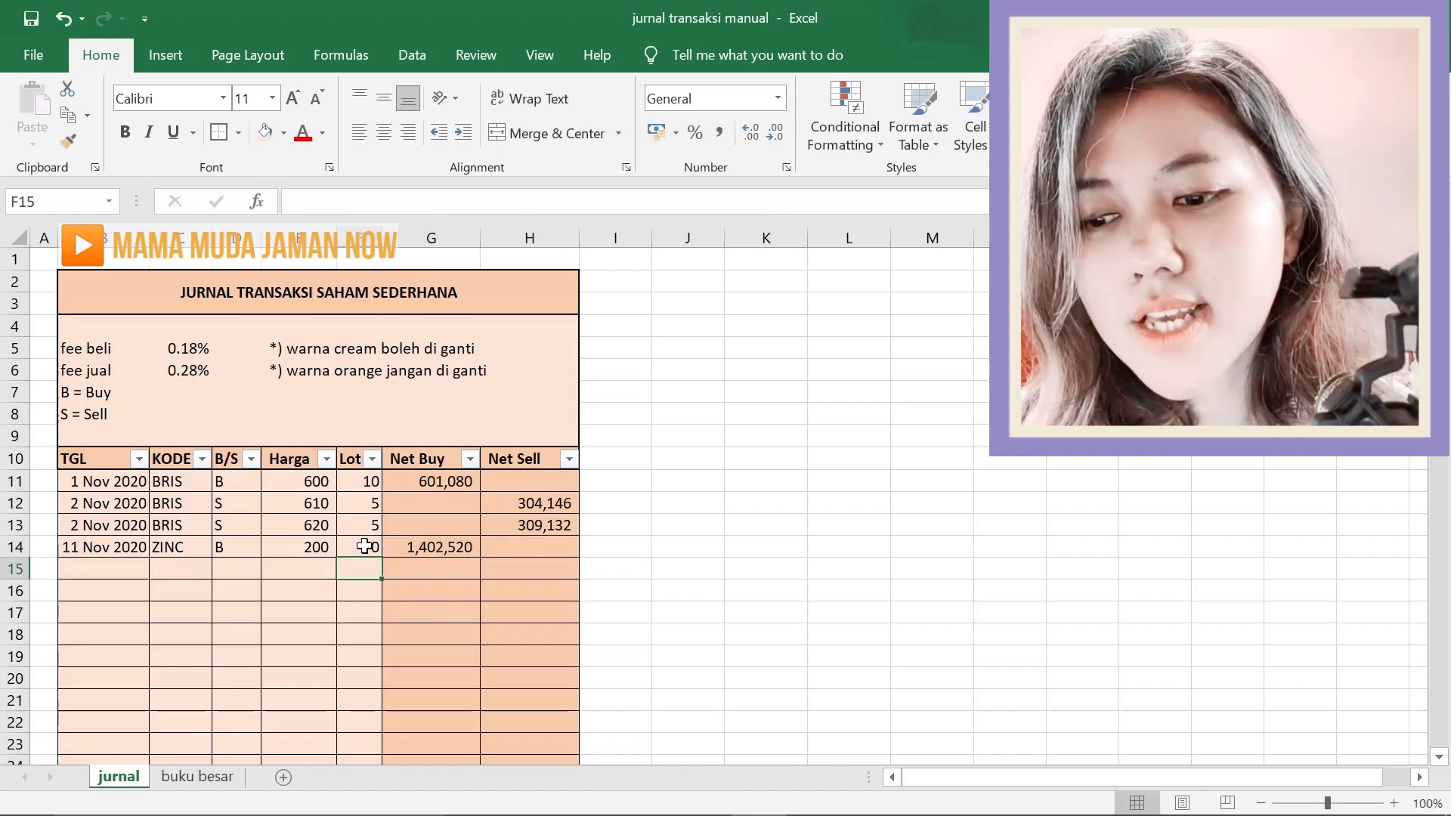
Start the fifth journal row with the date 12-11-2020 and the stock code ZINC.
{"action": "left_click", "coordinate": [107, 571]}
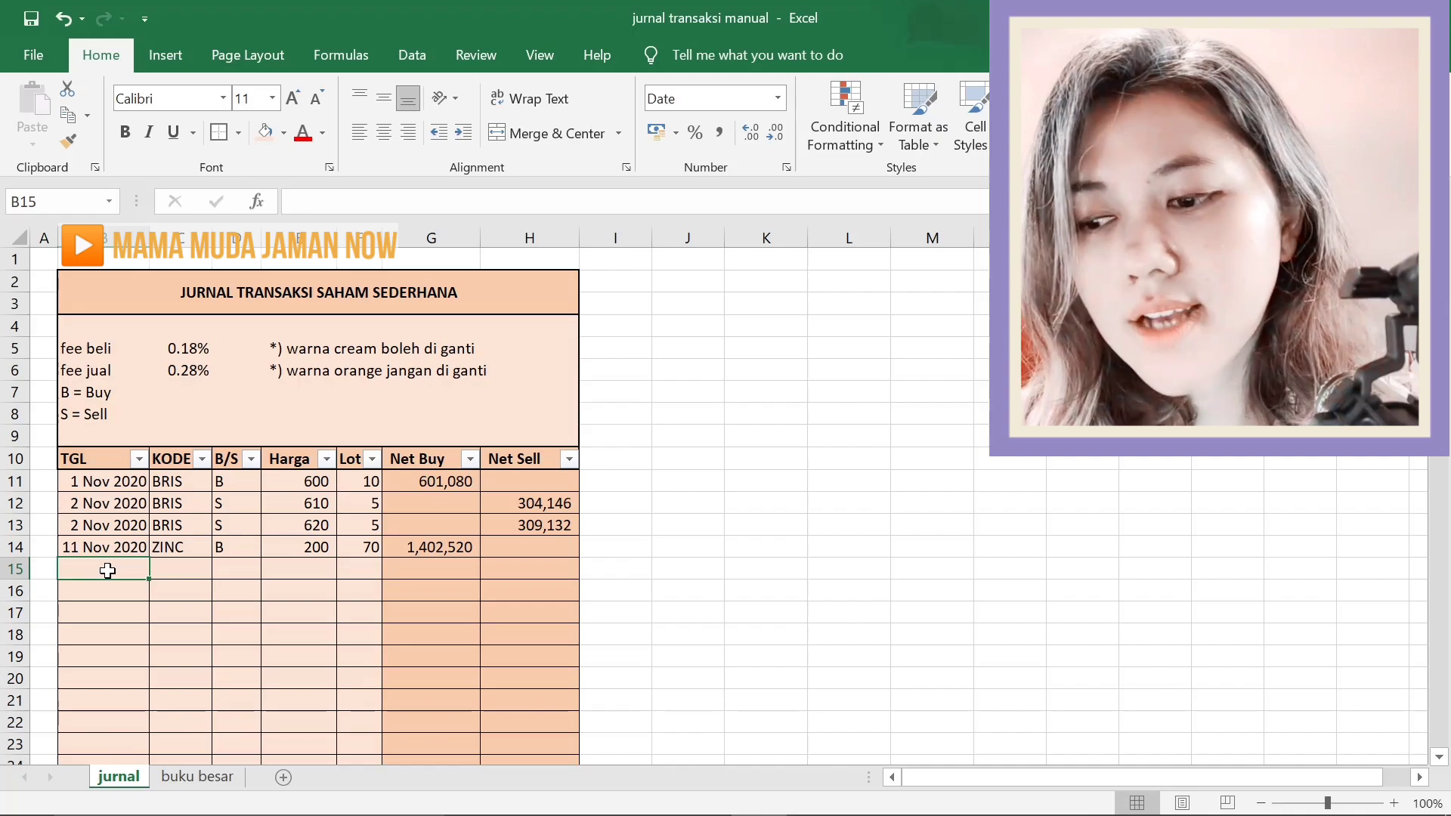
{"action": "type", "text": "12-11-2020"}
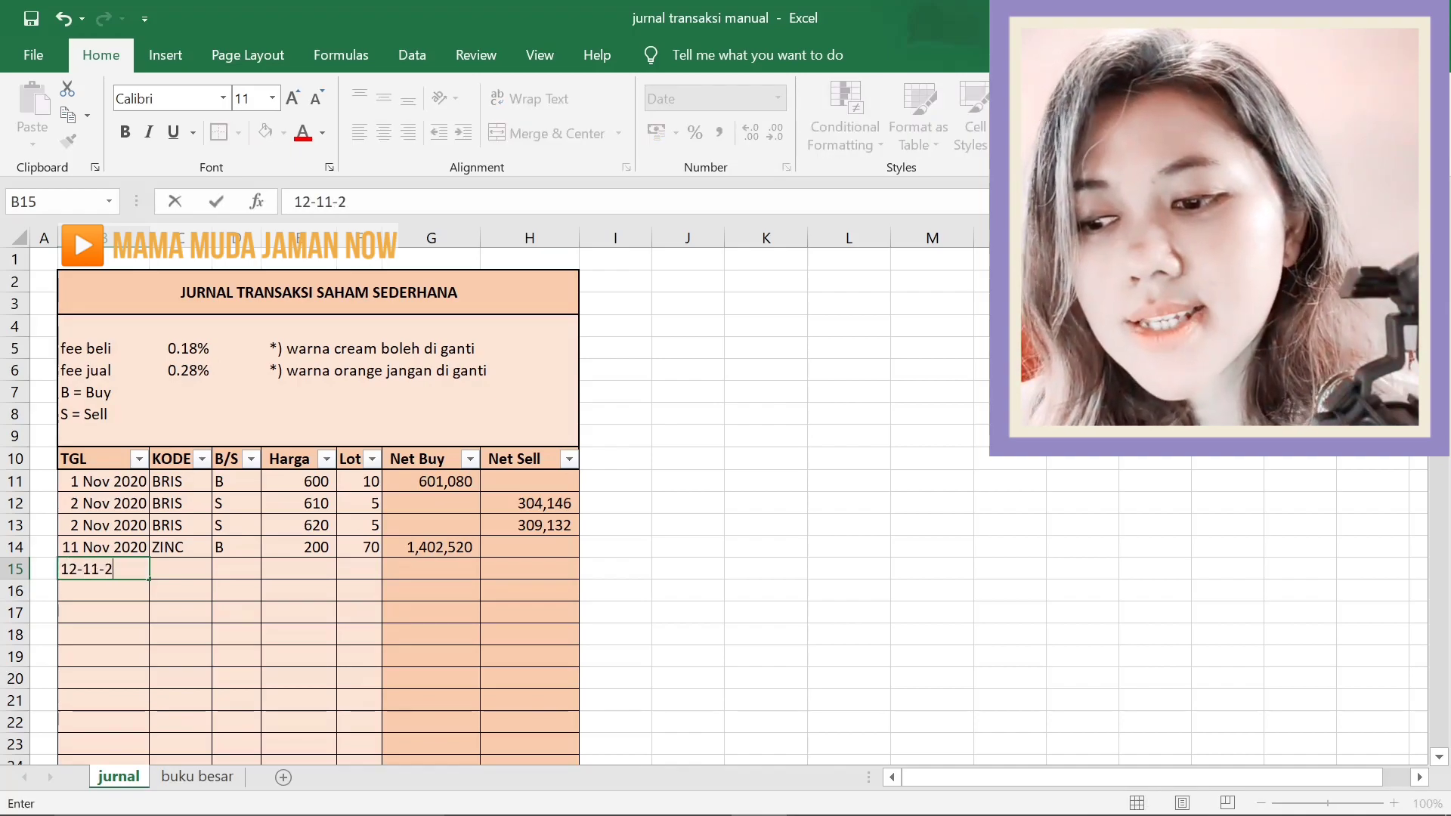
{"action": "key", "text": "Tab"}
{"action": "type", "text": "ZINC"}
{"action": "key", "text": "Tab"}
Complete the second ZINC row as a buy (B) at a price of 210 for 70 lots.
{"action": "type", "text": "B"}
{"action": "key", "text": "Tab"}
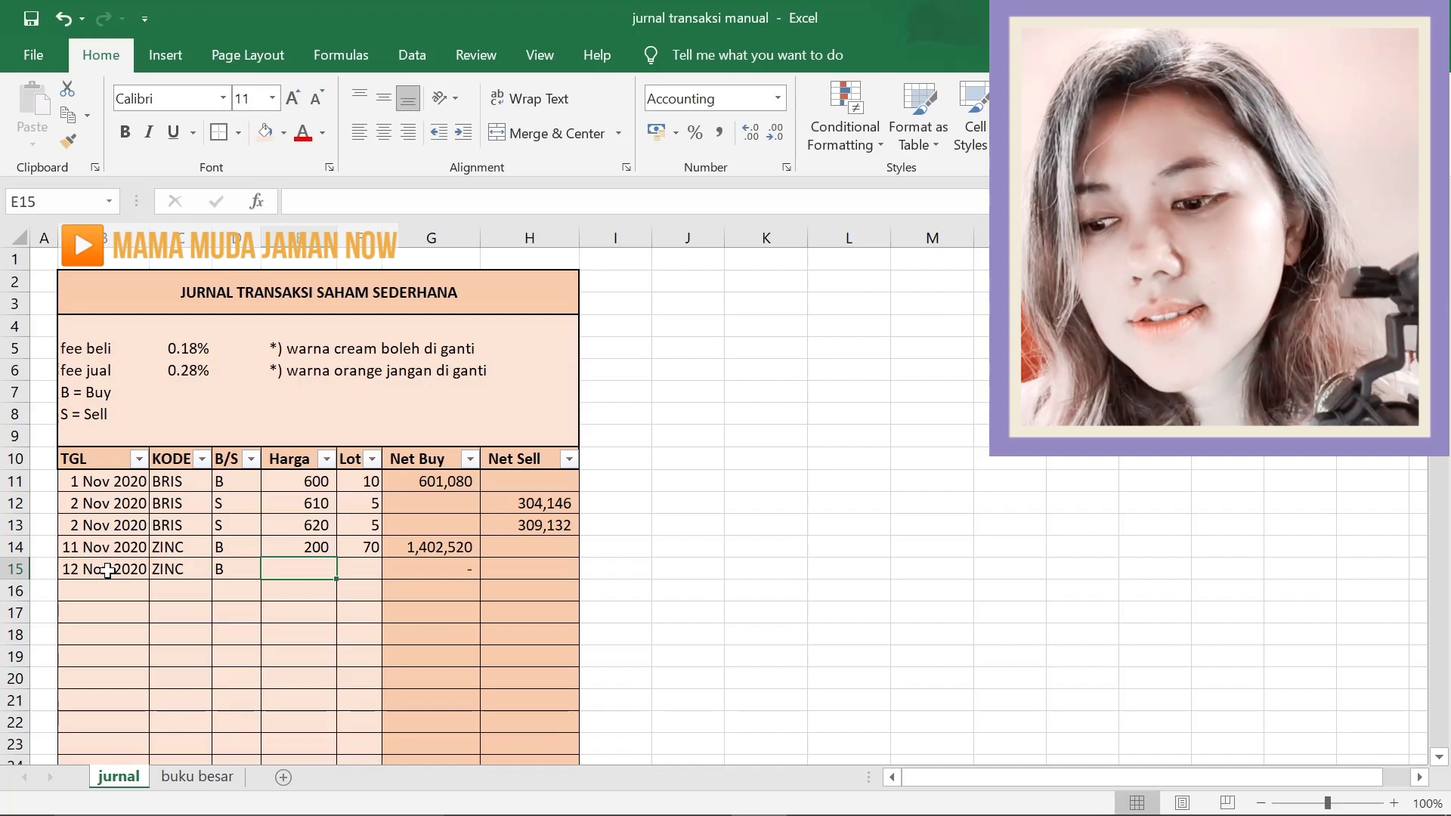
{"action": "type", "text": "200"}
{"action": "key", "text": "BackSpace"}
{"action": "key", "text": "BackSpace"}
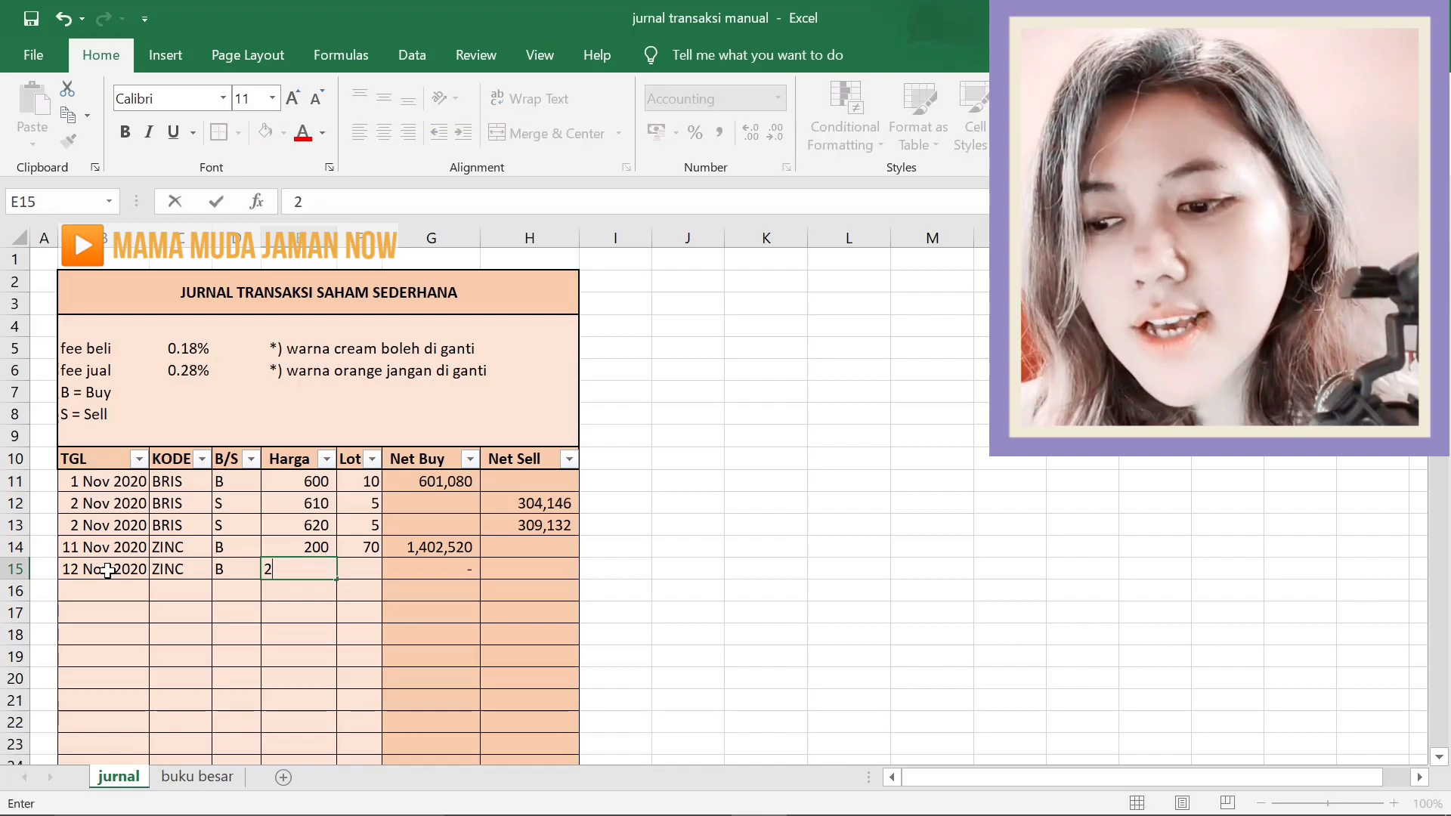
{"action": "type", "text": "10"}
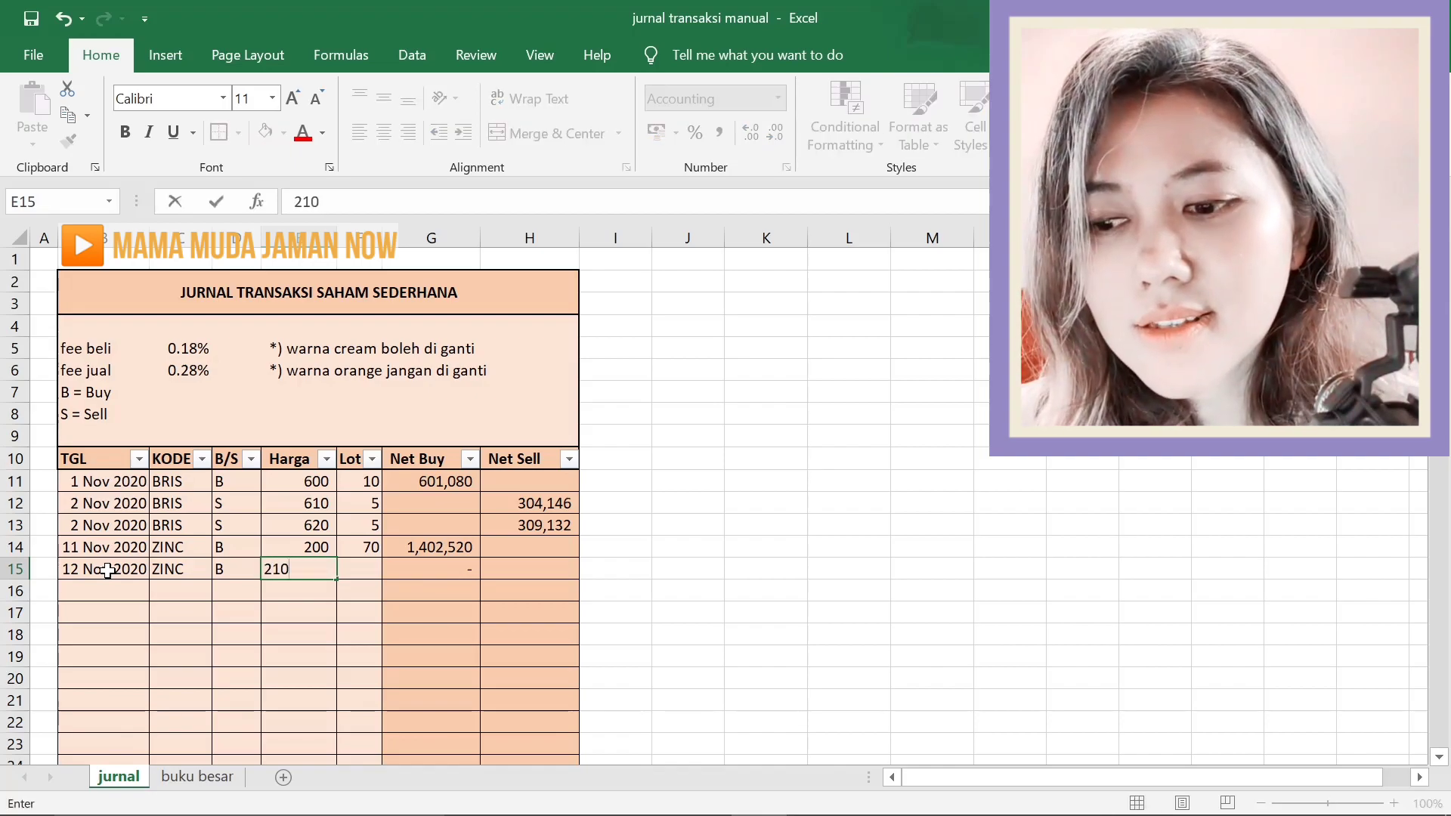
{"action": "key", "text": "Tab"}
{"action": "type", "text": "70"}
{"action": "key", "text": "Tab"}
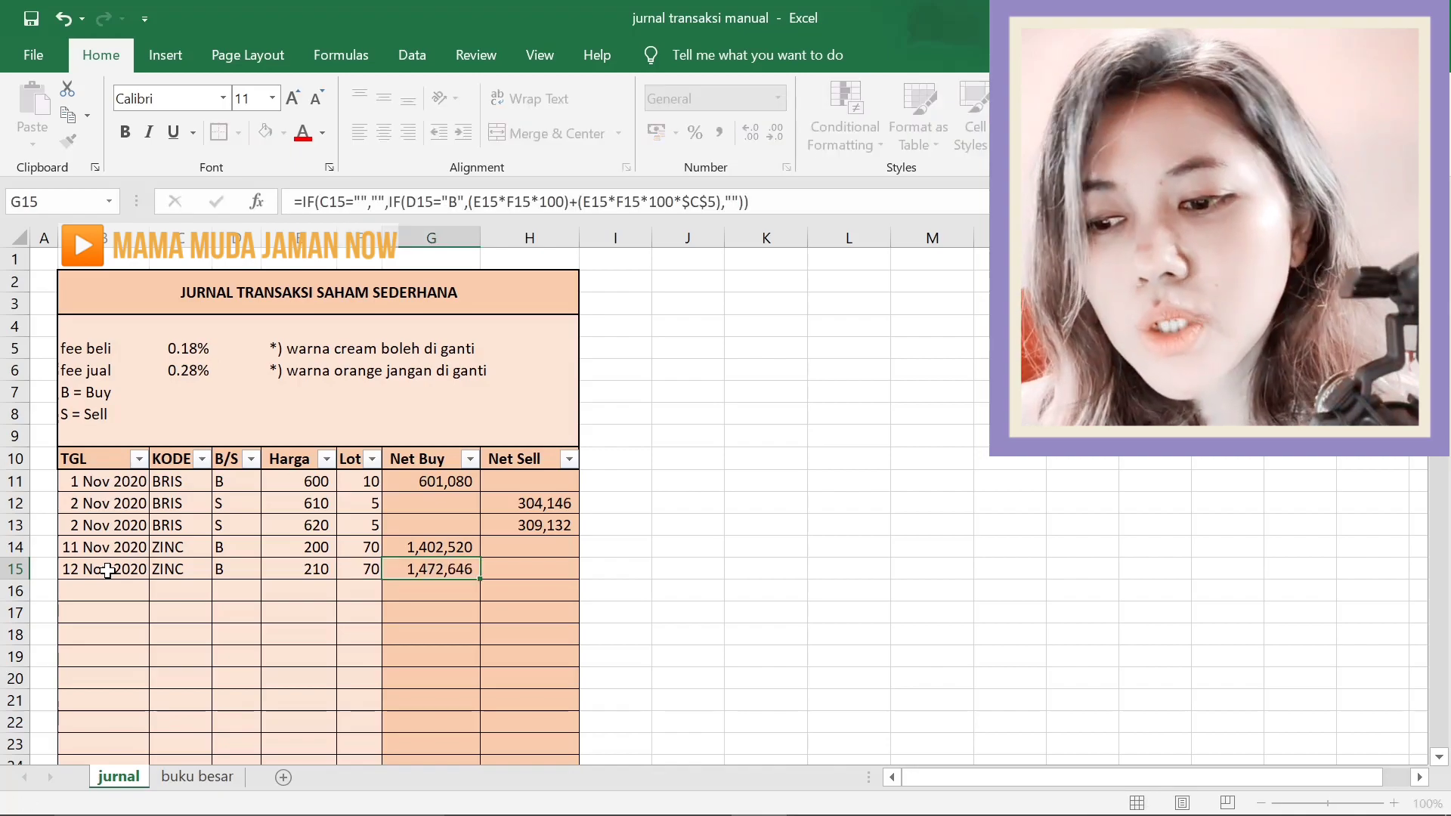
Start the sixth journal row with the date 15-11-20 and the stock code ZINC.
{"action": "key", "text": "Return"}
{"action": "type", "text": "1"}
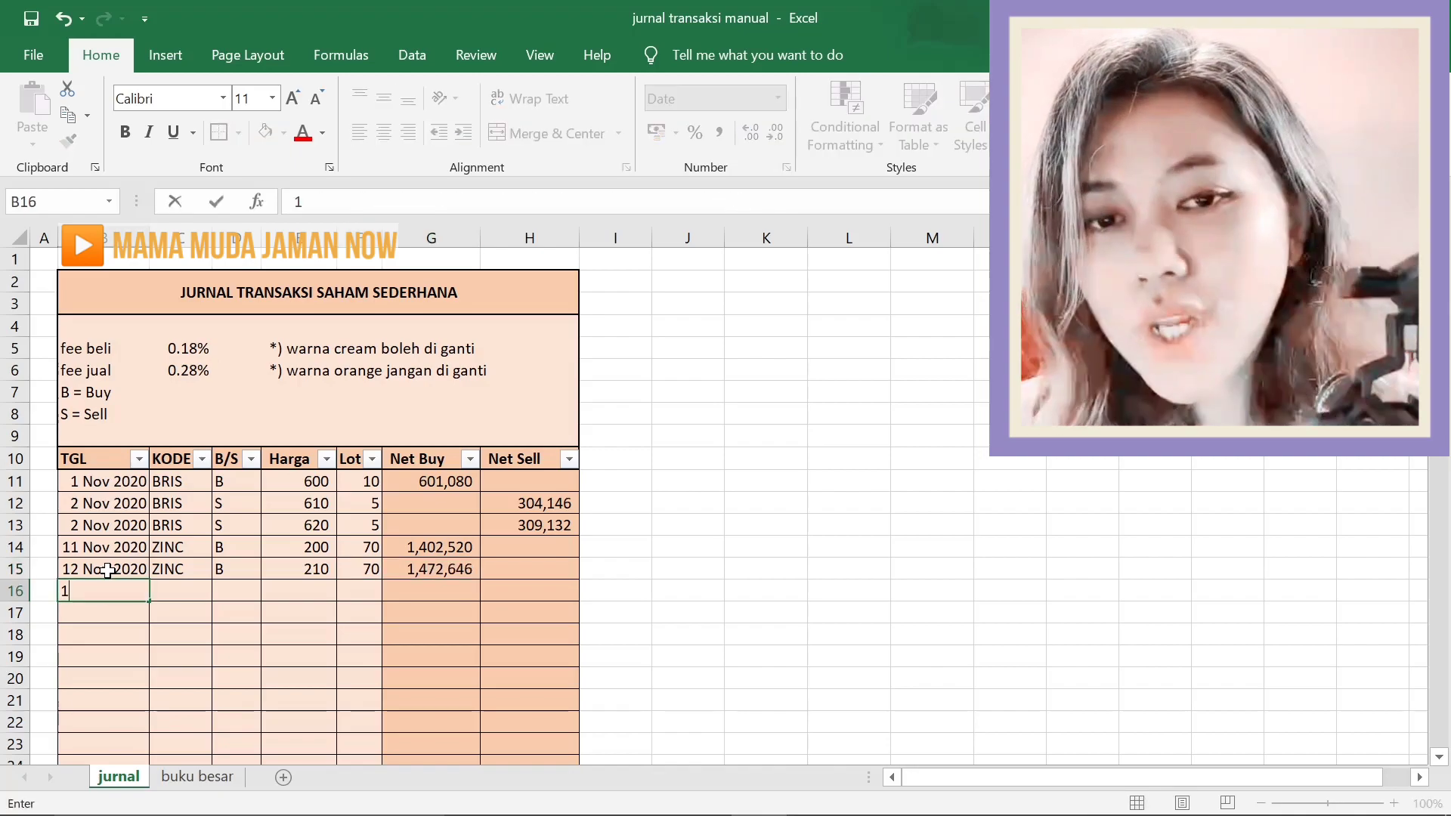
{"action": "type", "text": "5-11-20"}
{"action": "key", "text": "Tab"}
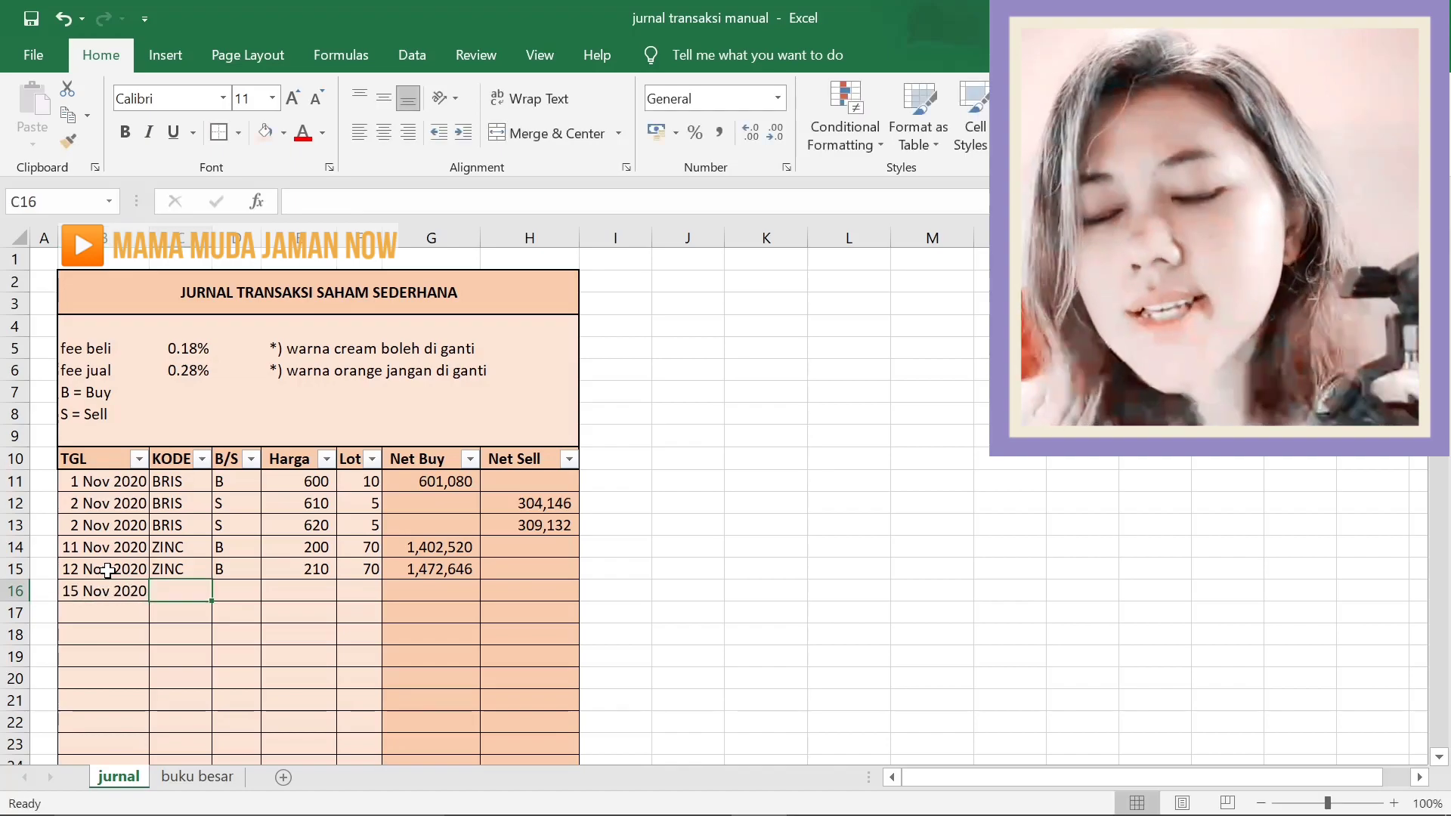
{"action": "type", "text": "ZINC"}
{"action": "key", "text": "Tab"}
Complete the third ZINC row as a sell (S) at a price of 300 for 140 lots.
{"action": "type", "text": "S"}
{"action": "key", "text": "Tab"}
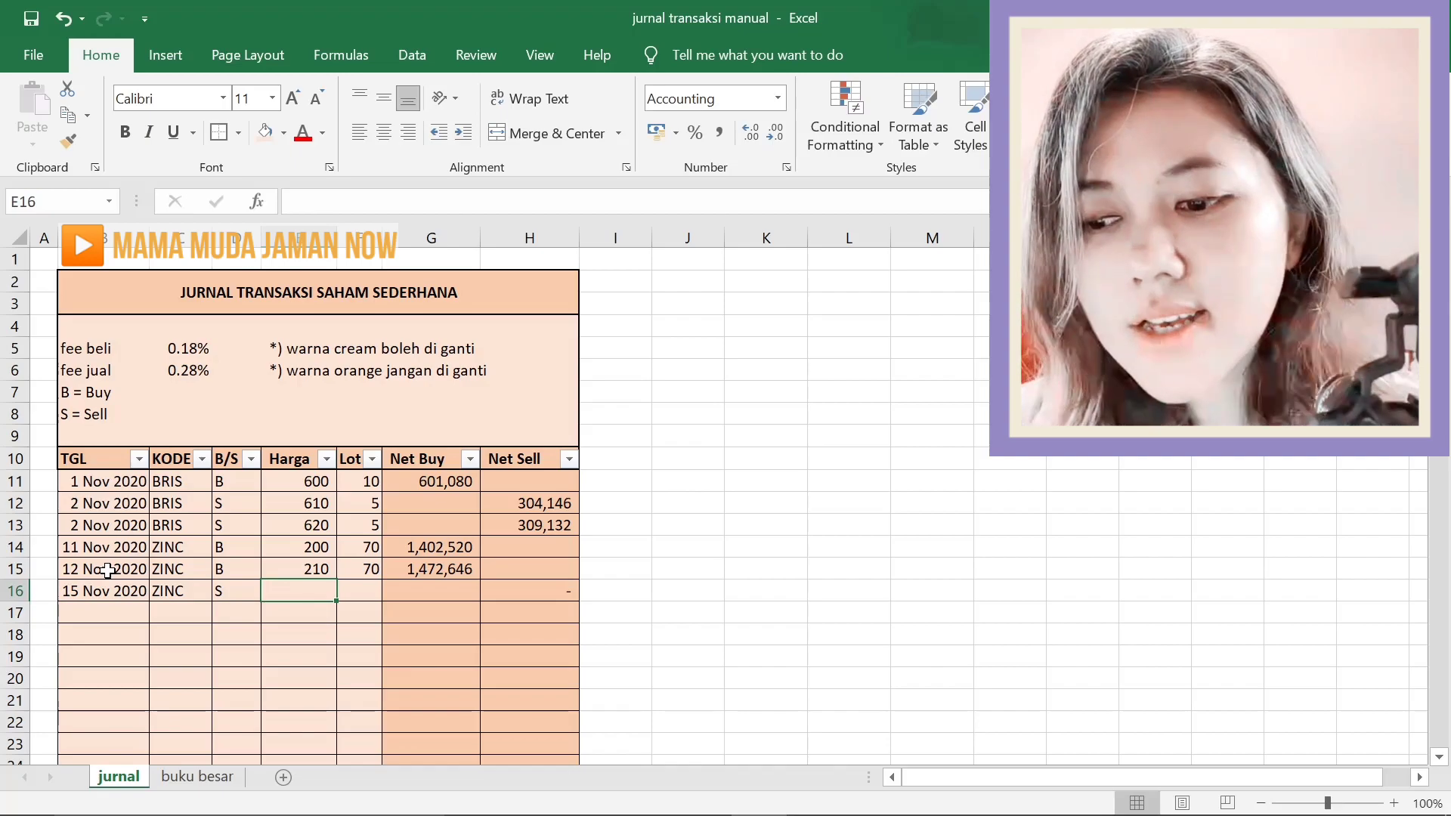
{"action": "type", "text": "4"}
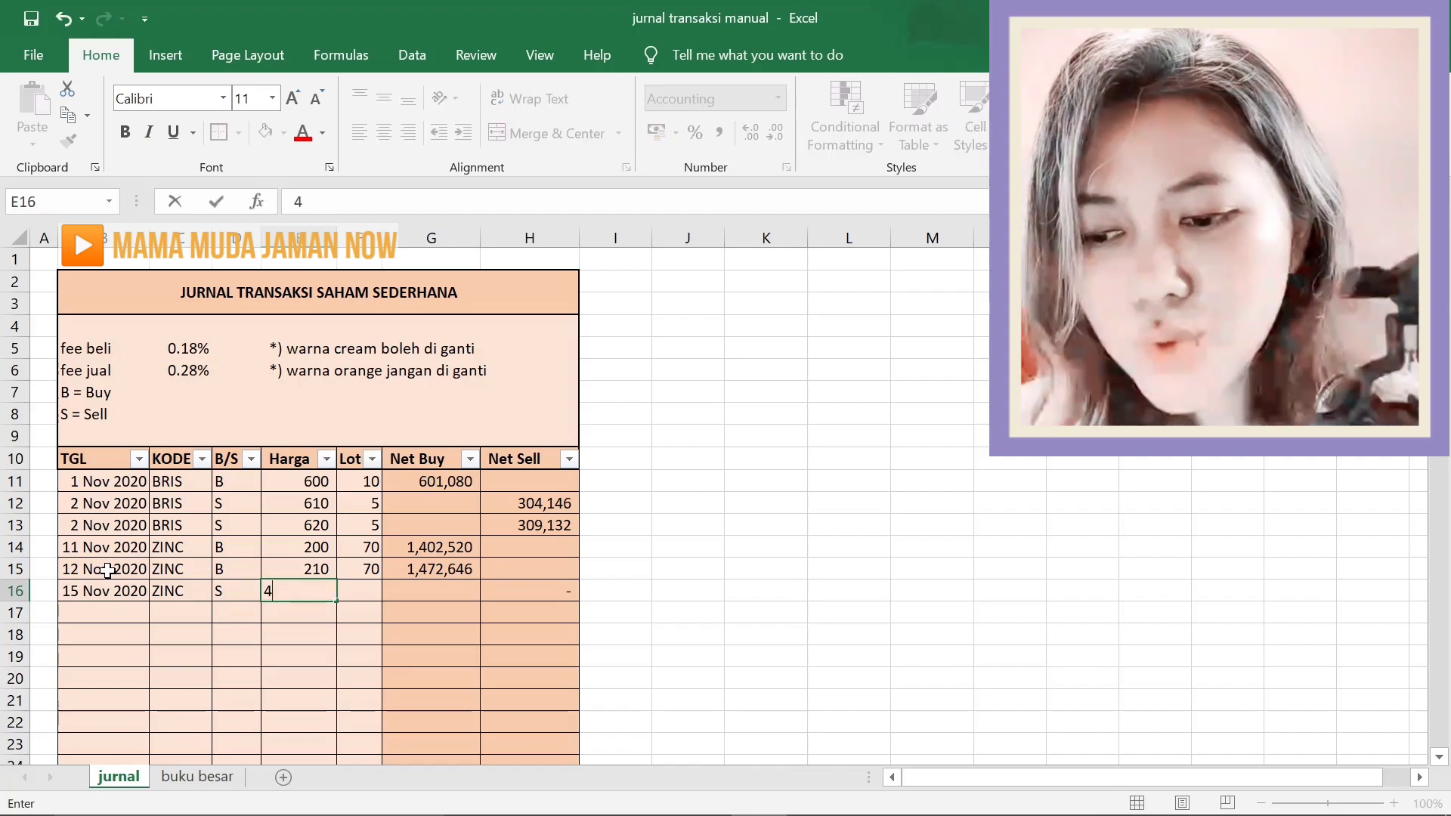
{"action": "key", "text": "BackSpace"}
{"action": "type", "text": "300"}
{"action": "key", "text": "Tab"}
{"action": "type", "text": "140"}
{"action": "key", "text": "Tab"}
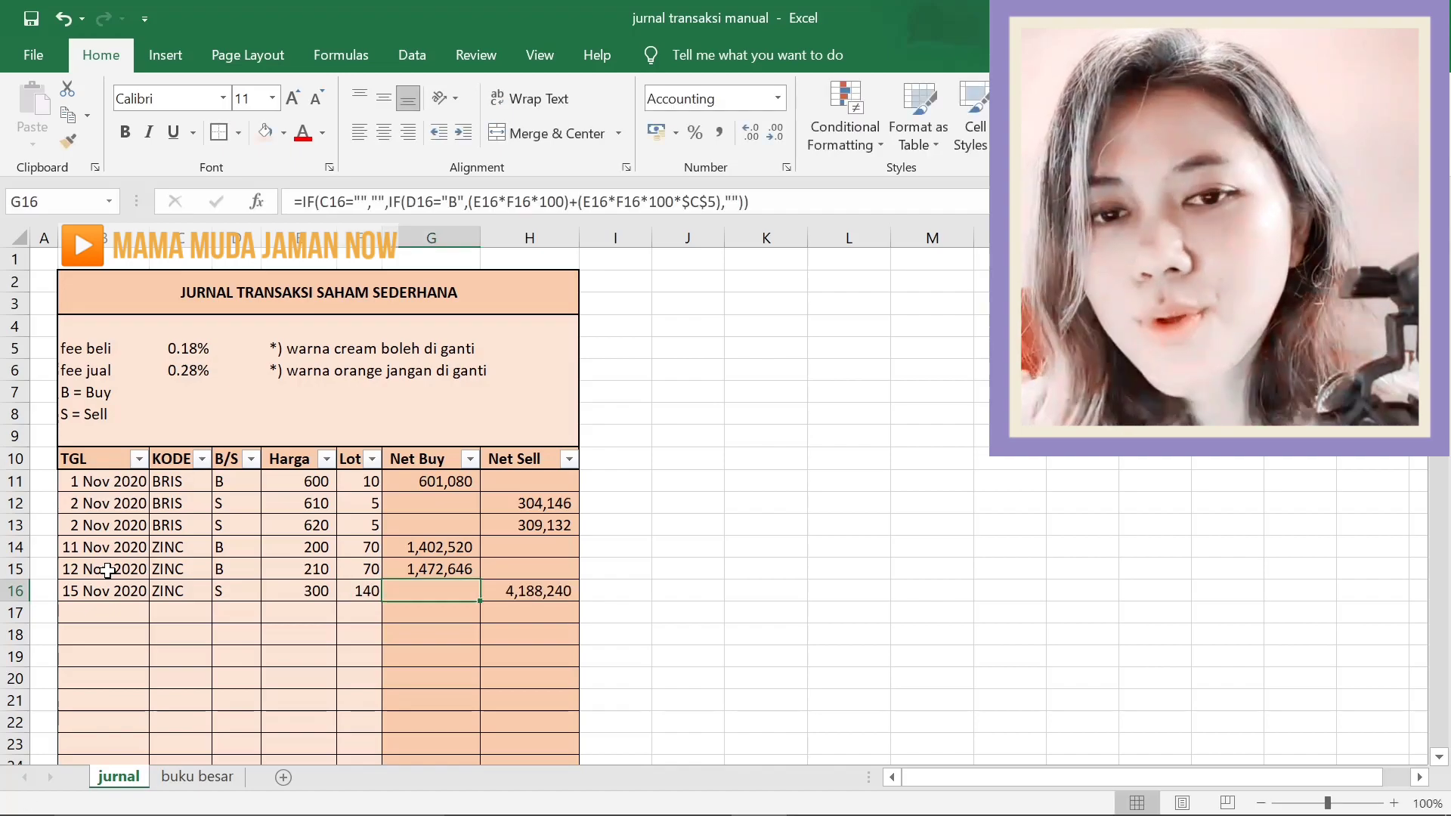
Add the stock code ZINC below BRIS in the buku besar summary.
{"action": "left_click", "coordinate": [199, 782]}
{"action": "left_click", "coordinate": [57, 343]}
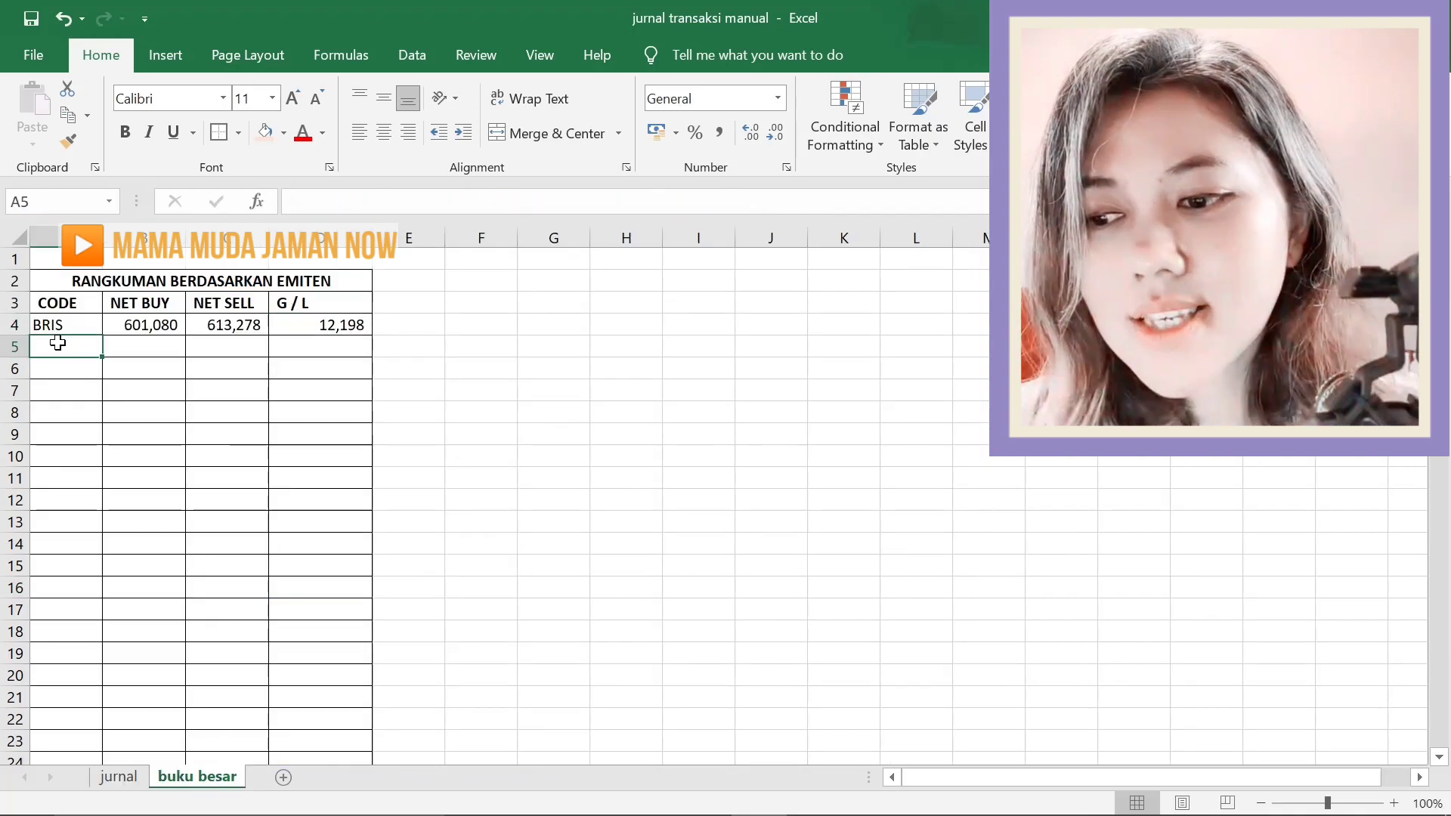
{"action": "type", "text": "ZINC"}
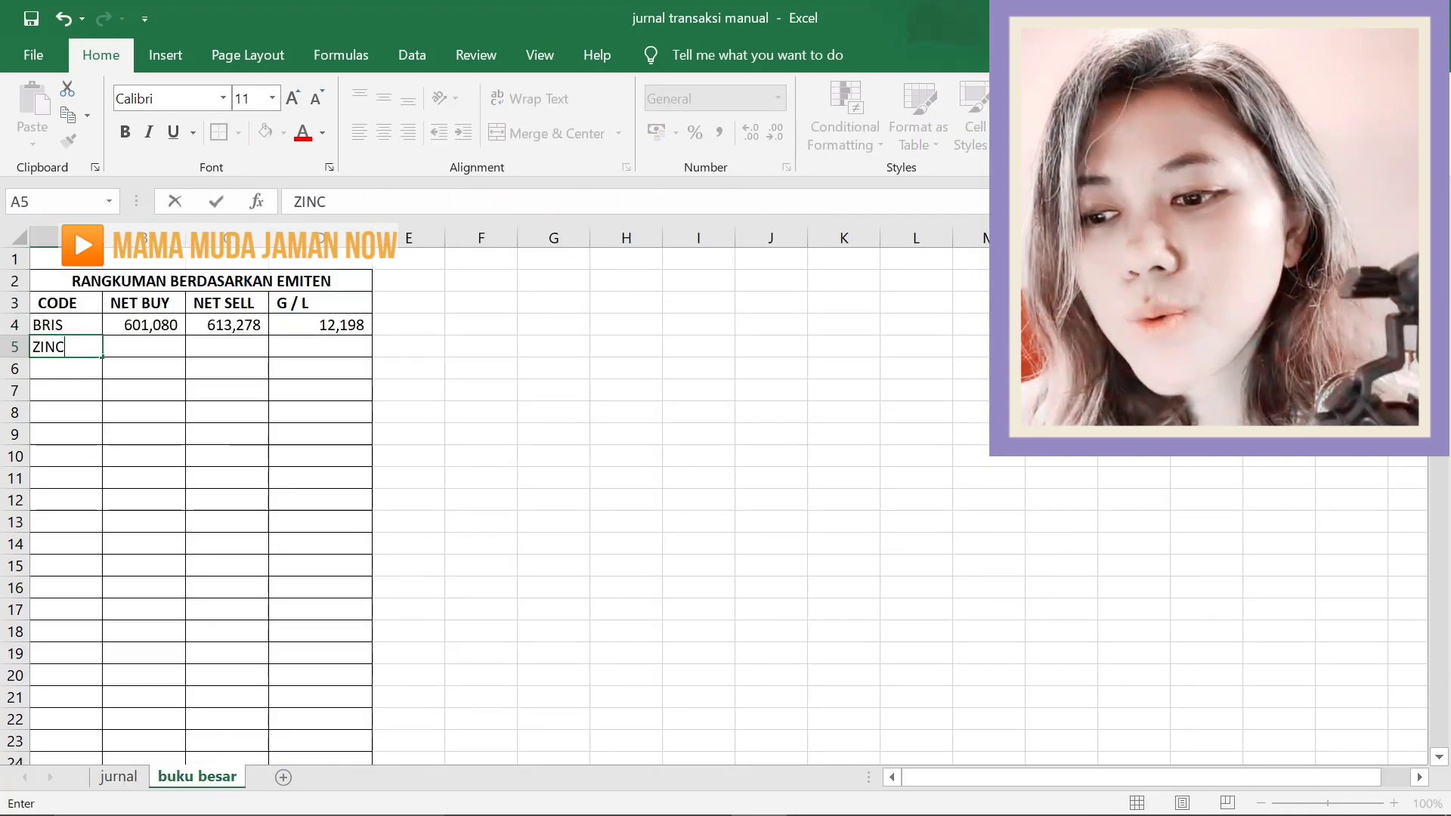
{"action": "key", "text": "Tab"}
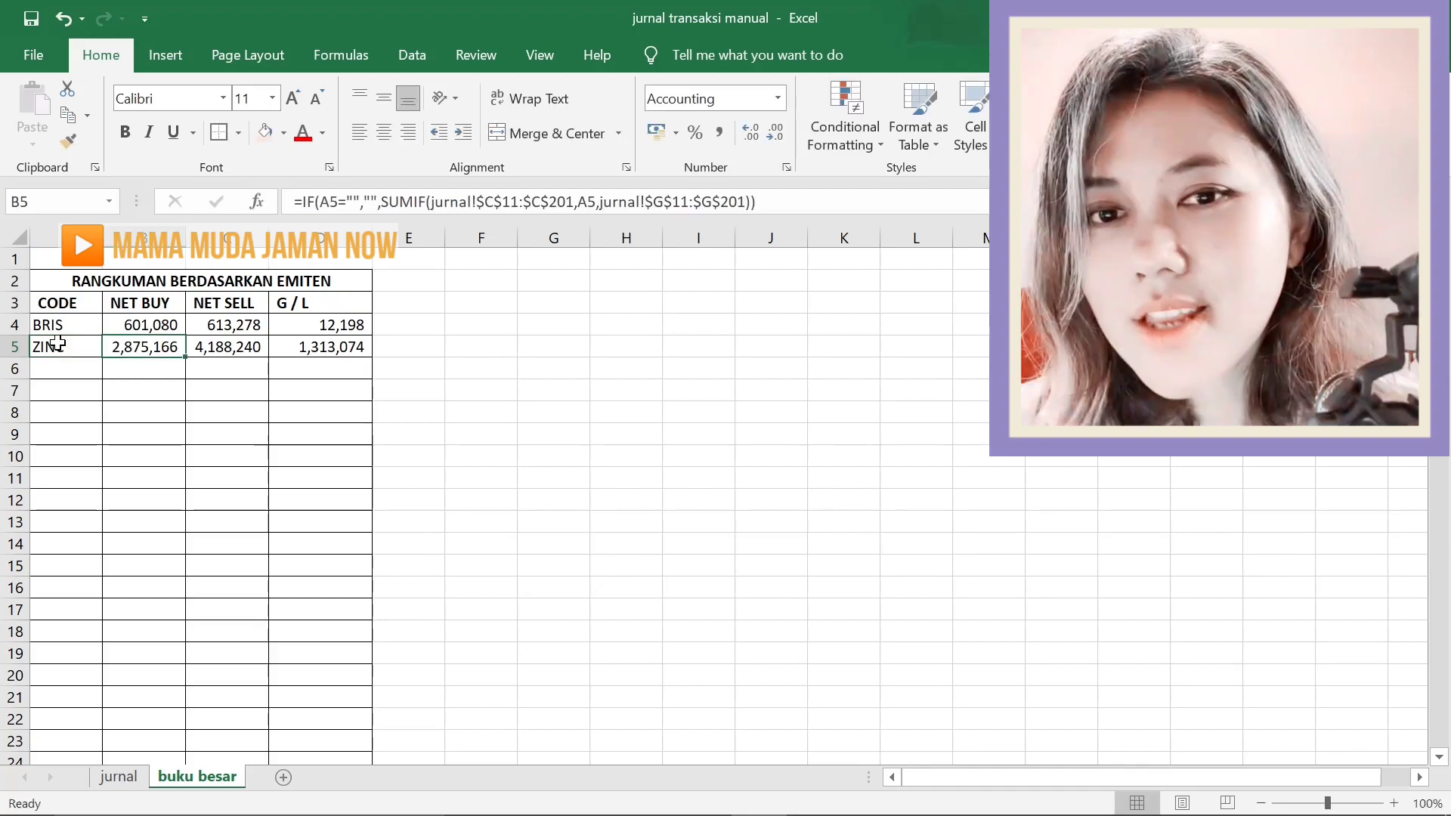
{"action": "left_click", "coordinate": [45, 366]}
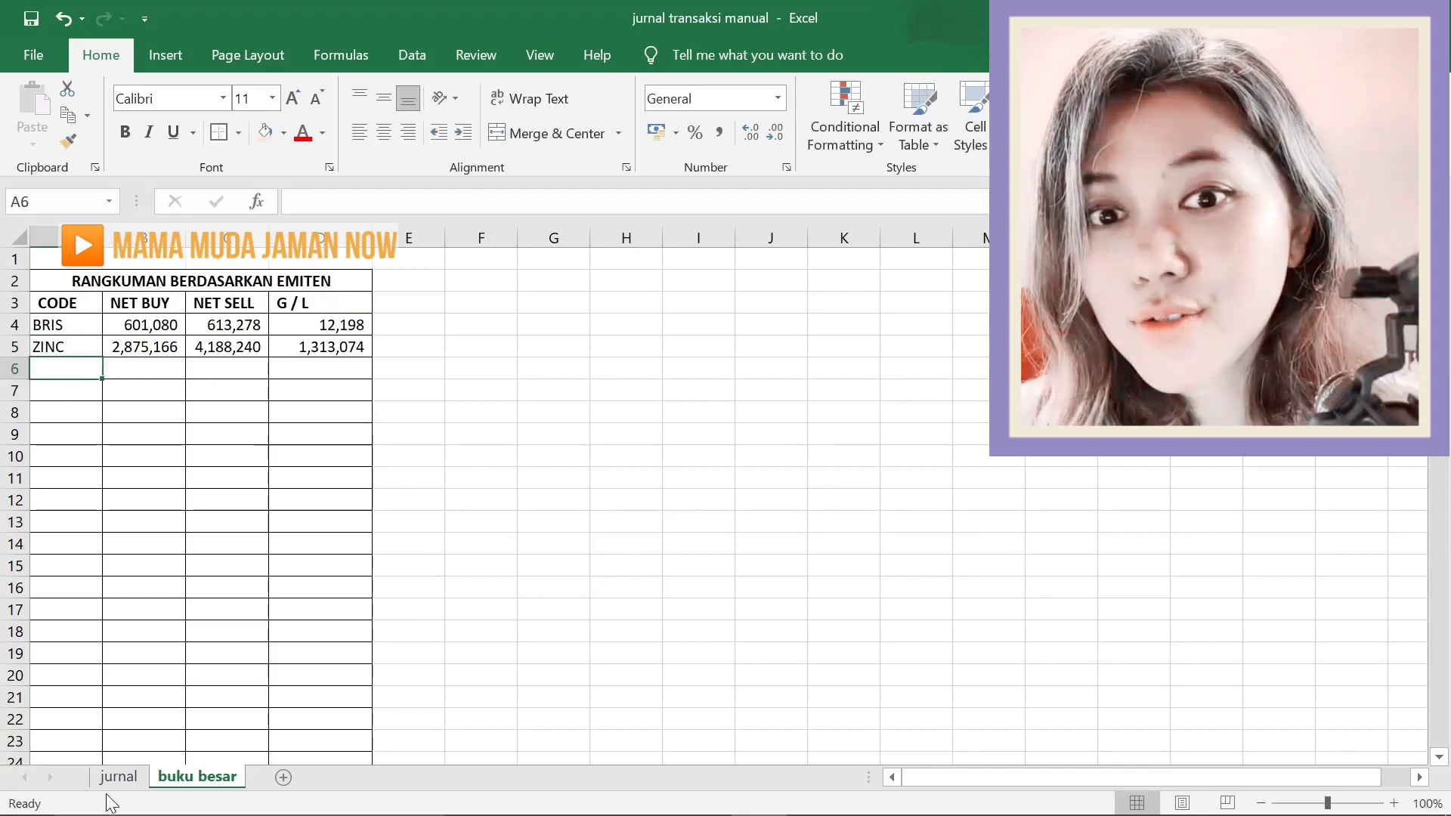
Start the seventh row of the jurnal sheet with the date entry 17-1120 and the stock code TLKM.
{"action": "left_click", "coordinate": [116, 777]}
{"action": "left_click", "coordinate": [99, 611]}
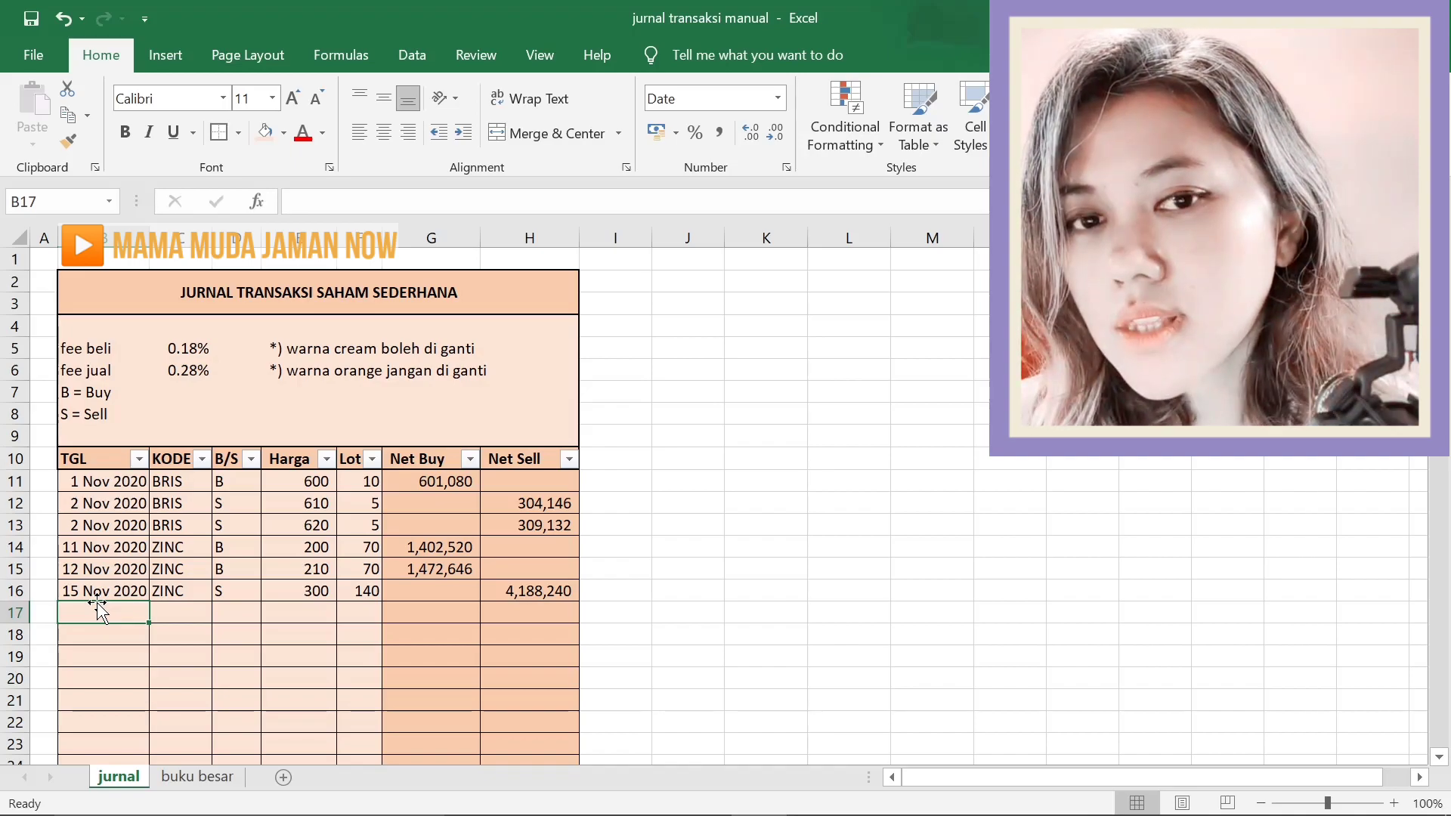
{"action": "type", "text": "17-11"}
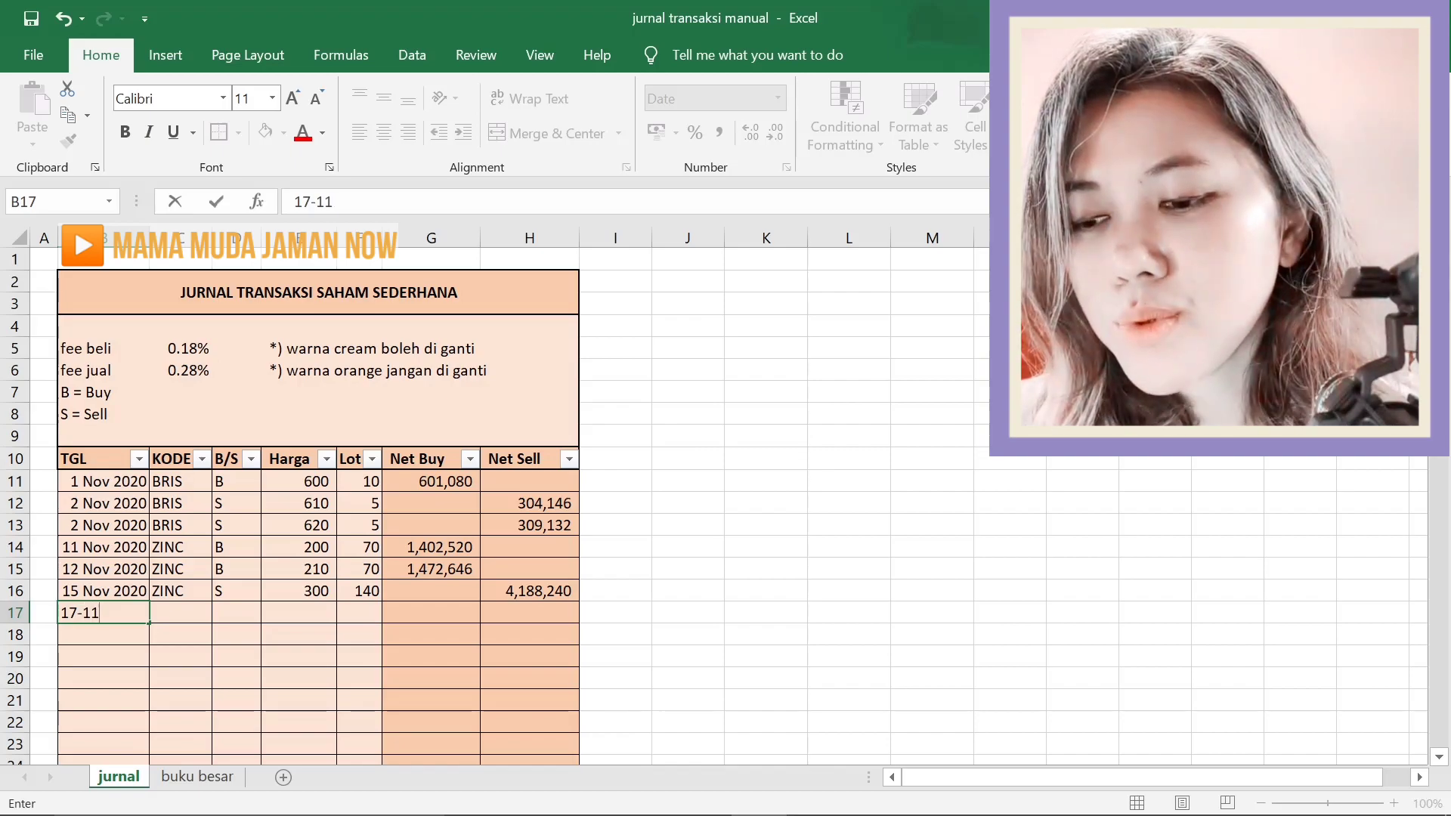
{"action": "type", "text": "20"}
{"action": "key", "text": "Tab"}
{"action": "type", "text": "TLK"}
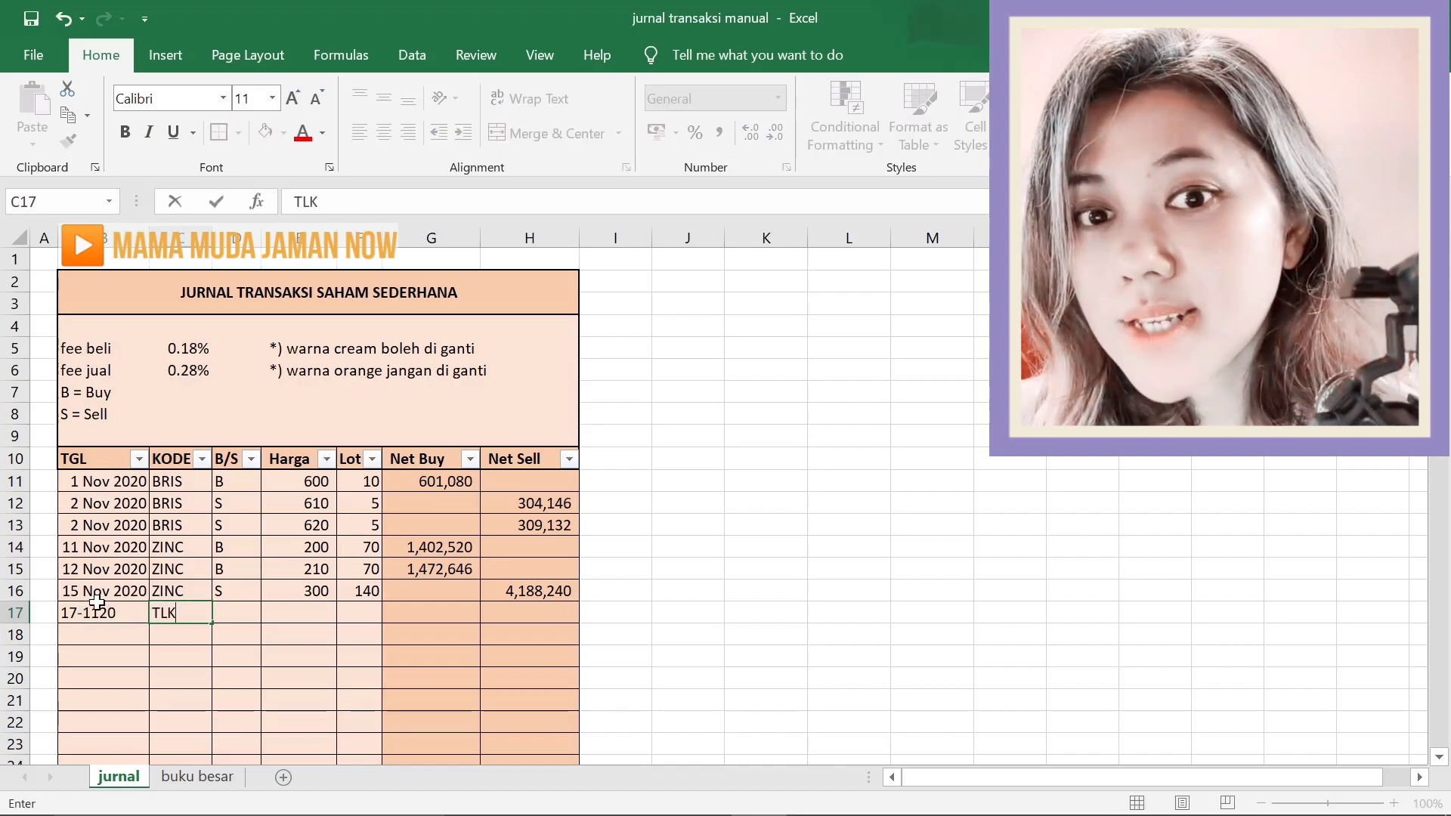
{"action": "type", "text": "M"}
{"action": "key", "text": "Tab"}
Complete the TLKM row as a buy (B) at a price of 2500 for 10 lots.
{"action": "type", "text": "B"}
{"action": "key", "text": "Tab"}
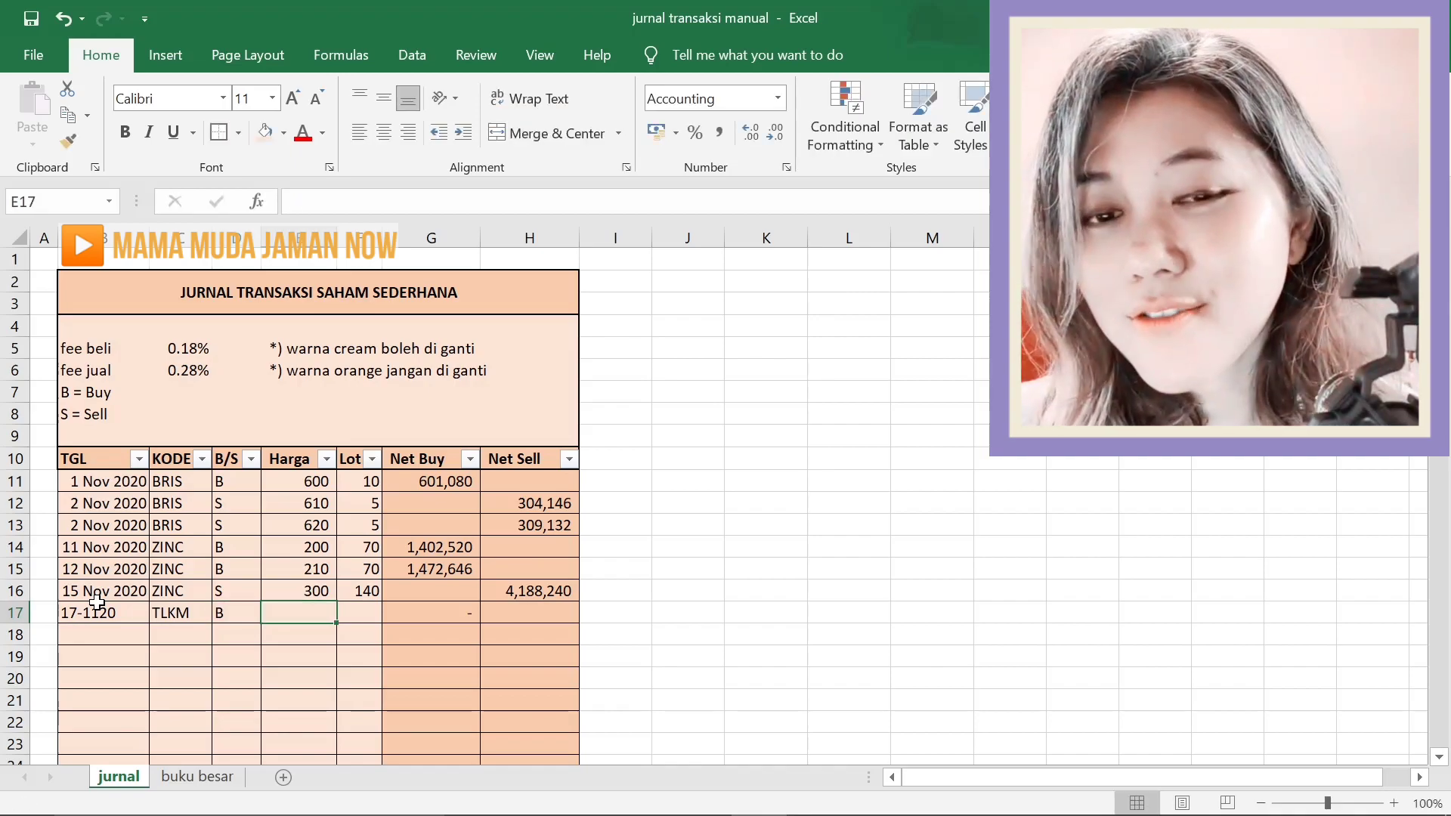
{"action": "type", "text": "2"}
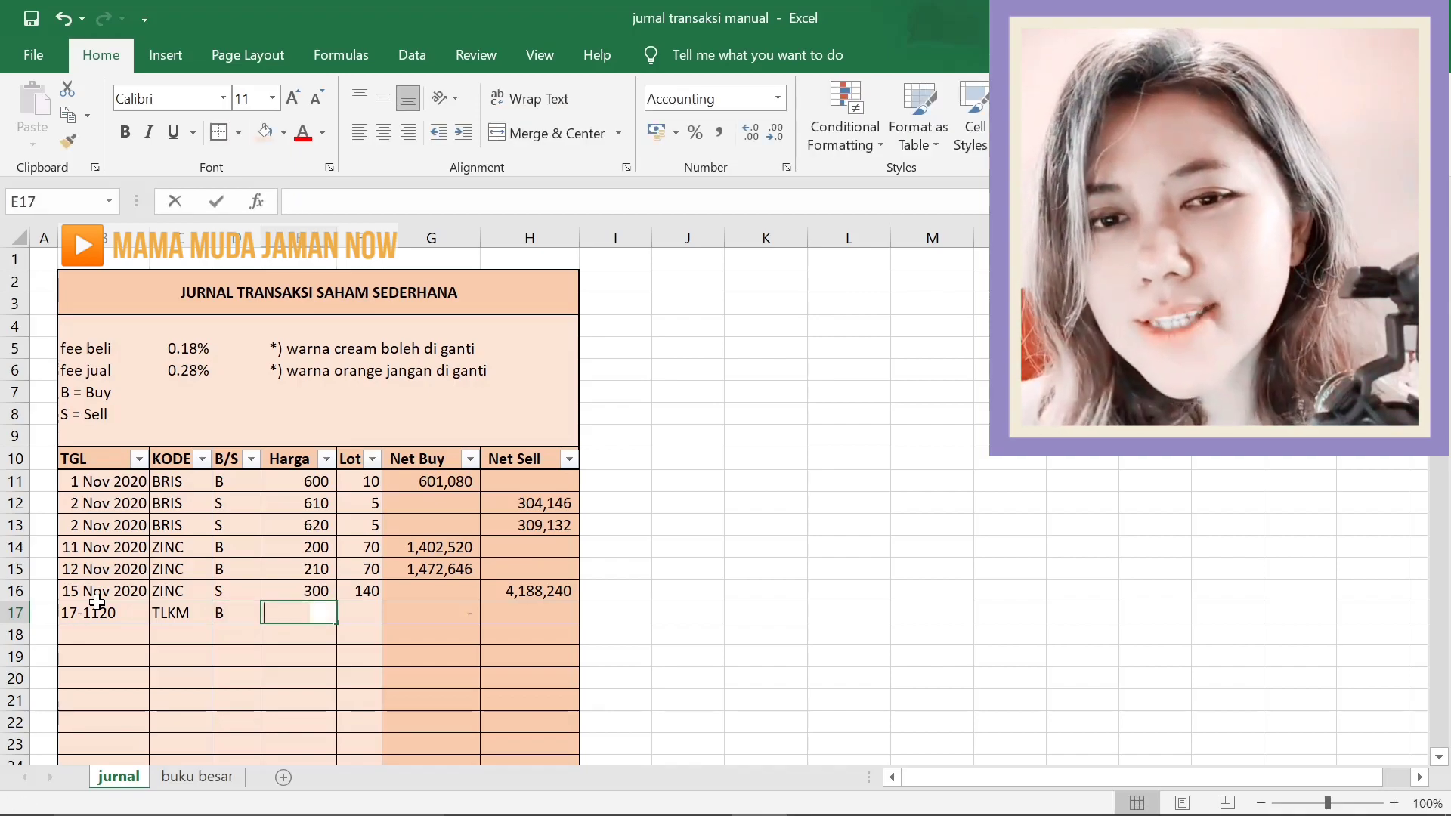
{"action": "type", "text": "500"}
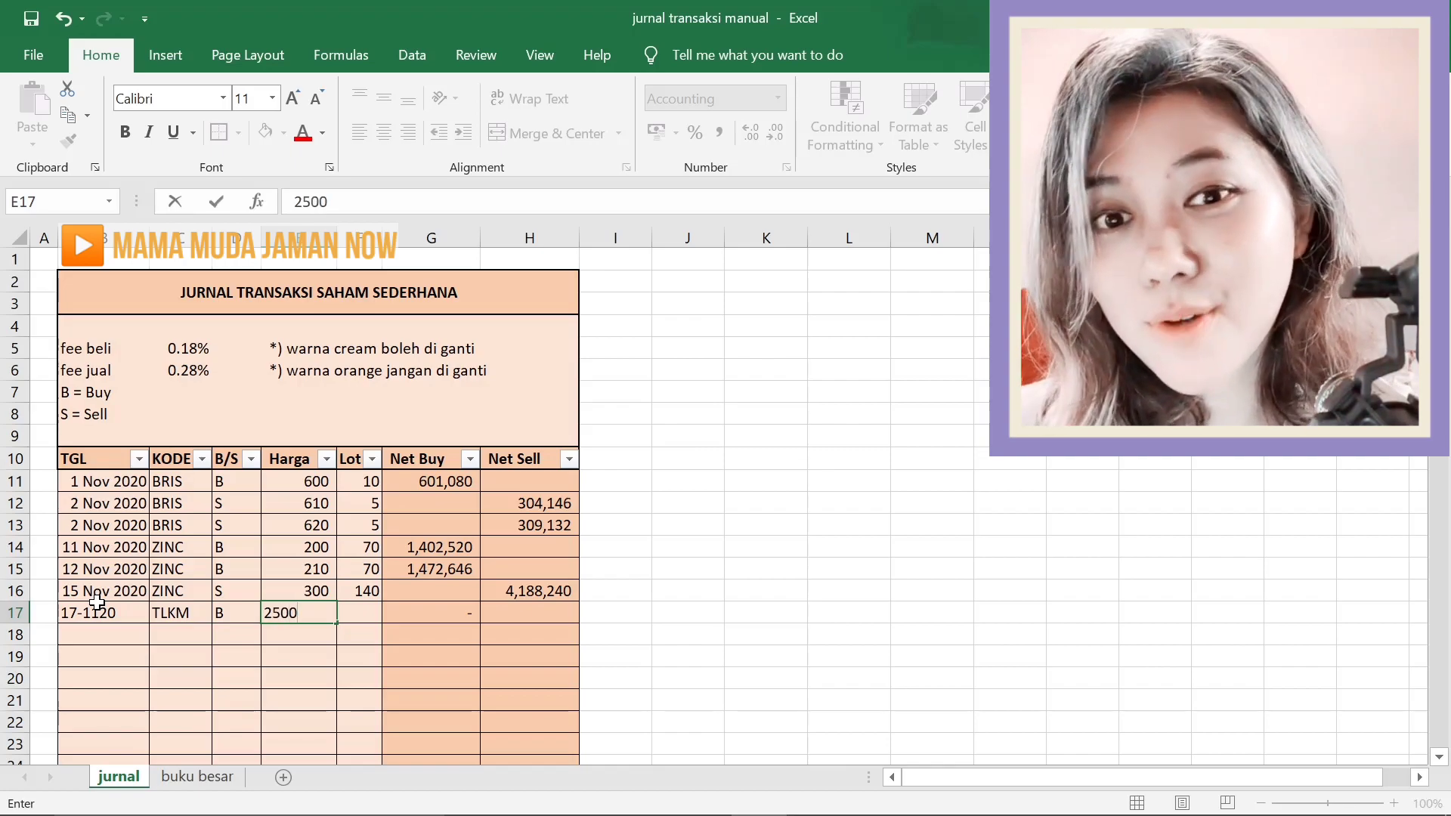
{"action": "key", "text": "Tab"}
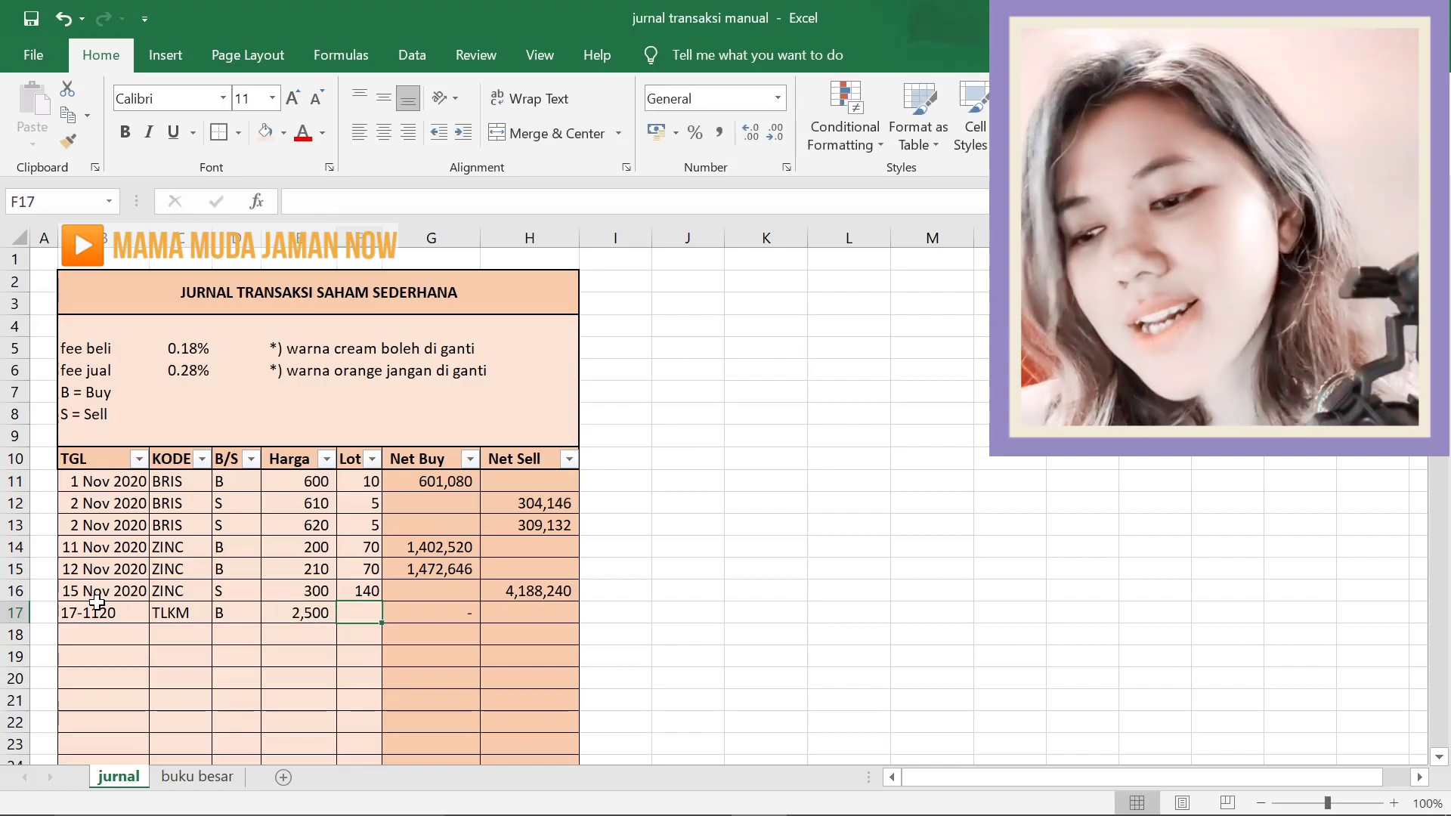
{"action": "type", "text": "10"}
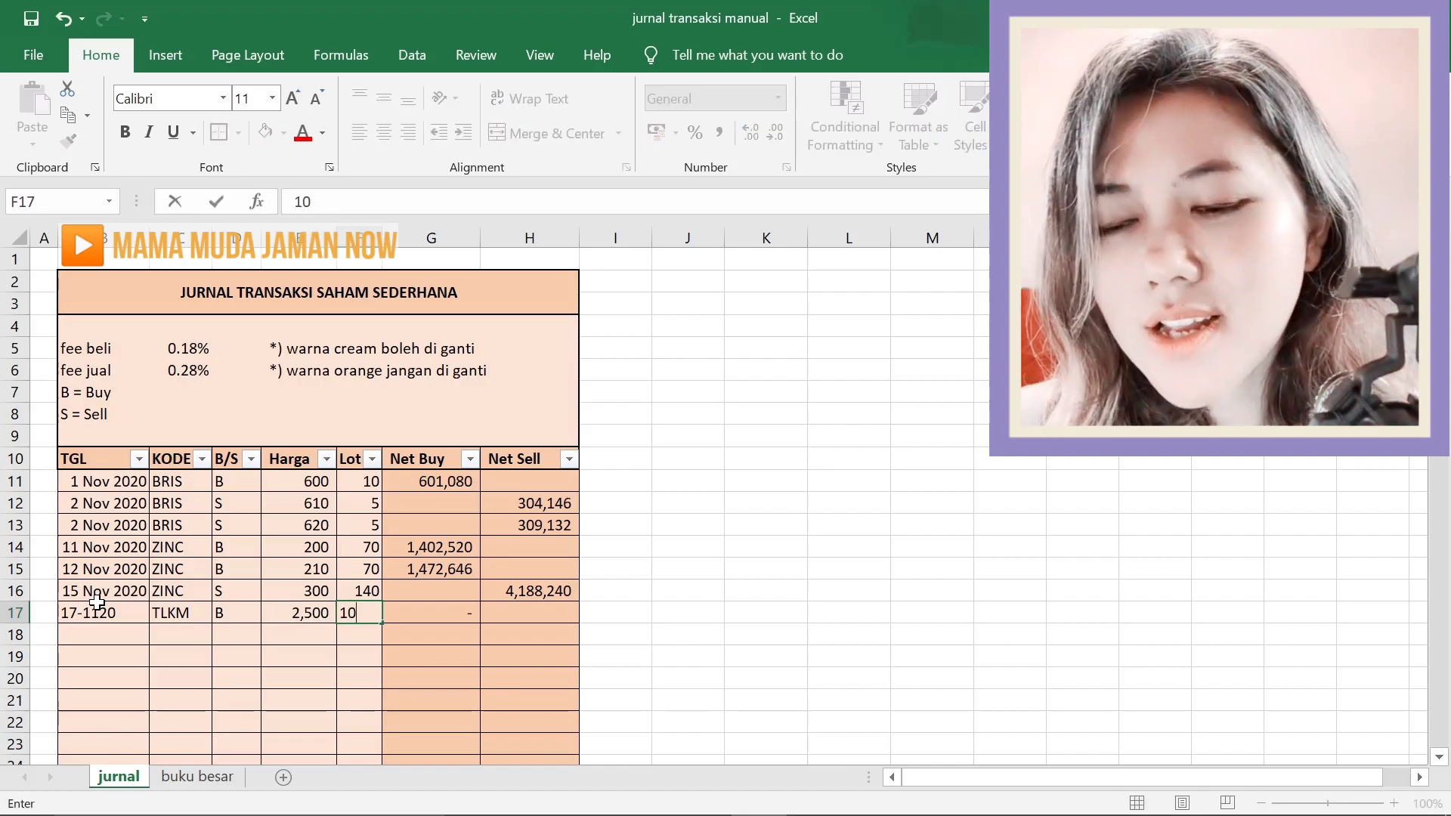
{"action": "key", "text": "Tab"}
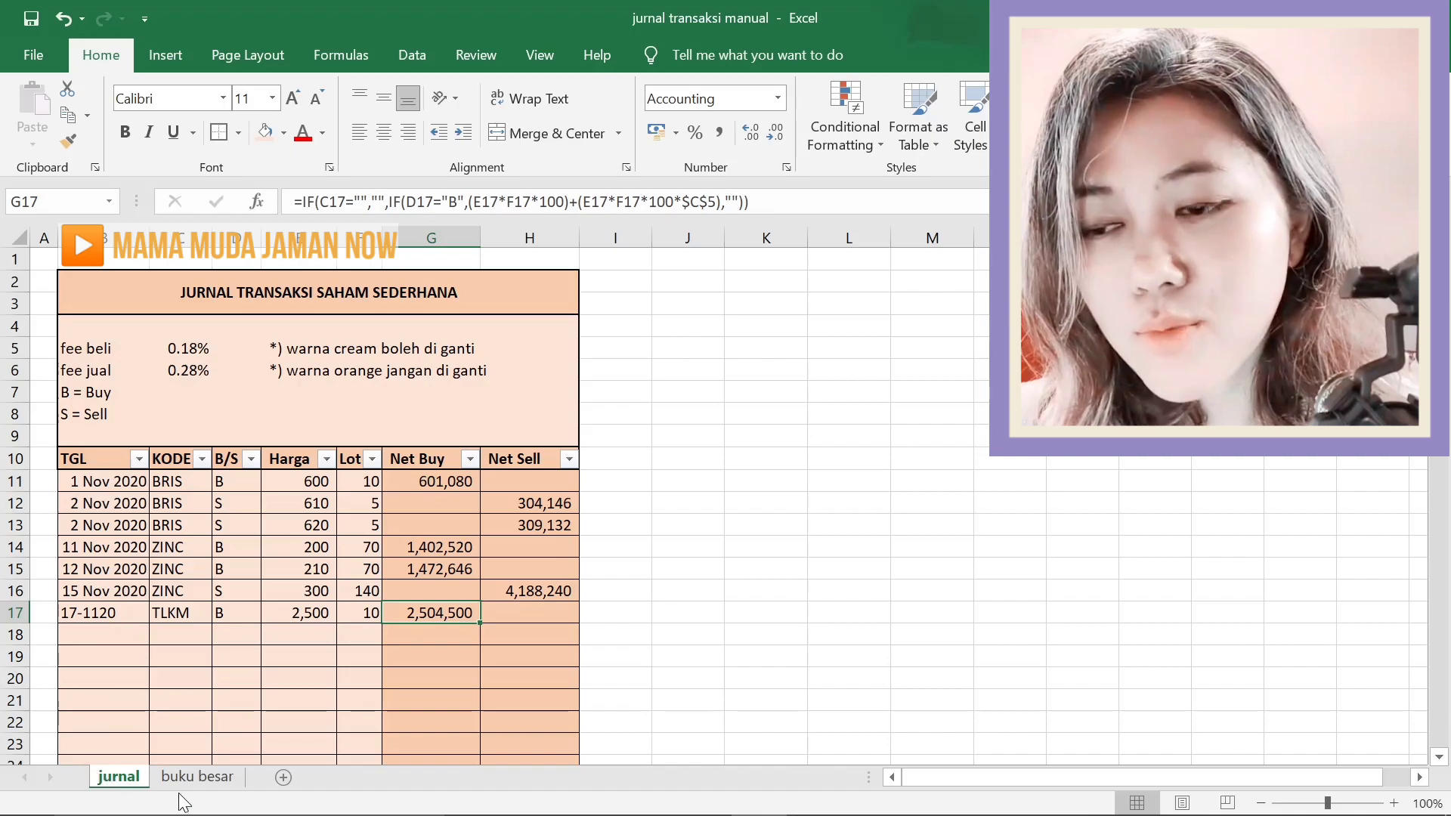
Add the stock code TLKM below ZINC in the buku besar summary and check its net sell and G/L cells.
{"action": "left_click", "coordinate": [195, 777]}
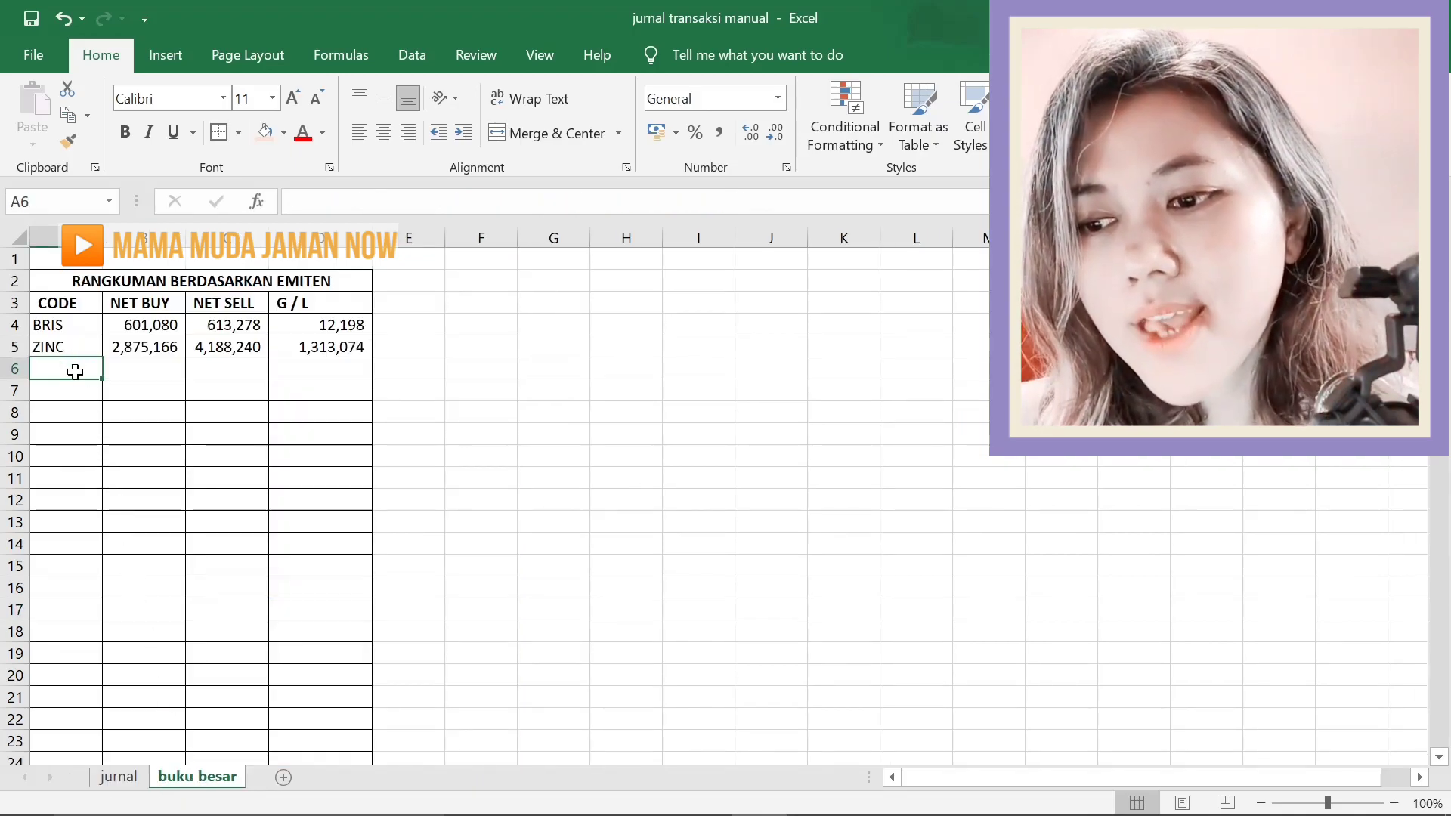
{"action": "type", "text": "TLKM"}
{"action": "key", "text": "Tab"}
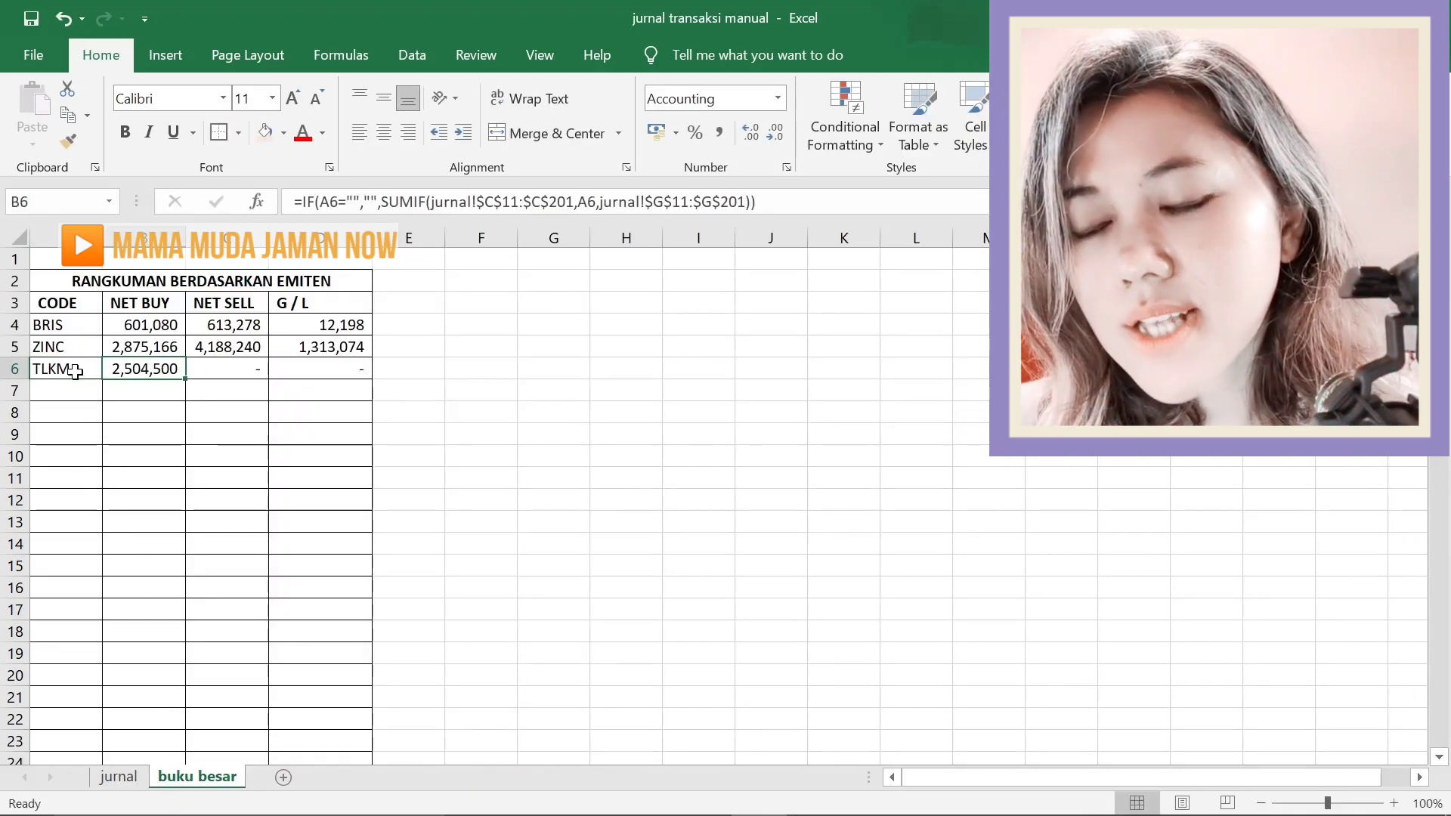
{"action": "key", "text": "Tab"}
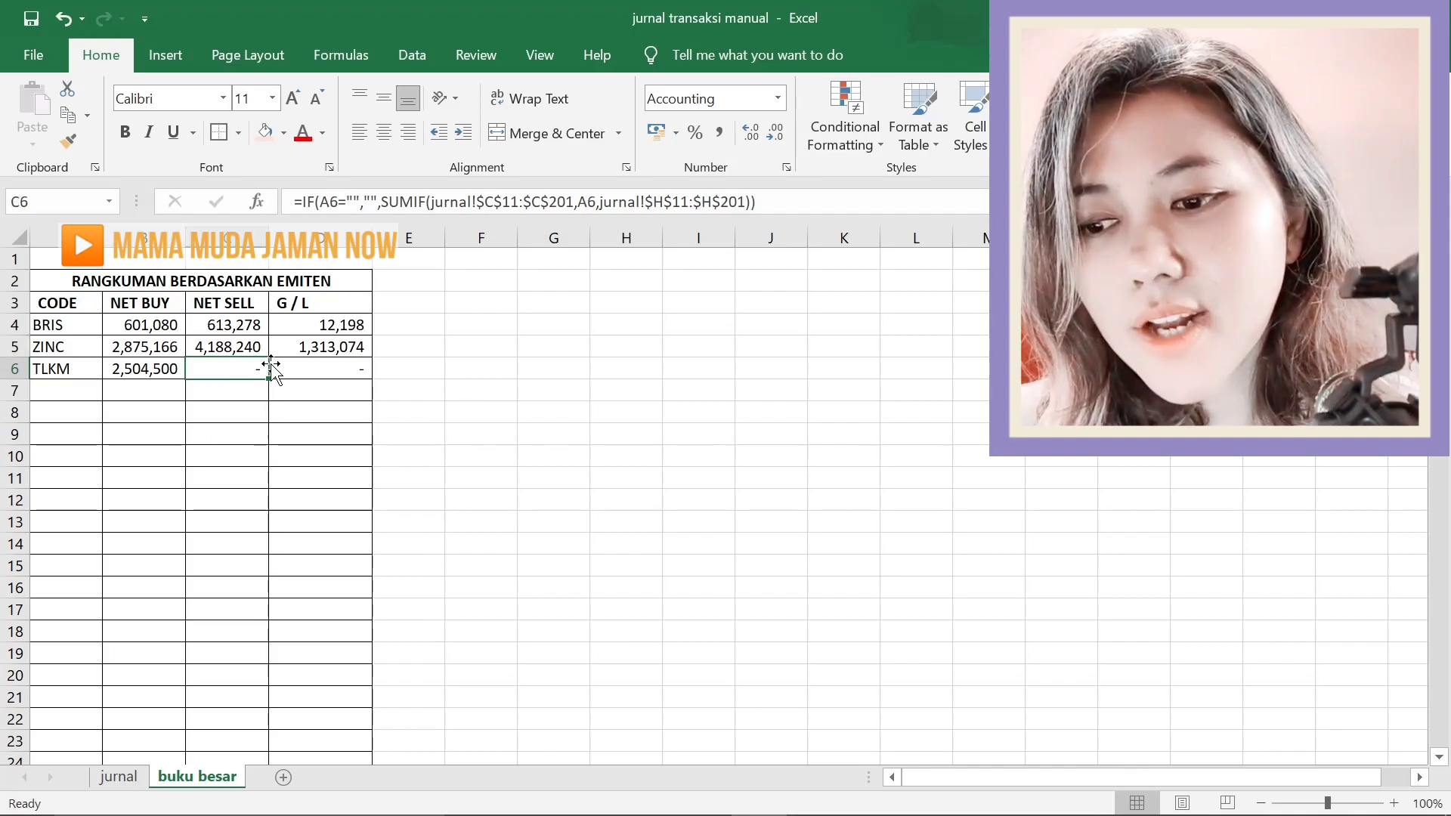
{"action": "left_click", "coordinate": [337, 371]}
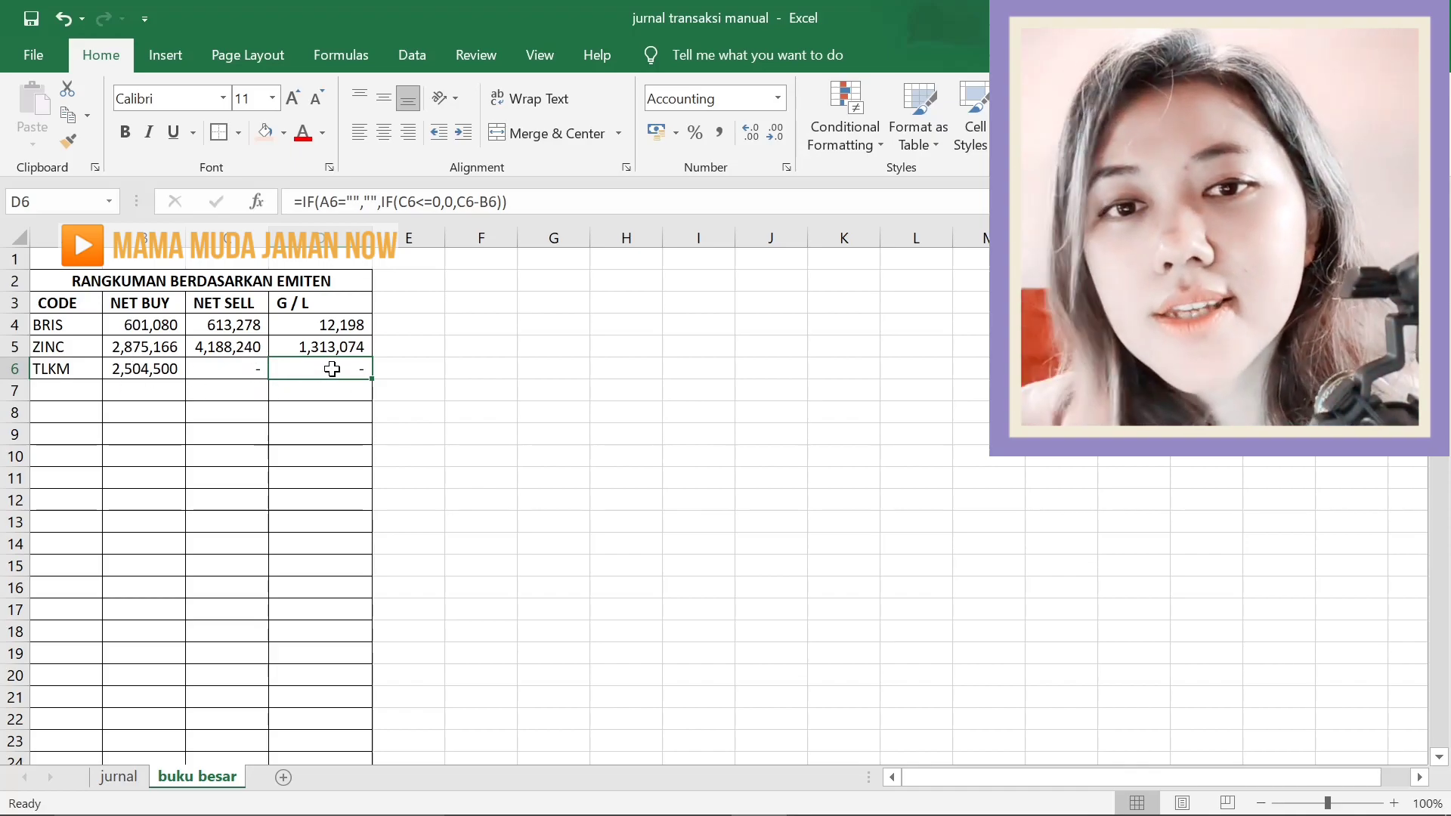
{"action": "left_click", "coordinate": [138, 779]}
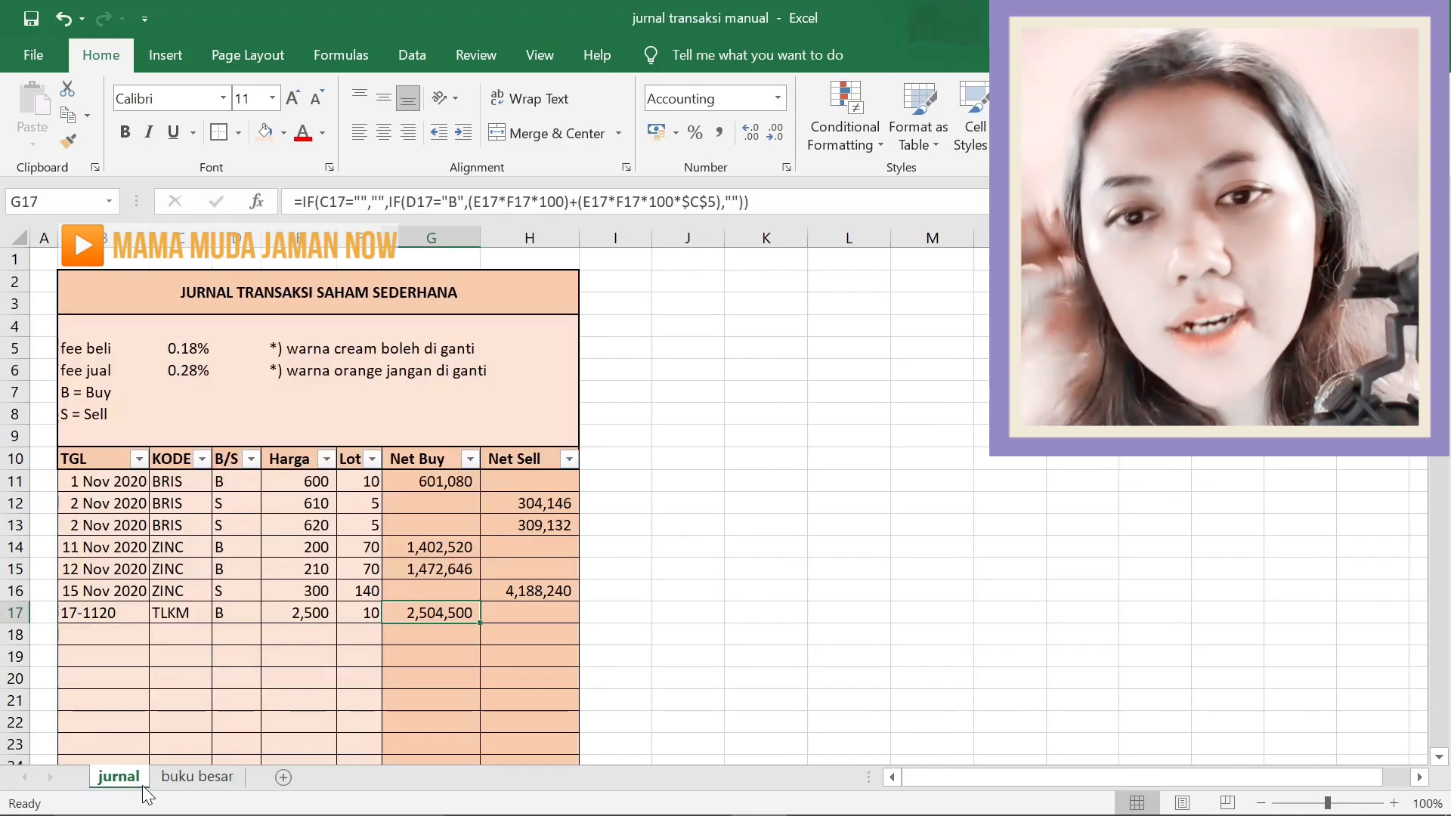
{"action": "left_click", "coordinate": [210, 780]}
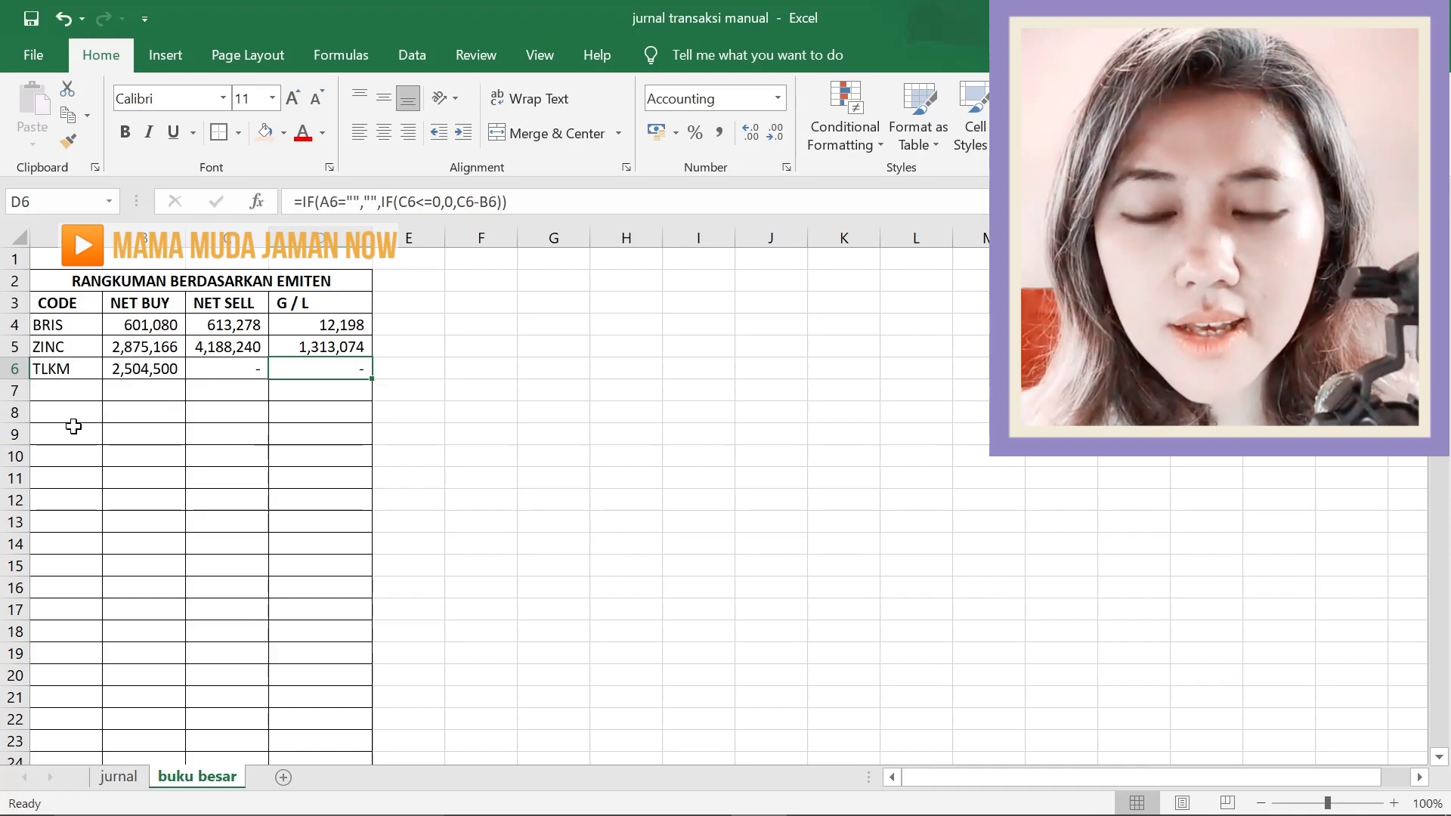
Start the eighth row of the jurnal sheet with the date 18-11-20.
{"action": "mouse_move", "coordinate": [149, 772]}
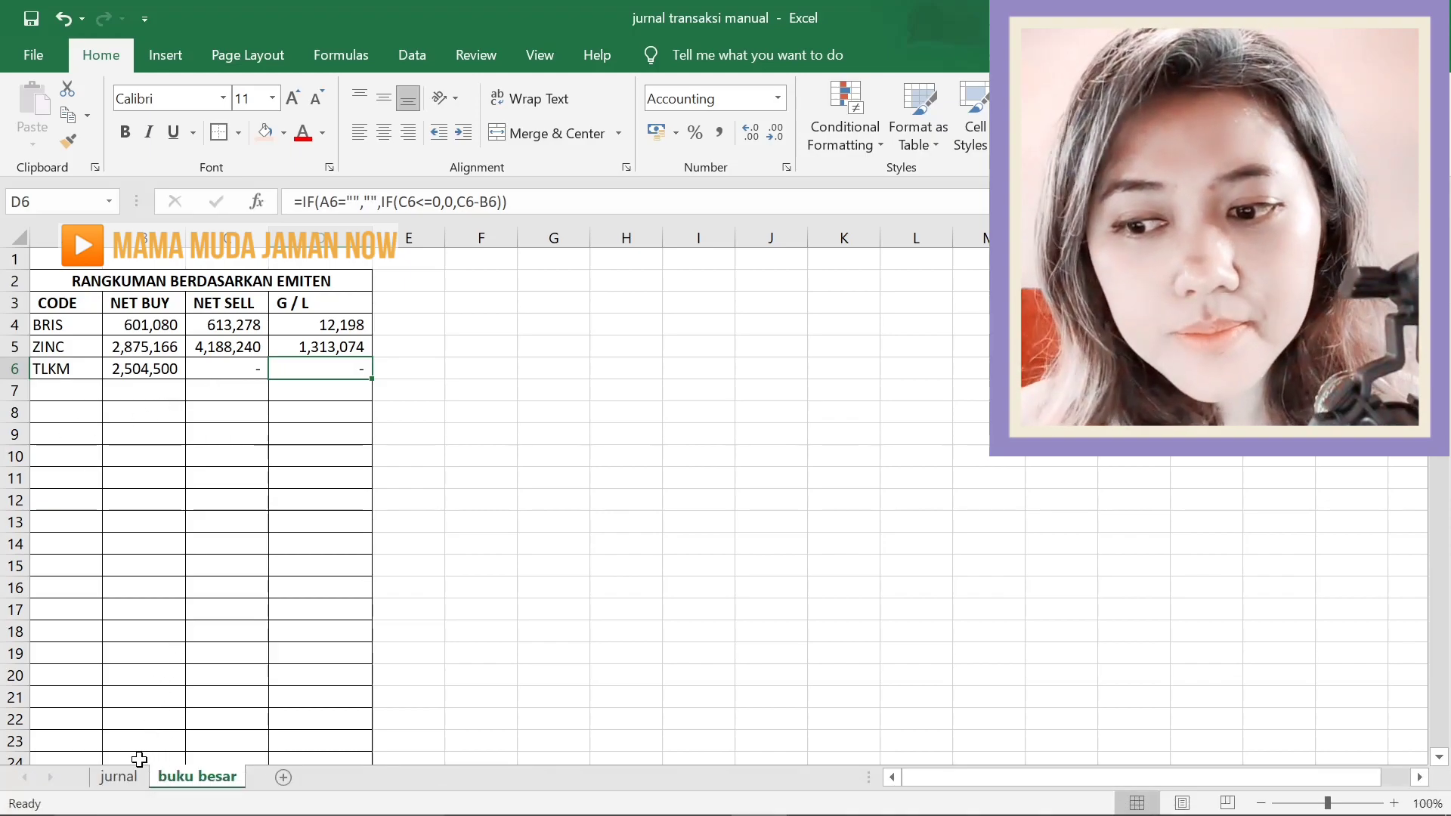
{"action": "left_click", "coordinate": [121, 777]}
{"action": "left_click", "coordinate": [116, 641]}
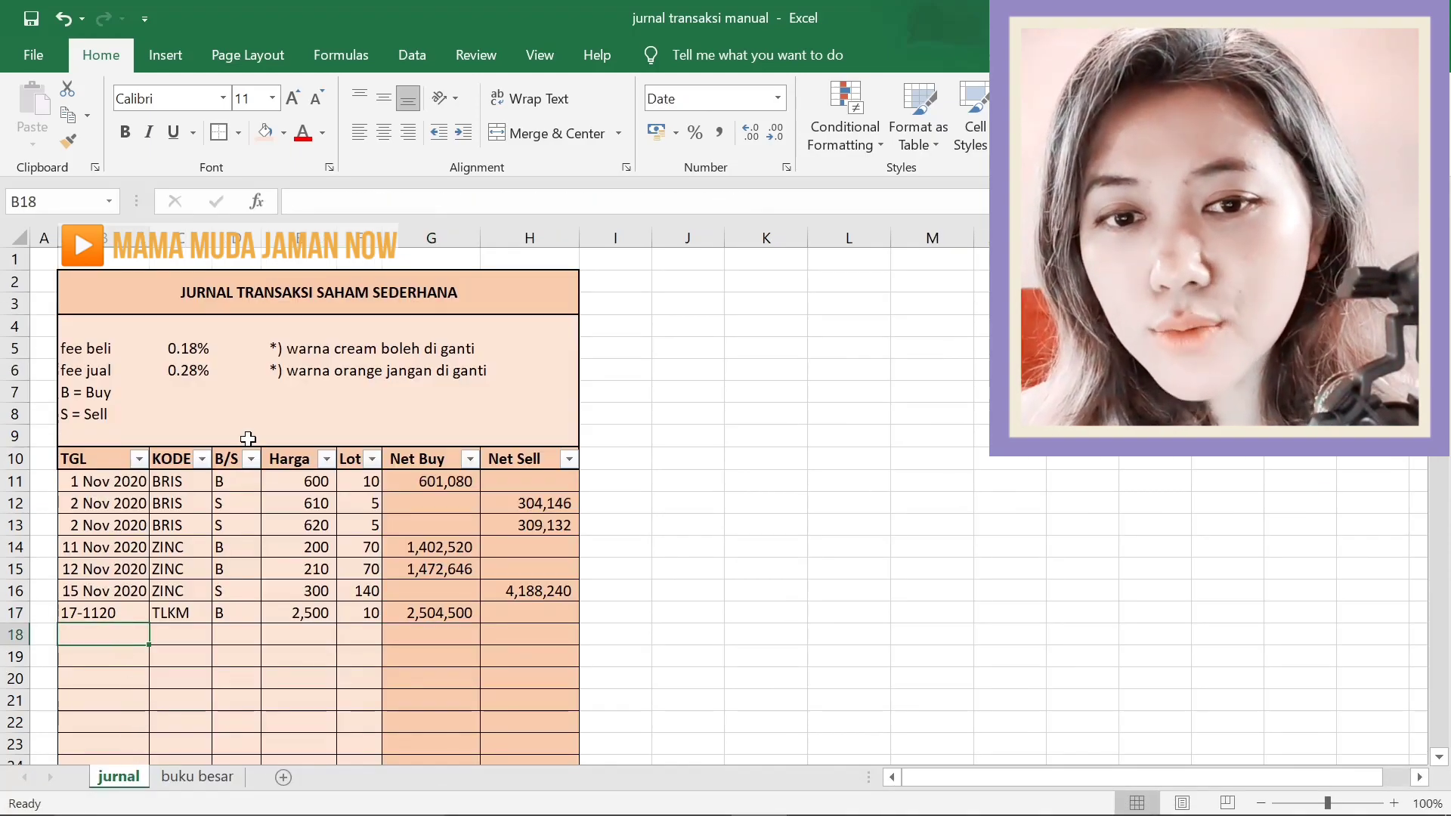
{"action": "type", "text": "18-11"}
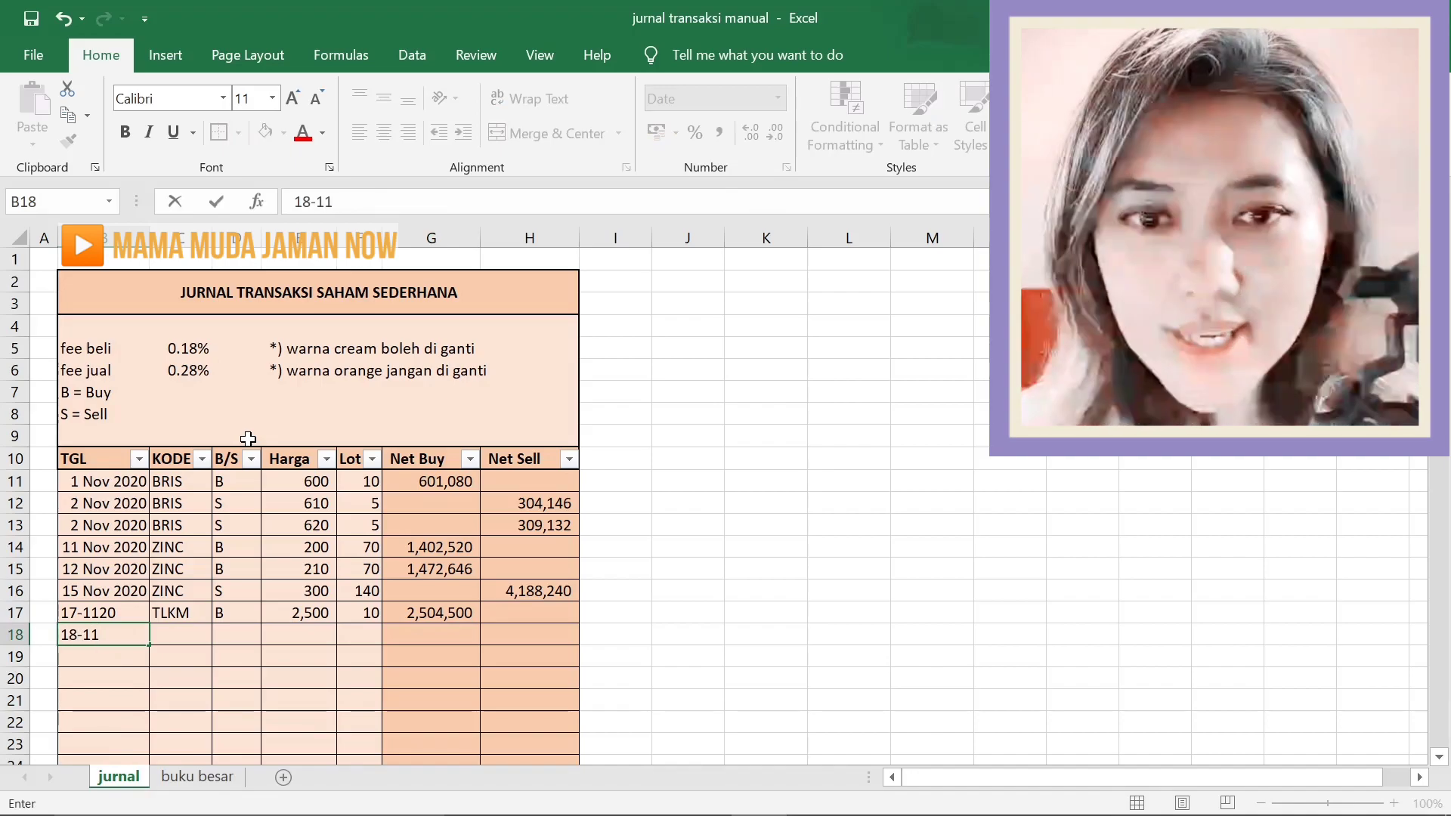
{"action": "type", "text": "-20"}
{"action": "key", "text": "Tab"}
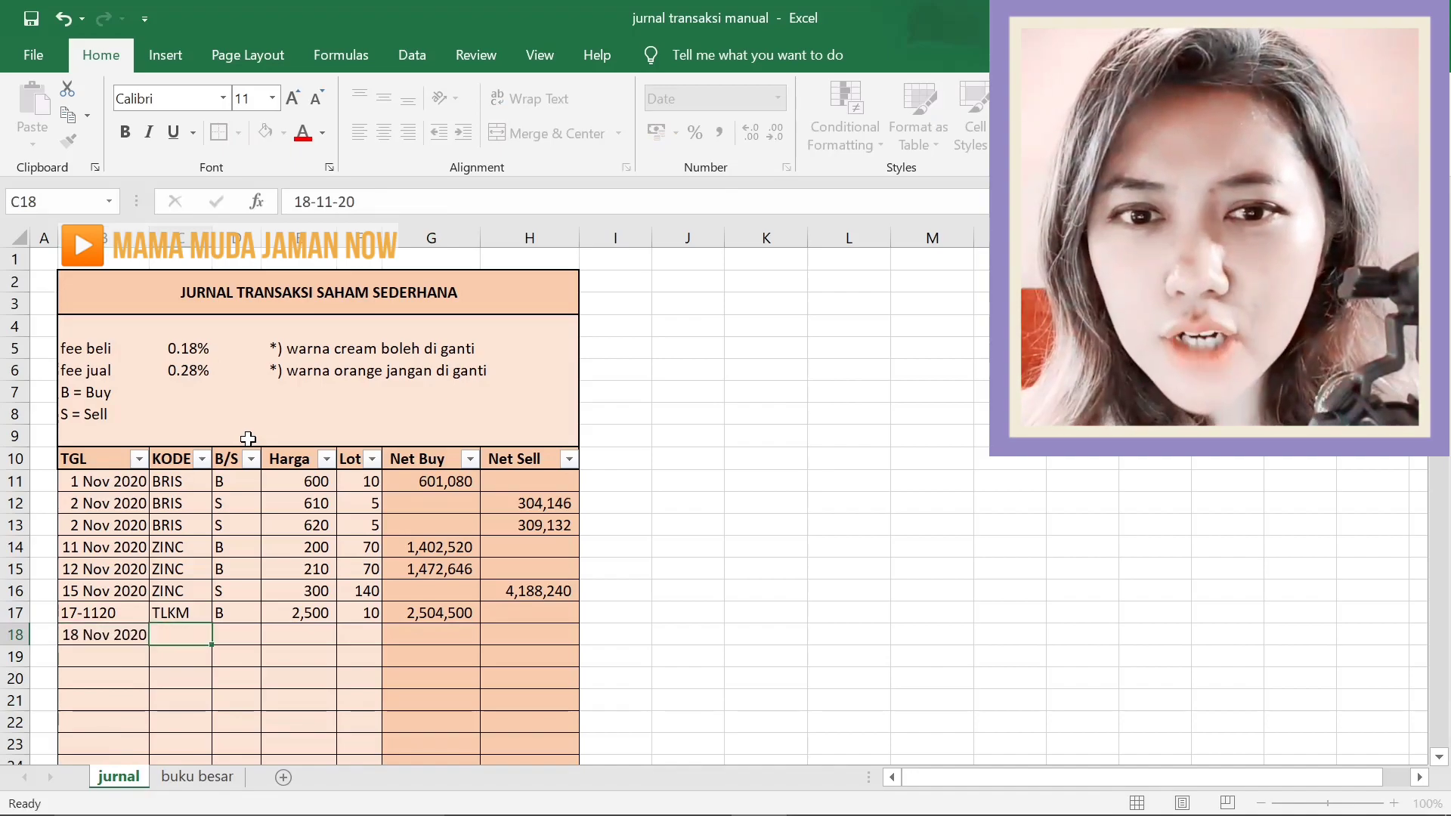
Correct the date of the TLKM journal row to 17-11-20.
{"action": "left_click", "coordinate": [103, 616]}
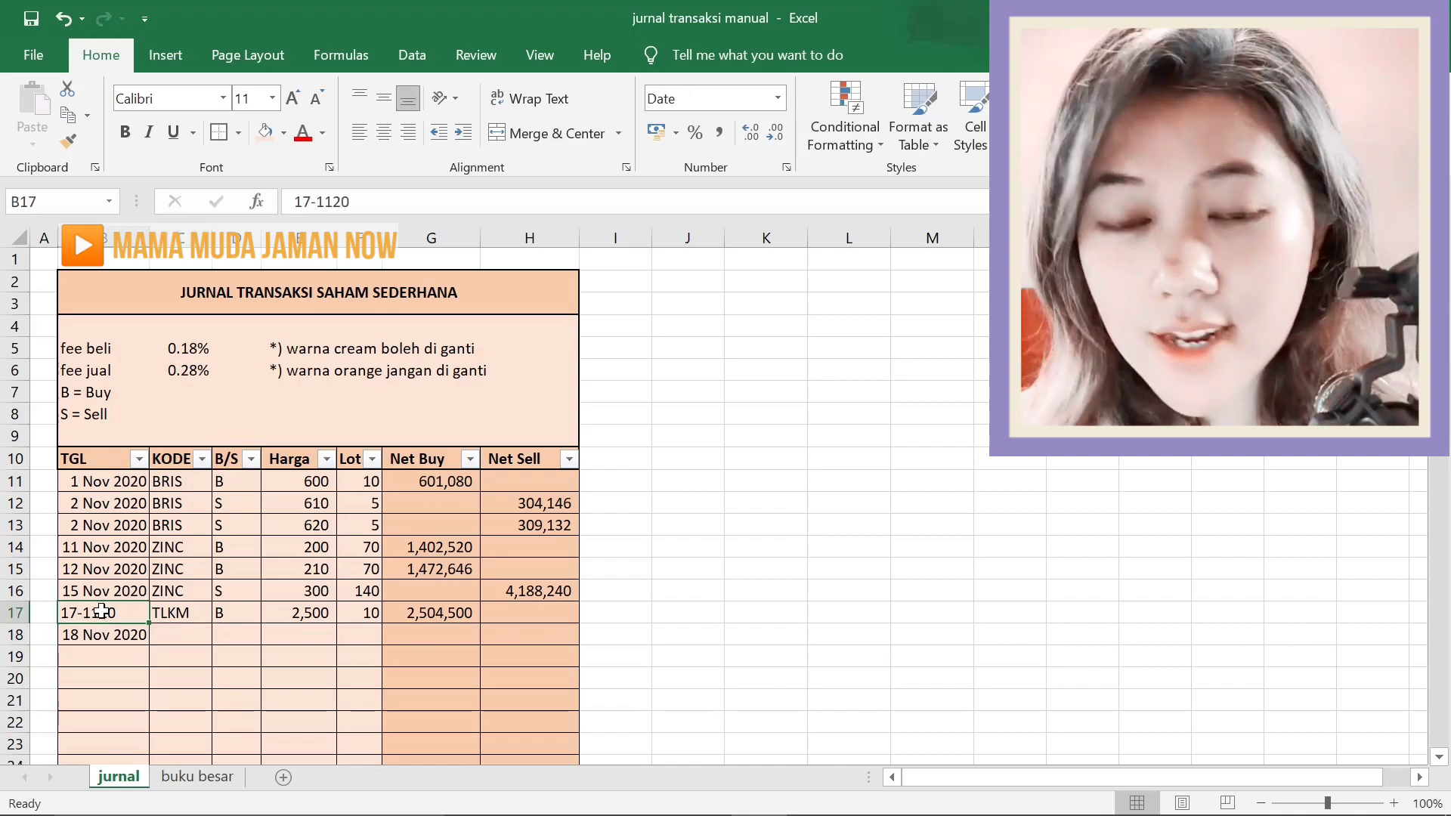
{"action": "double_click", "coordinate": [102, 612]}
{"action": "type", "text": "-"}
{"action": "key", "text": "Tab"}
Fill in the 18 Nov 2020 journal row as a BBNI buy (B) at a price of 3000 for 10 lots.
{"action": "left_click", "coordinate": [184, 635]}
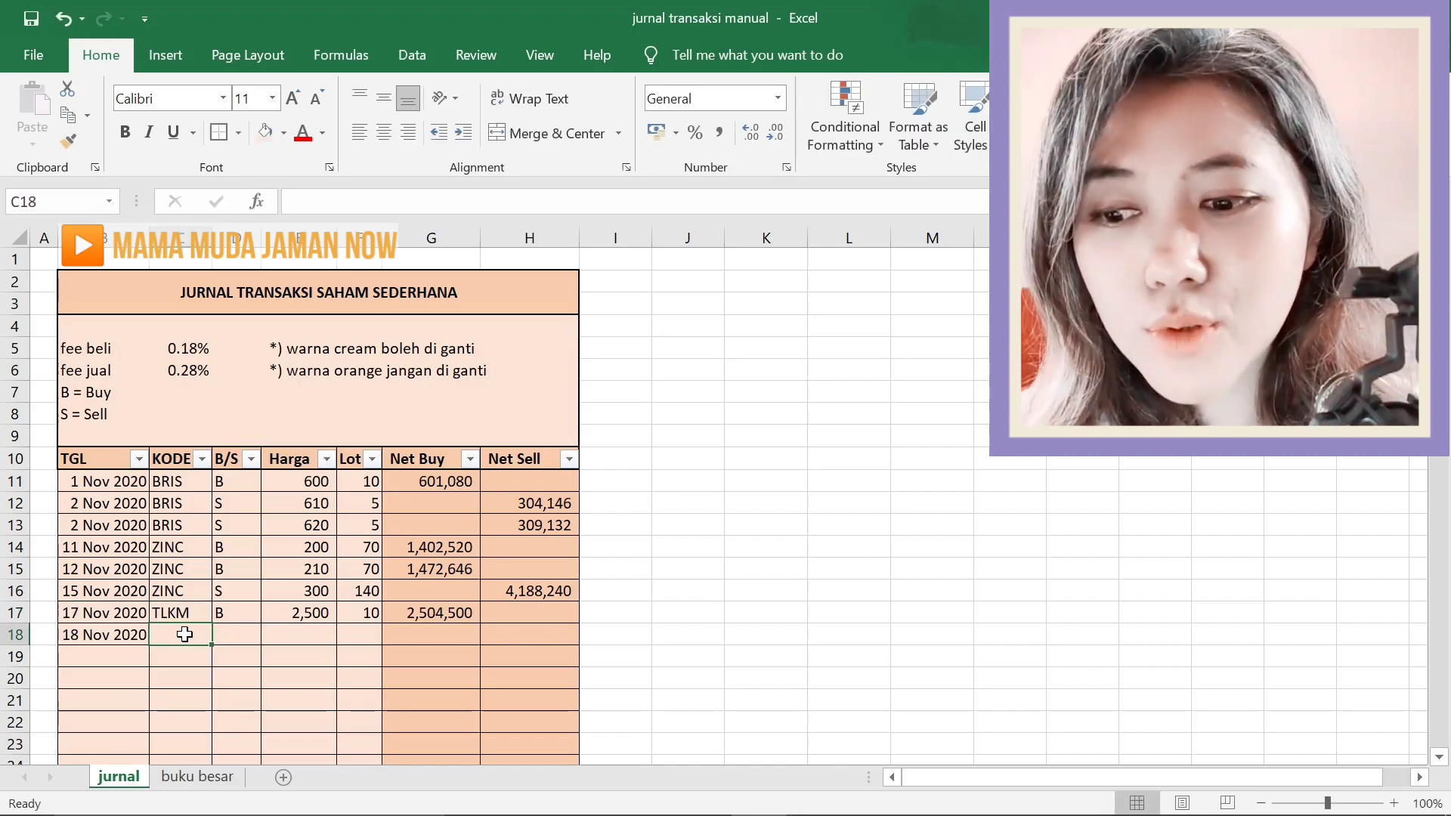
{"action": "type", "text": "BBNI"}
{"action": "key", "text": "Tab"}
{"action": "type", "text": "B"}
{"action": "key", "text": "Tab"}
{"action": "type", "text": "3000"}
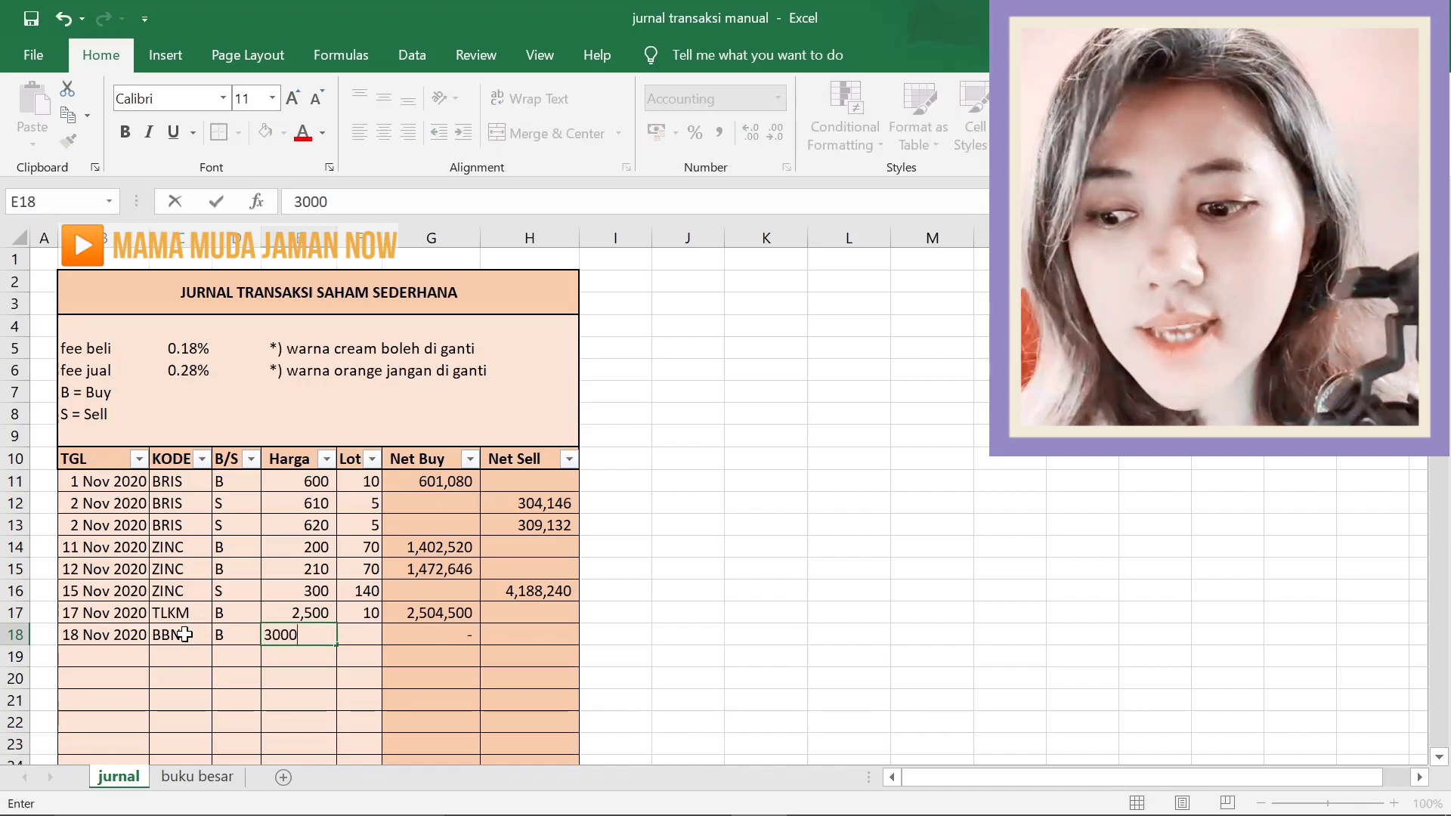
{"action": "key", "text": "Tab"}
{"action": "type", "text": "10"}
{"action": "key", "text": "Tab"}
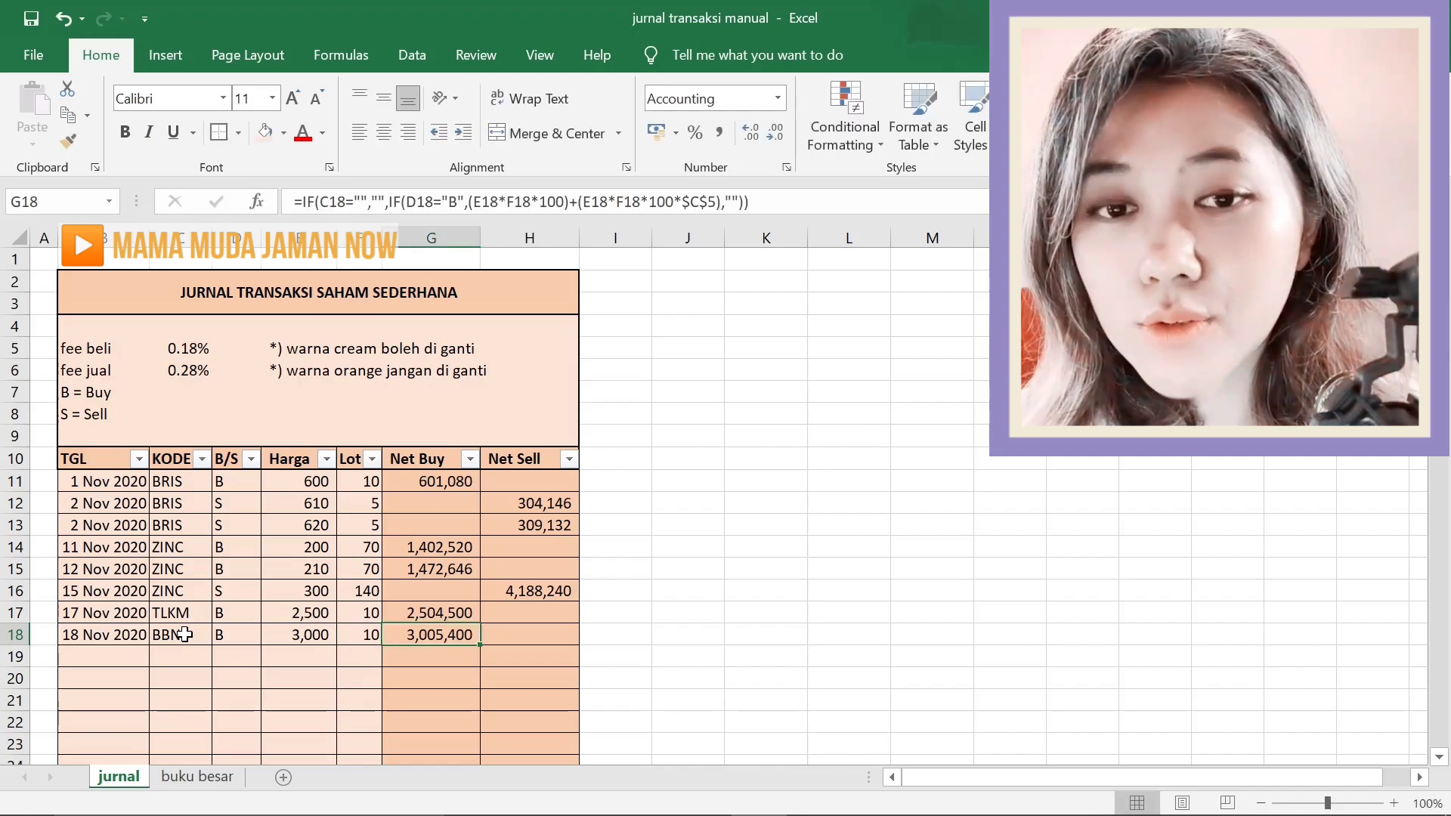
Add the stock code BBNI below TLKM in the buku besar summary.
{"action": "left_click", "coordinate": [201, 785]}
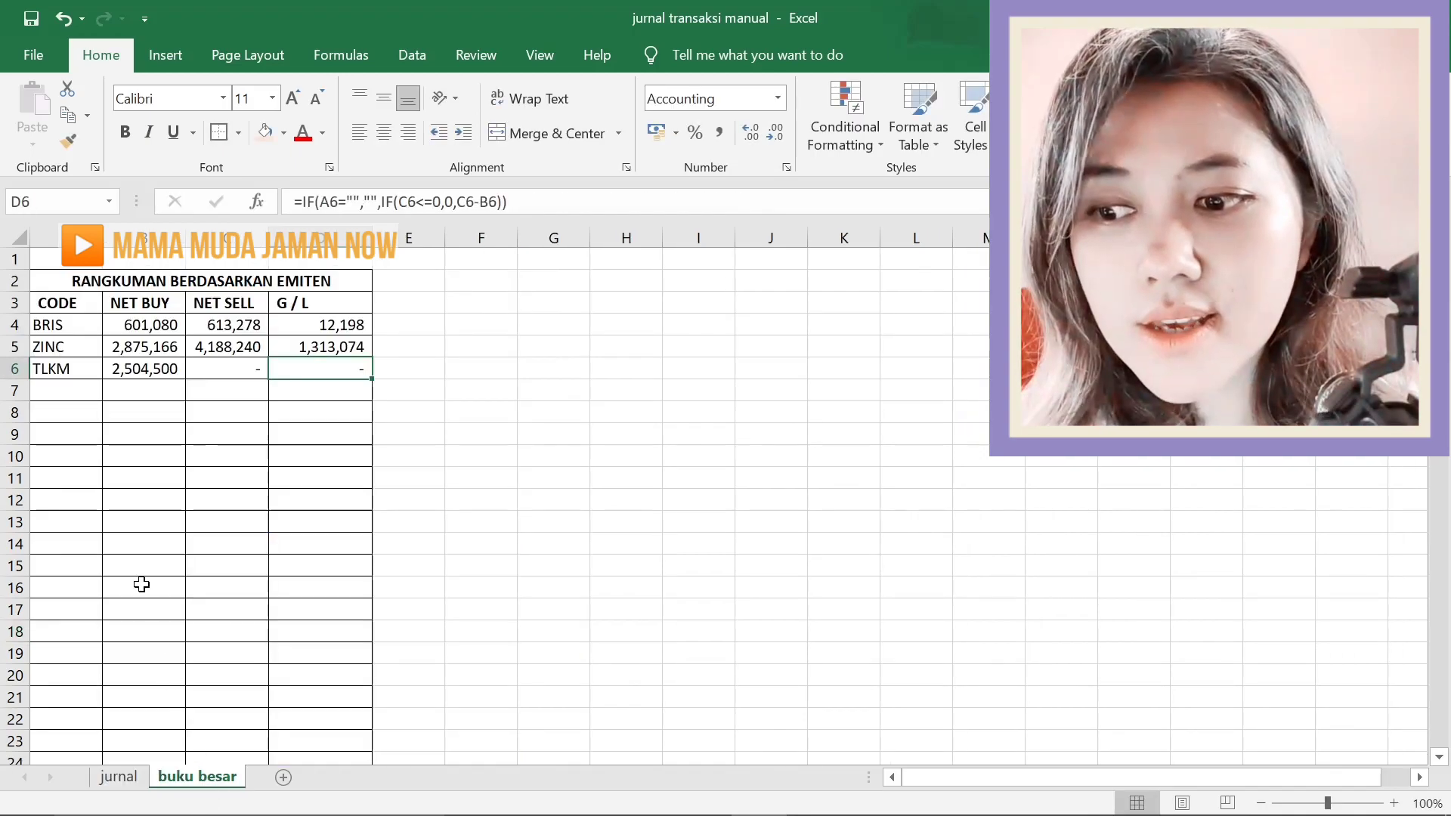
{"action": "left_click", "coordinate": [48, 392]}
{"action": "type", "text": "BBNI"}
{"action": "key", "text": "Tab"}
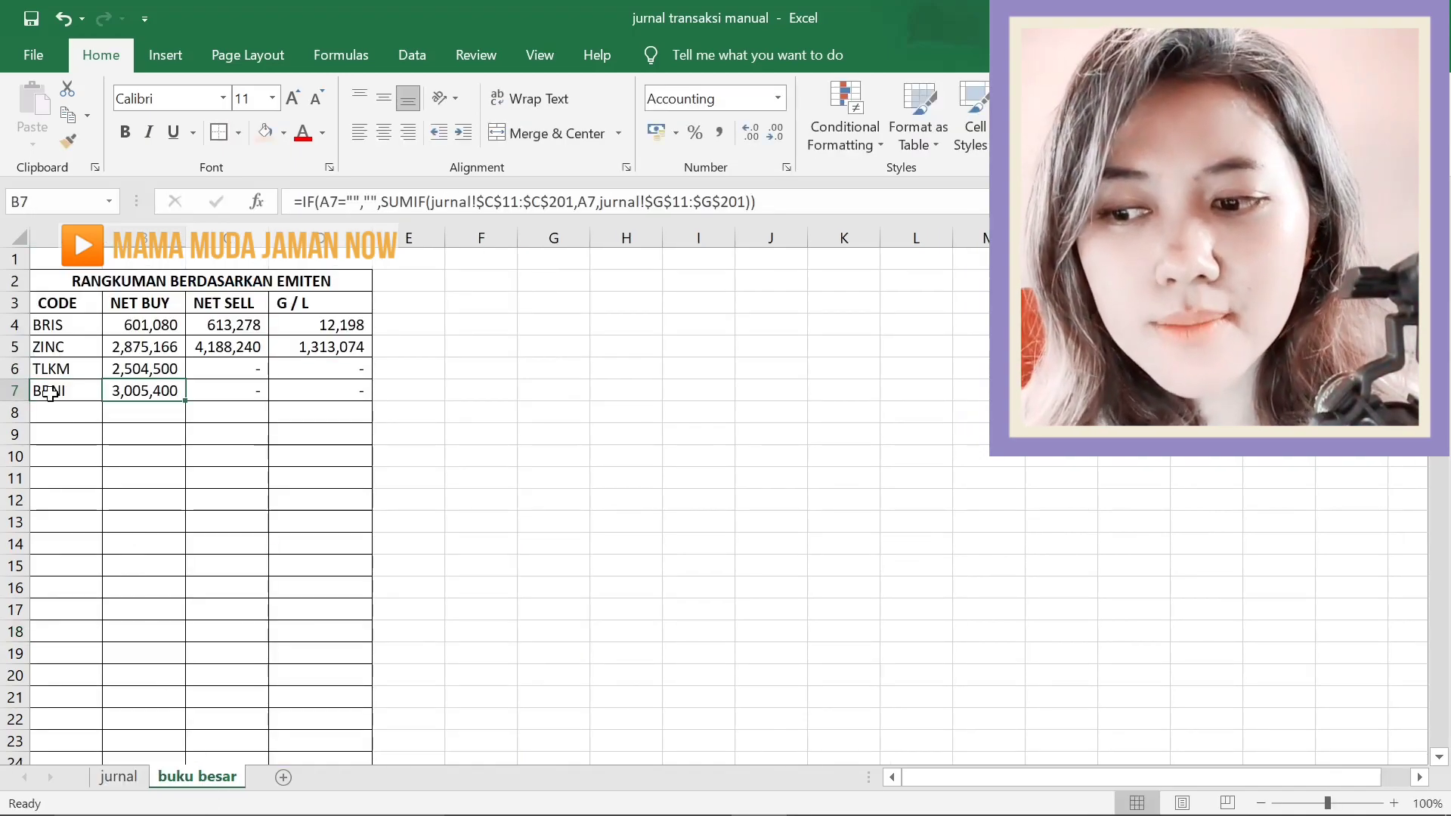
{"action": "left_click", "coordinate": [64, 412]}
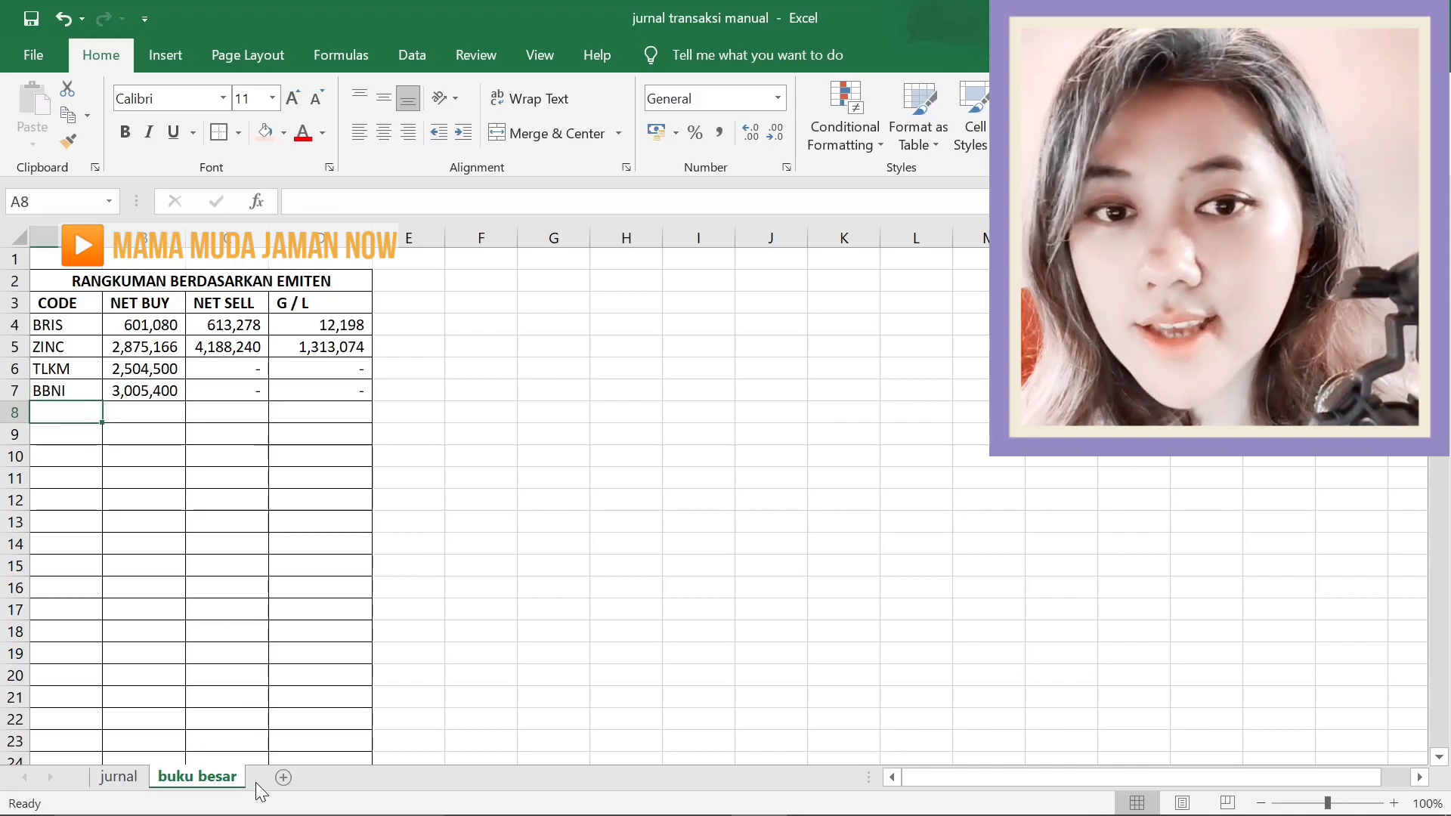
Start the next empty row of the jurnal sheet, below BBNI, with the date 20-11-20.
{"action": "left_click", "coordinate": [136, 773]}
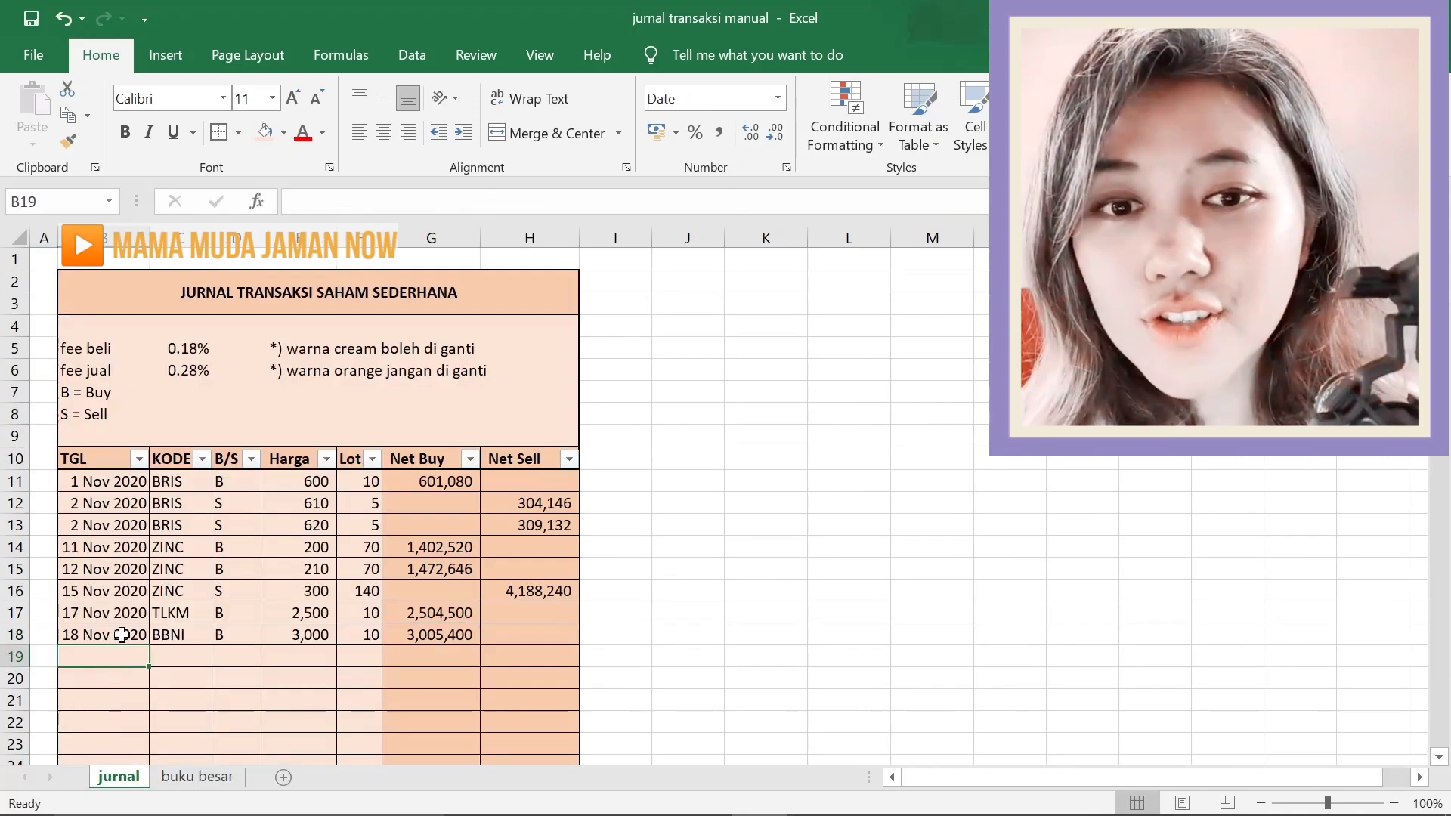
{"action": "type", "text": "201"}
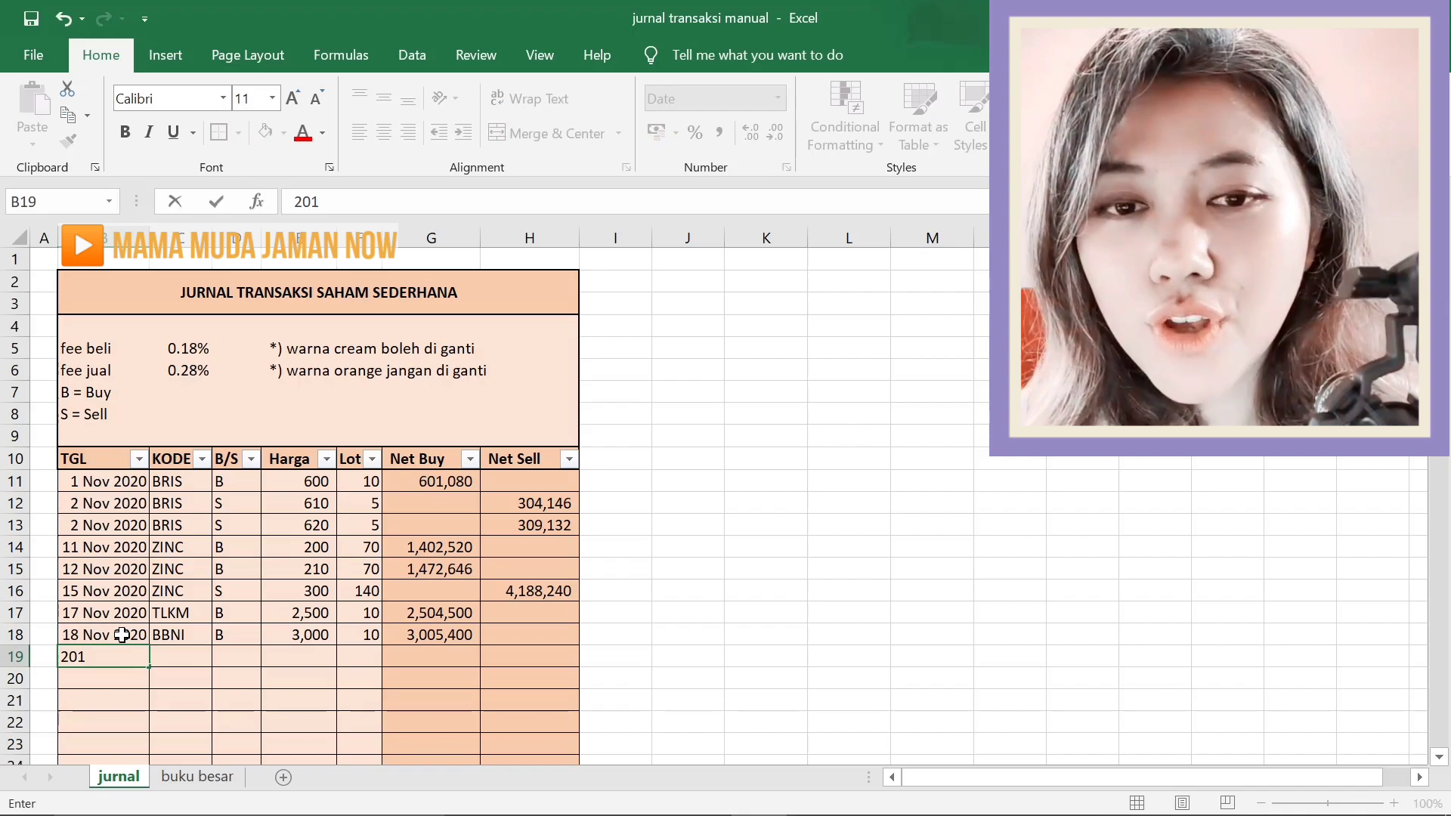
{"action": "key", "text": "BackSpace"}
{"action": "type", "text": "-11-20"}
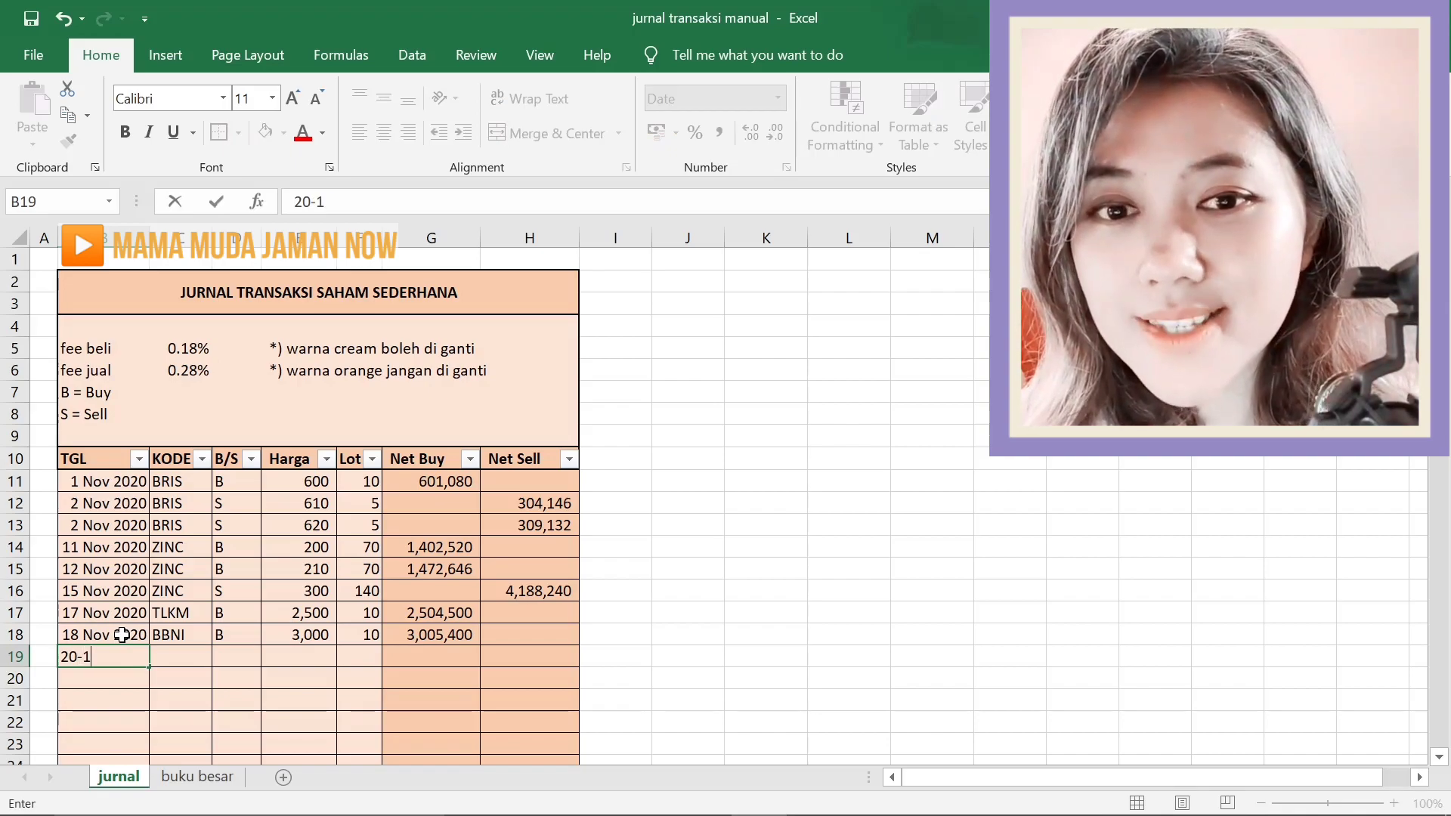
{"action": "key", "text": "Tab"}
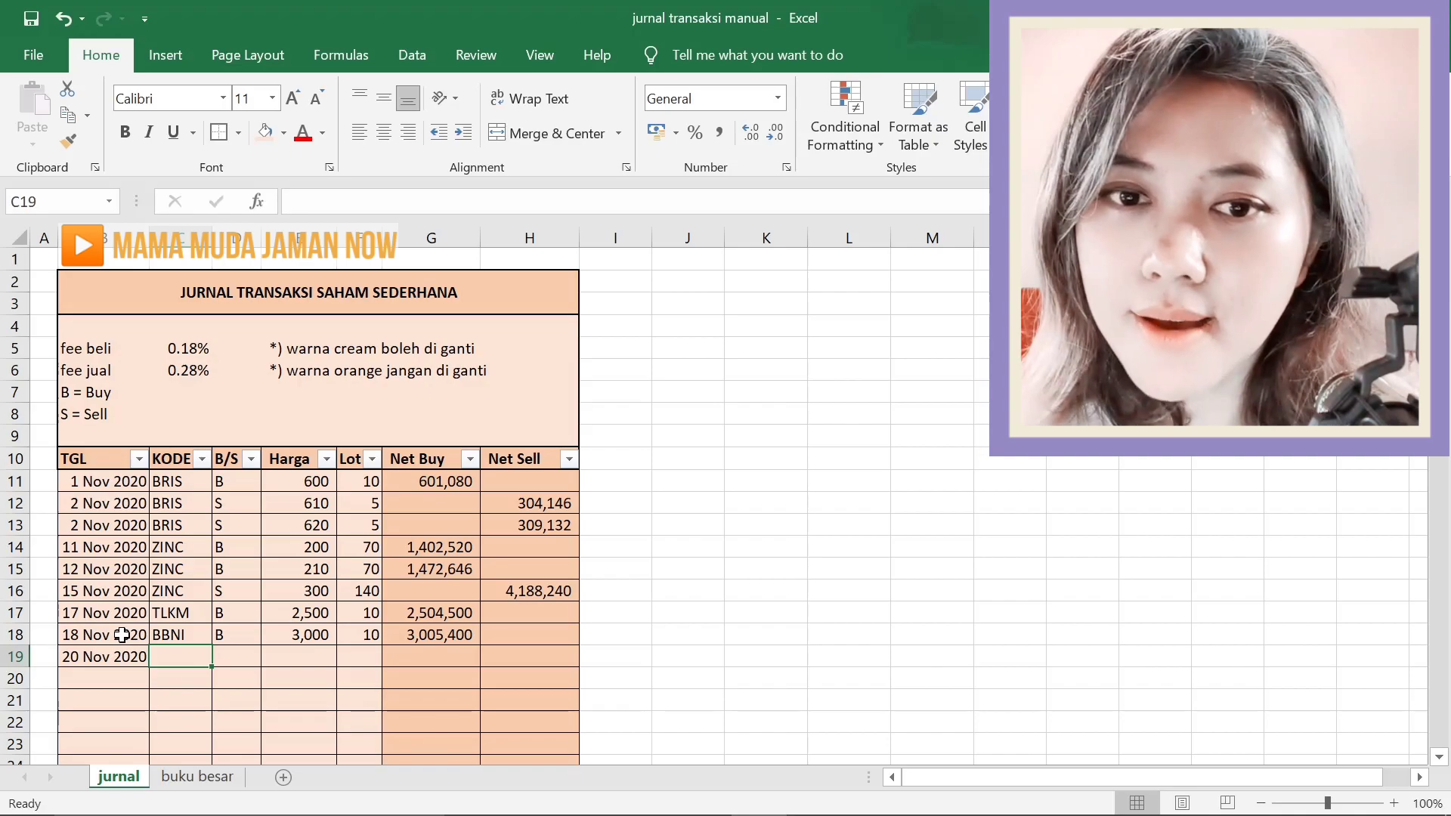
Fill in the 20 Nov 2020 journal row as an ANTM buy (B) at a price of 1000 for 10 lots.
{"action": "type", "text": "ANTM"}
{"action": "key", "text": "Tab"}
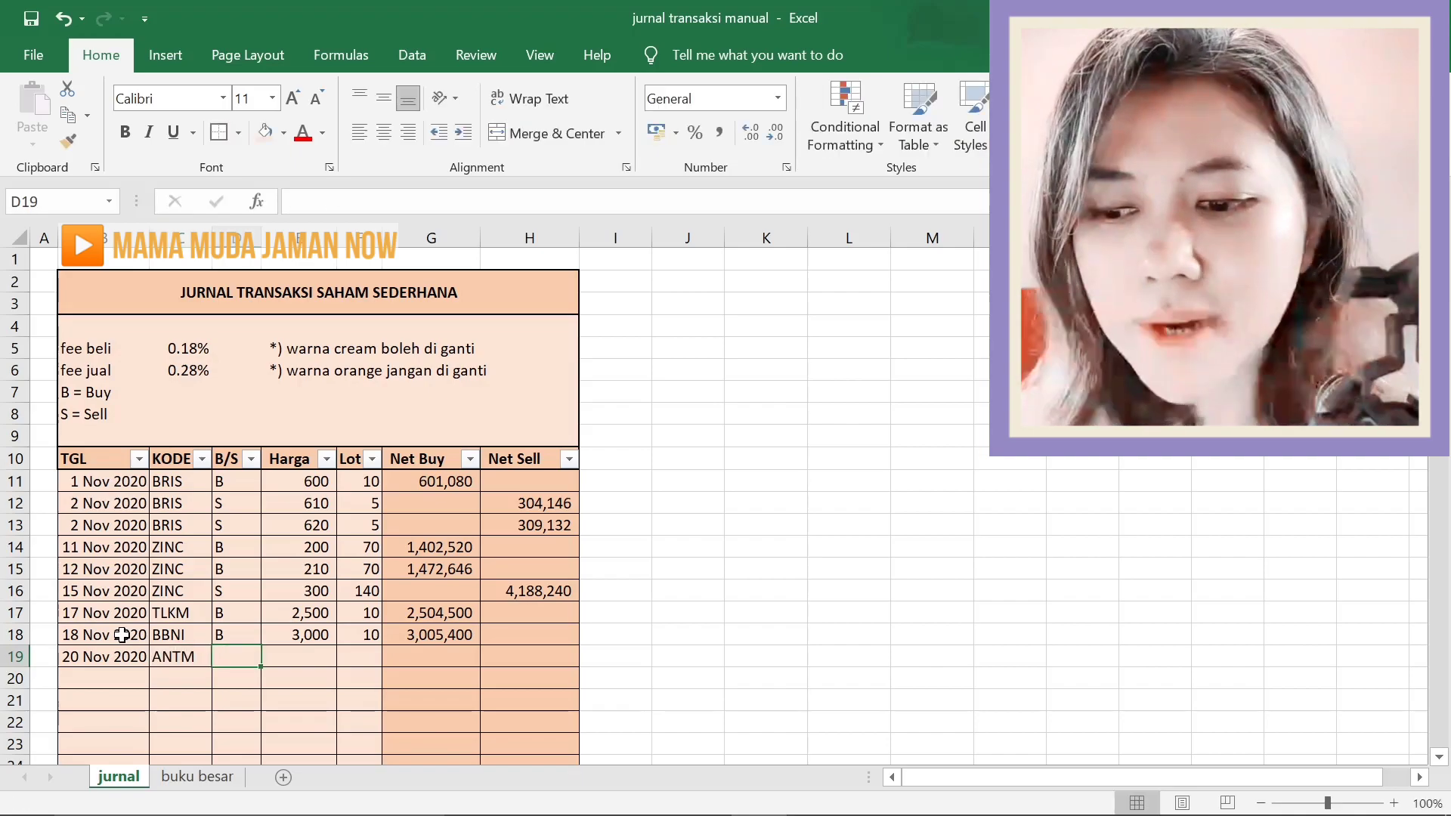
{"action": "type", "text": "B"}
{"action": "key", "text": "Tab"}
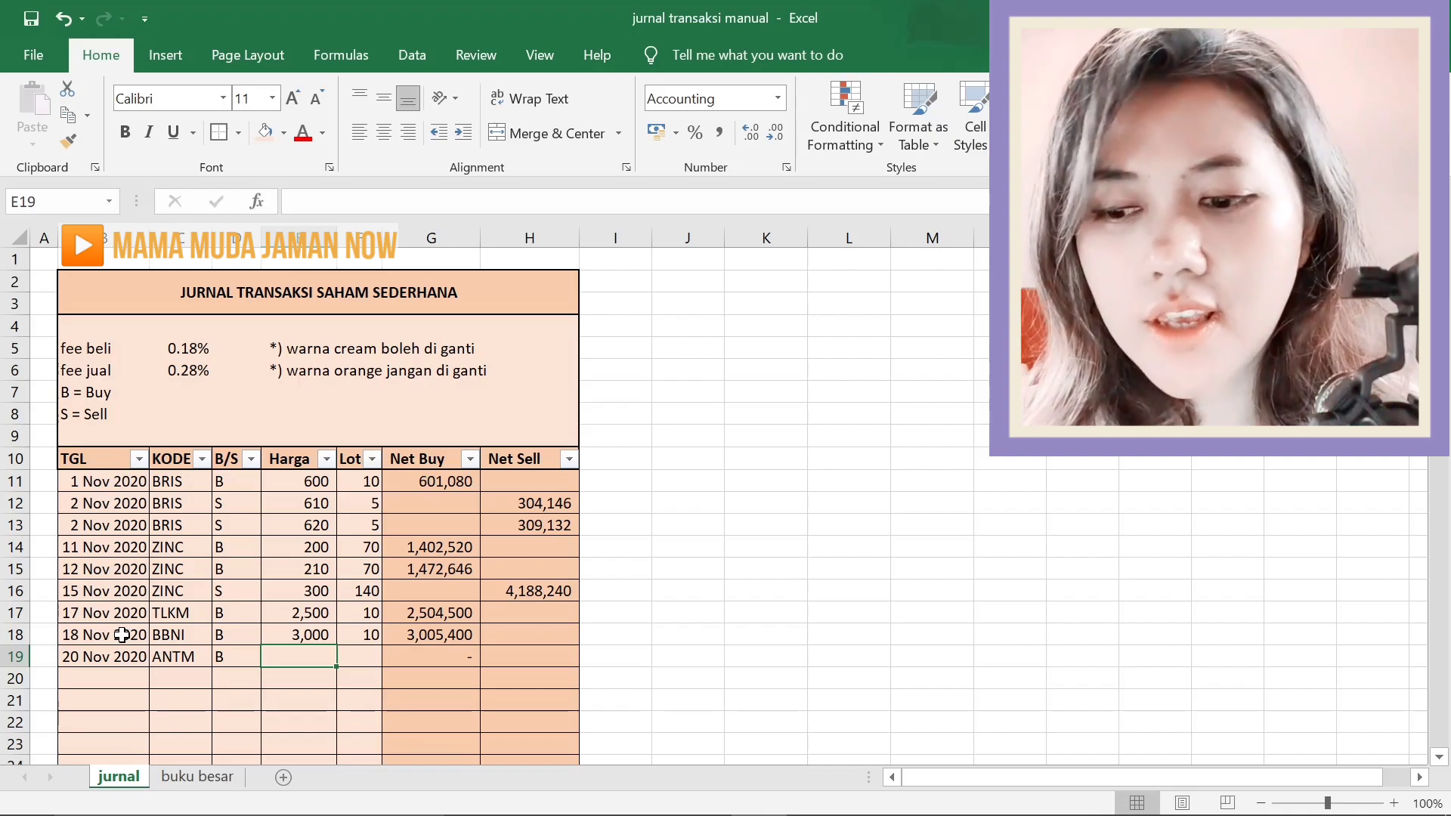
{"action": "type", "text": "1000"}
{"action": "key", "text": "Tab"}
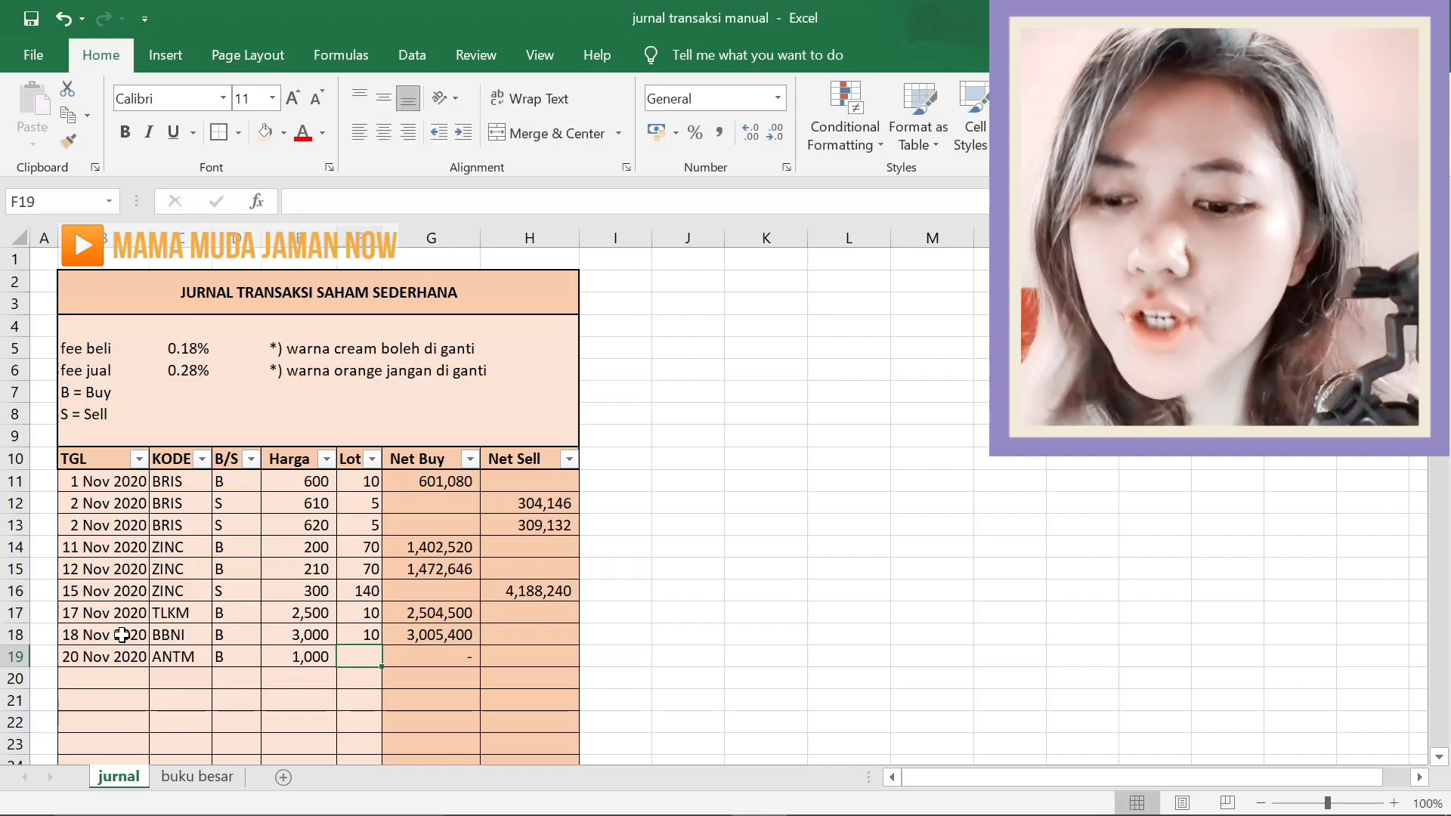
{"action": "type", "text": "10"}
{"action": "key", "text": "Tab"}
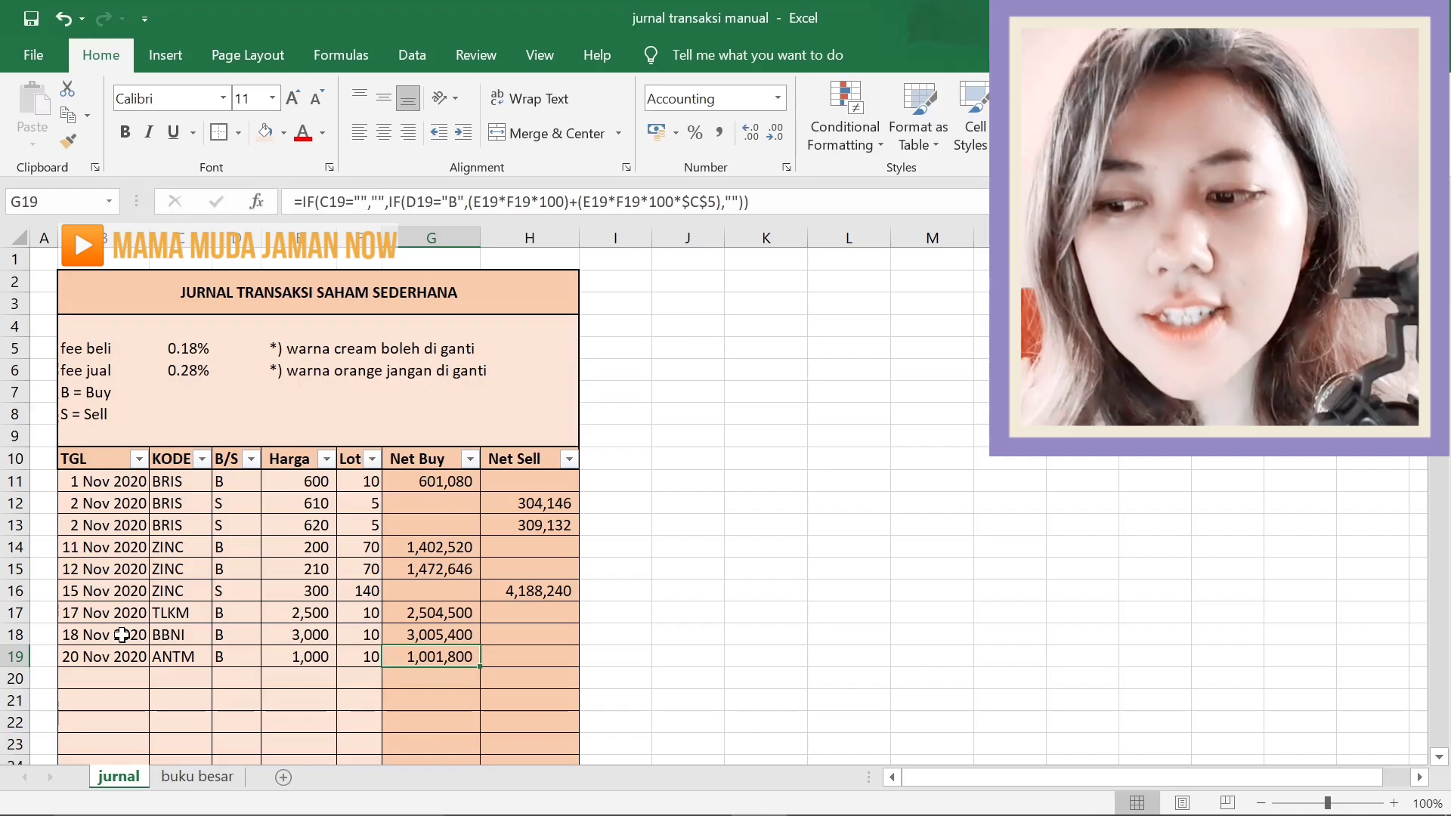
Add the stock code ANTM below BBNI in the buku besar summary.
{"action": "left_click", "coordinate": [198, 777]}
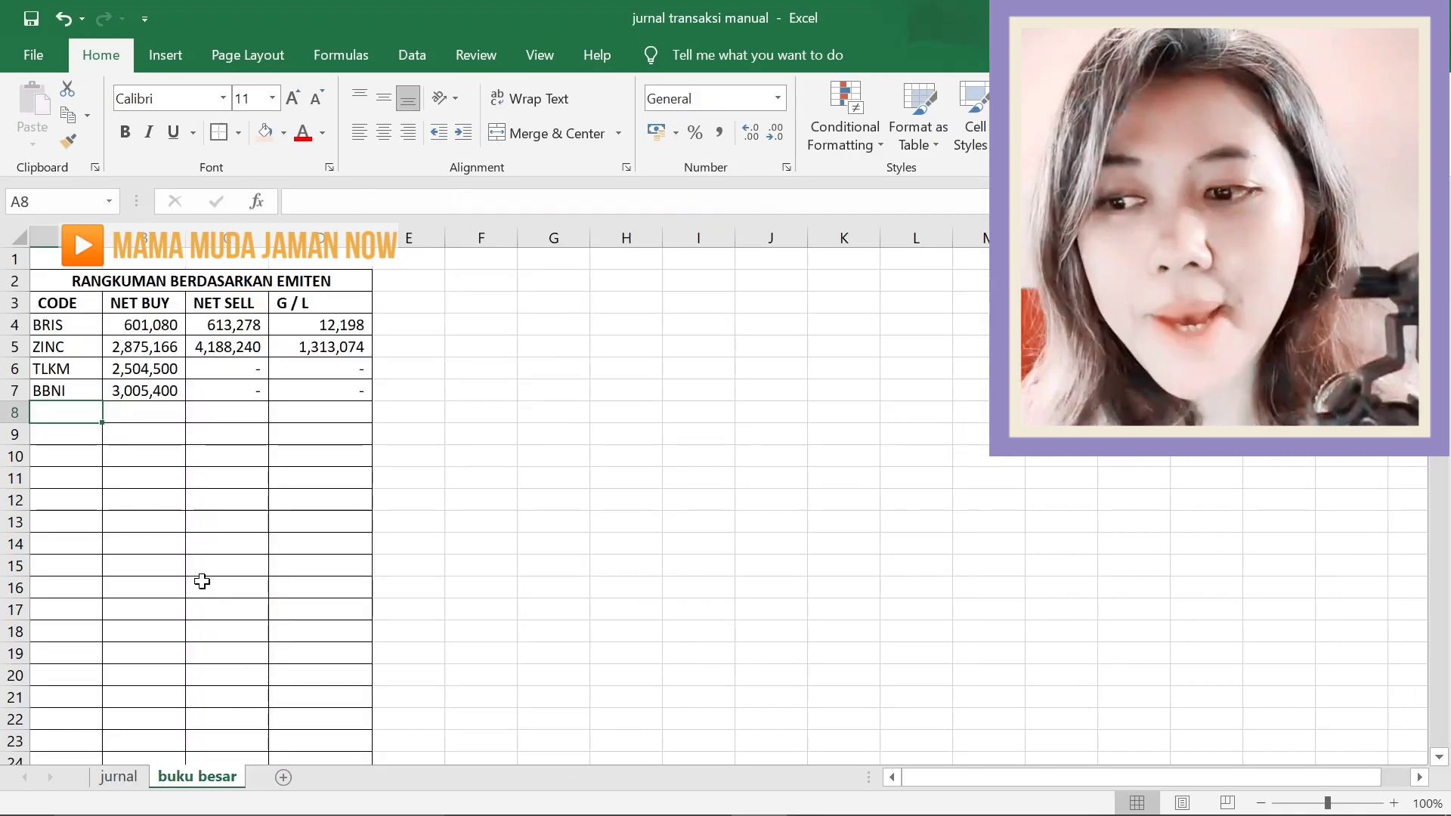
{"action": "type", "text": "ANTM"}
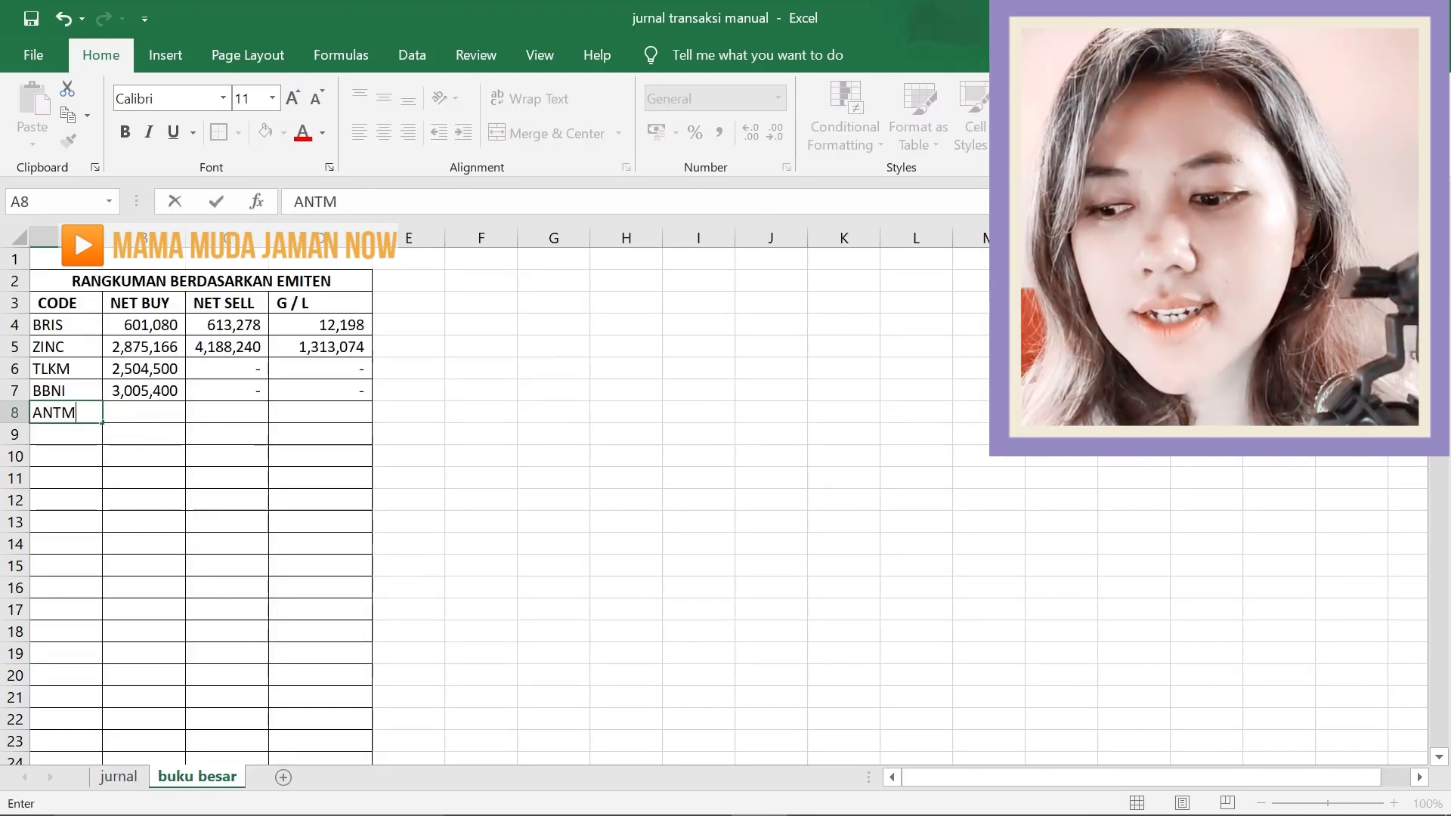
{"action": "key", "text": "Tab"}
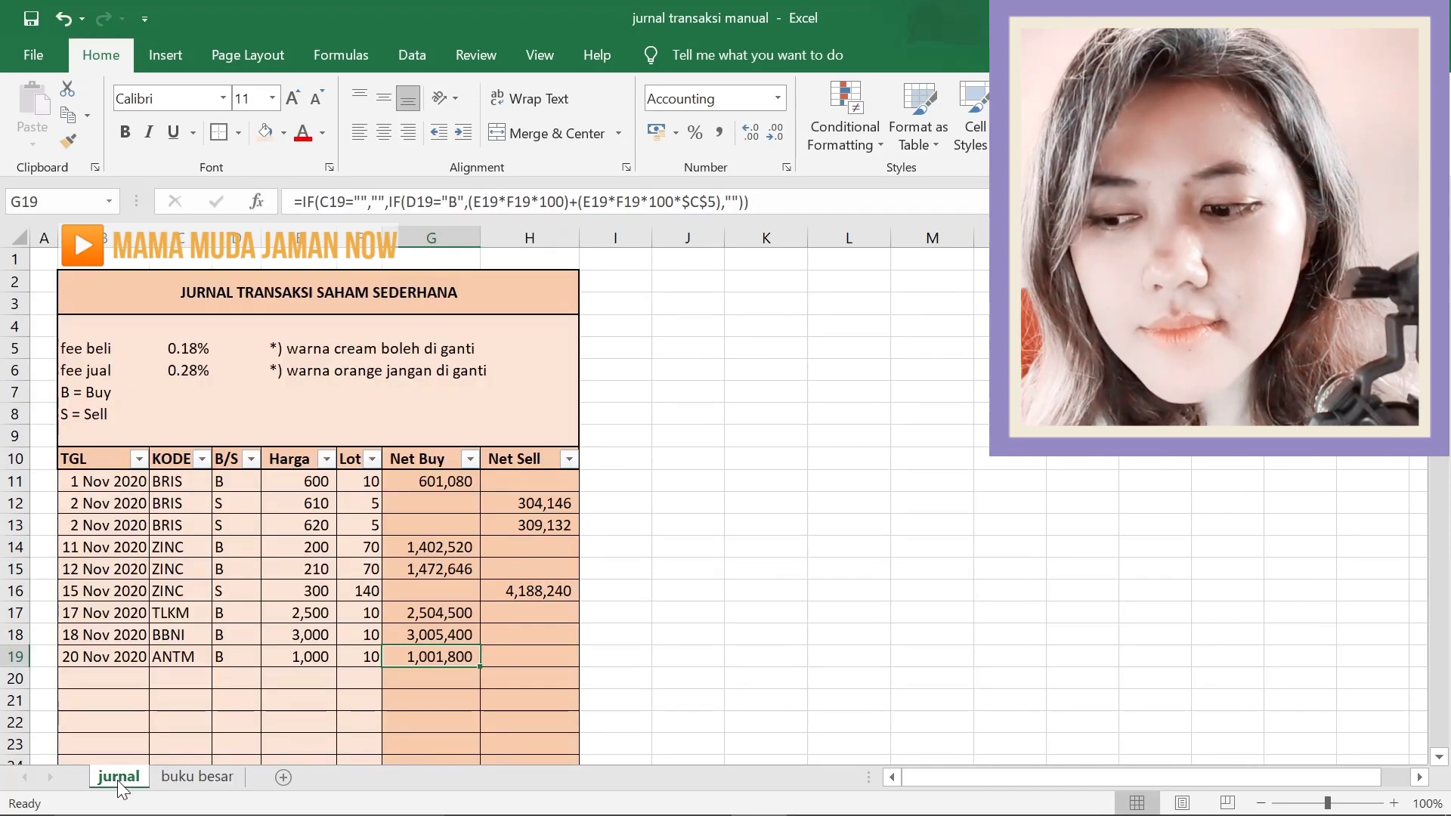
Start the jurnal row below ANTM with the date 2-12-20.
{"action": "left_click", "coordinate": [119, 776]}
{"action": "left_click", "coordinate": [112, 679]}
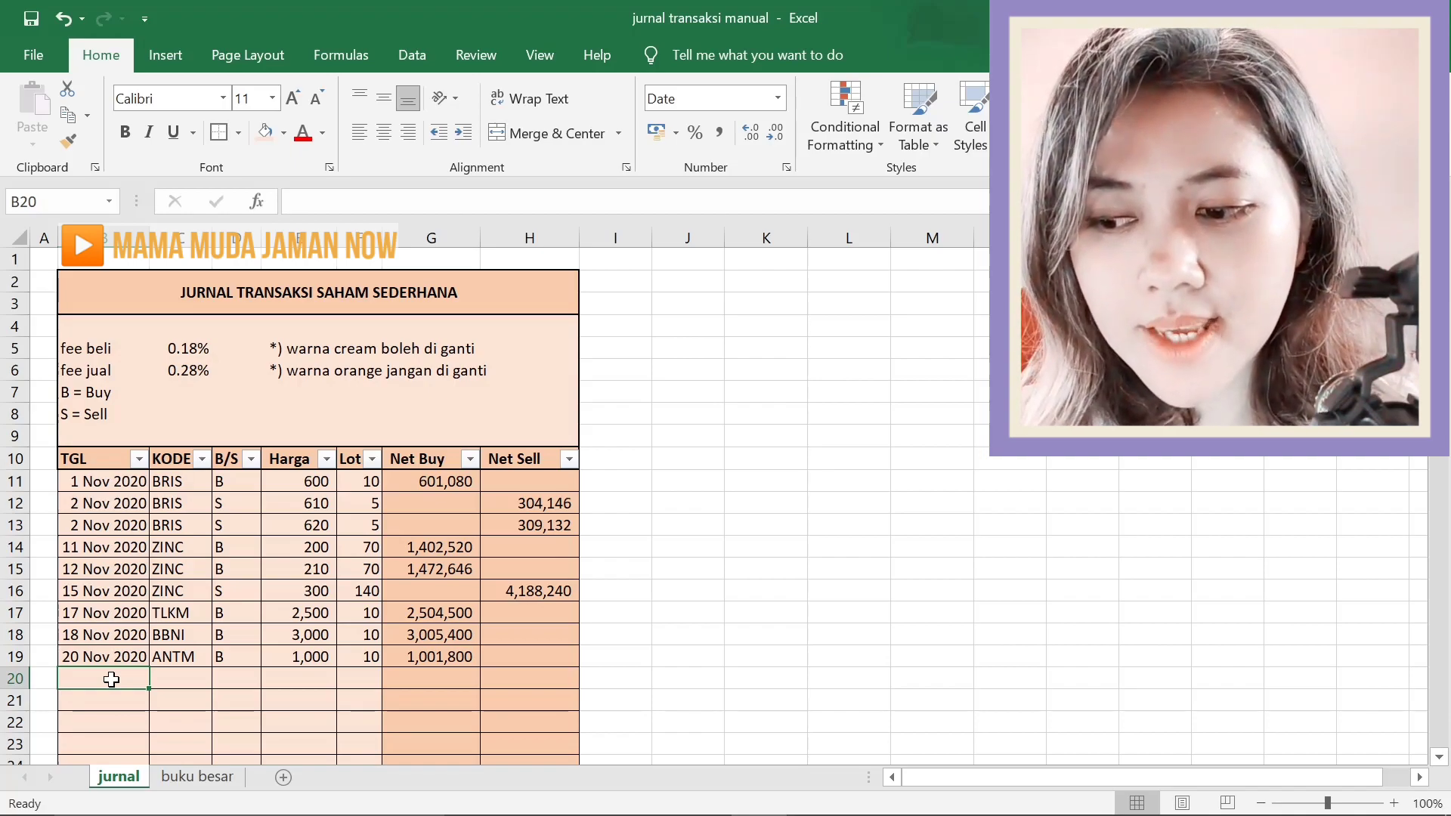
{"action": "type", "text": "2-"}
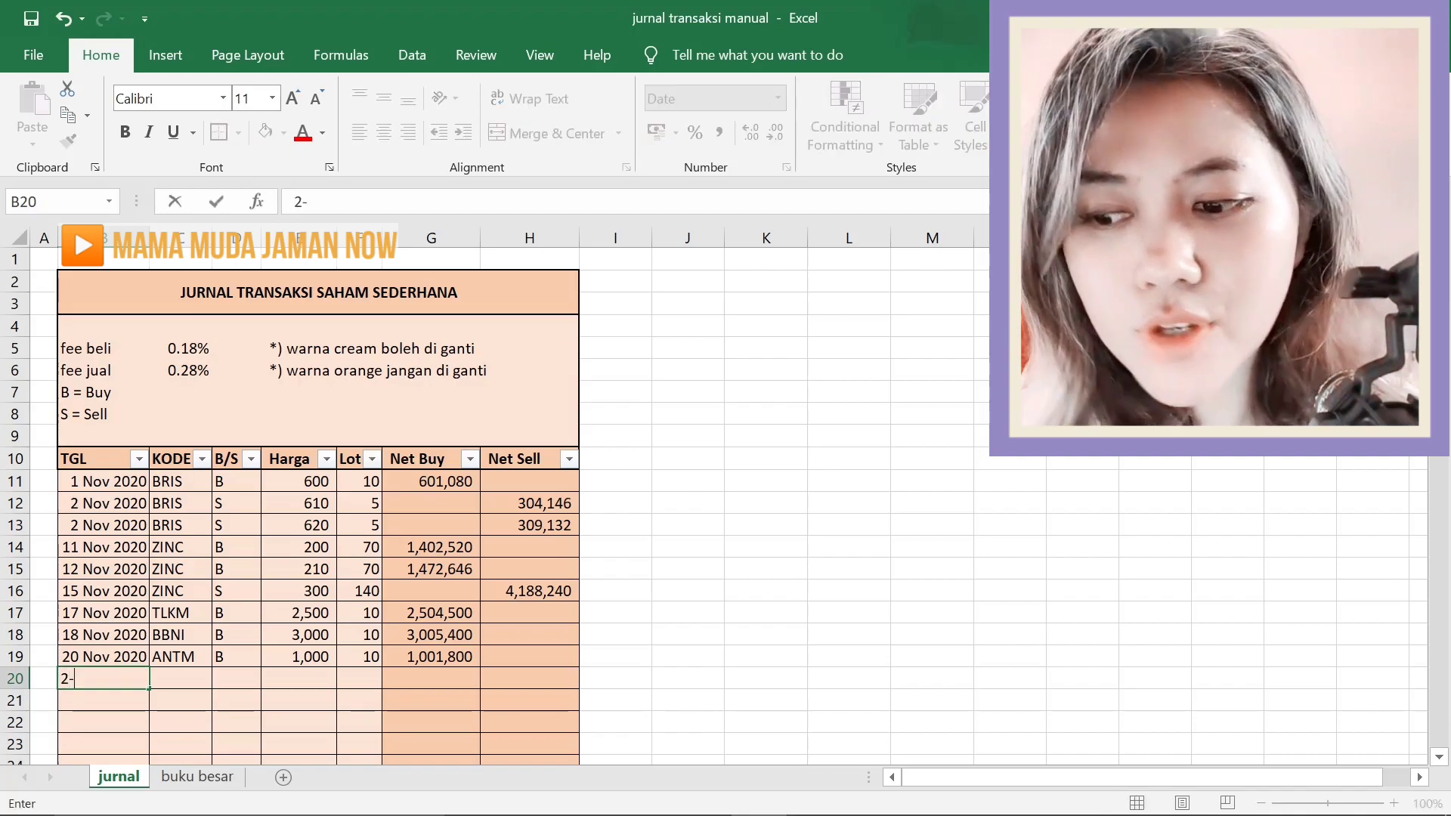
{"action": "type", "text": "12-20"}
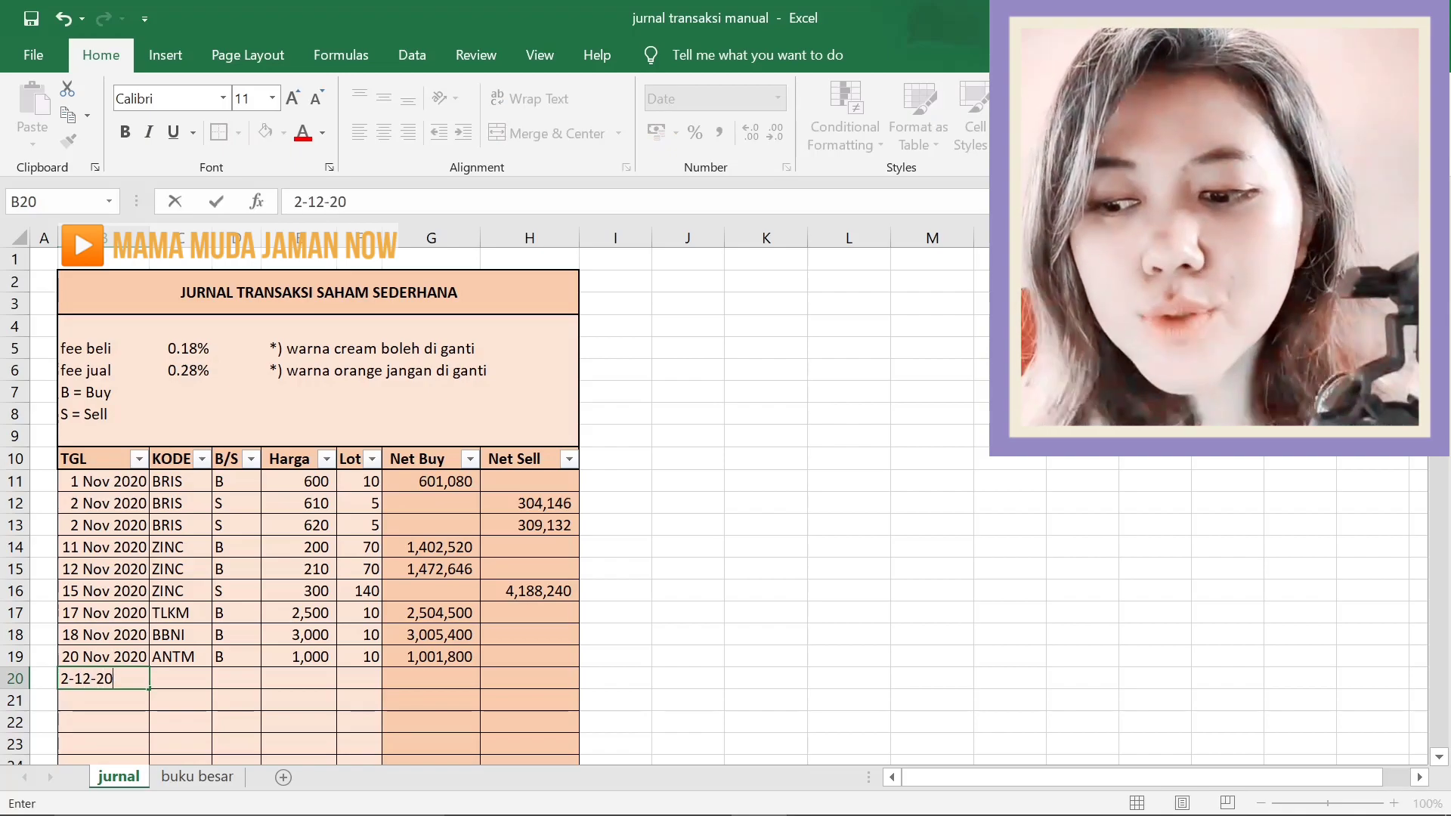
{"action": "key", "text": "Tab"}
Fill in the 2 Dec 2020 journal row as a TLKM sale (S) at a price of 3000 for 10 lots.
{"action": "type", "text": "TLKM"}
{"action": "key", "text": "Tab"}
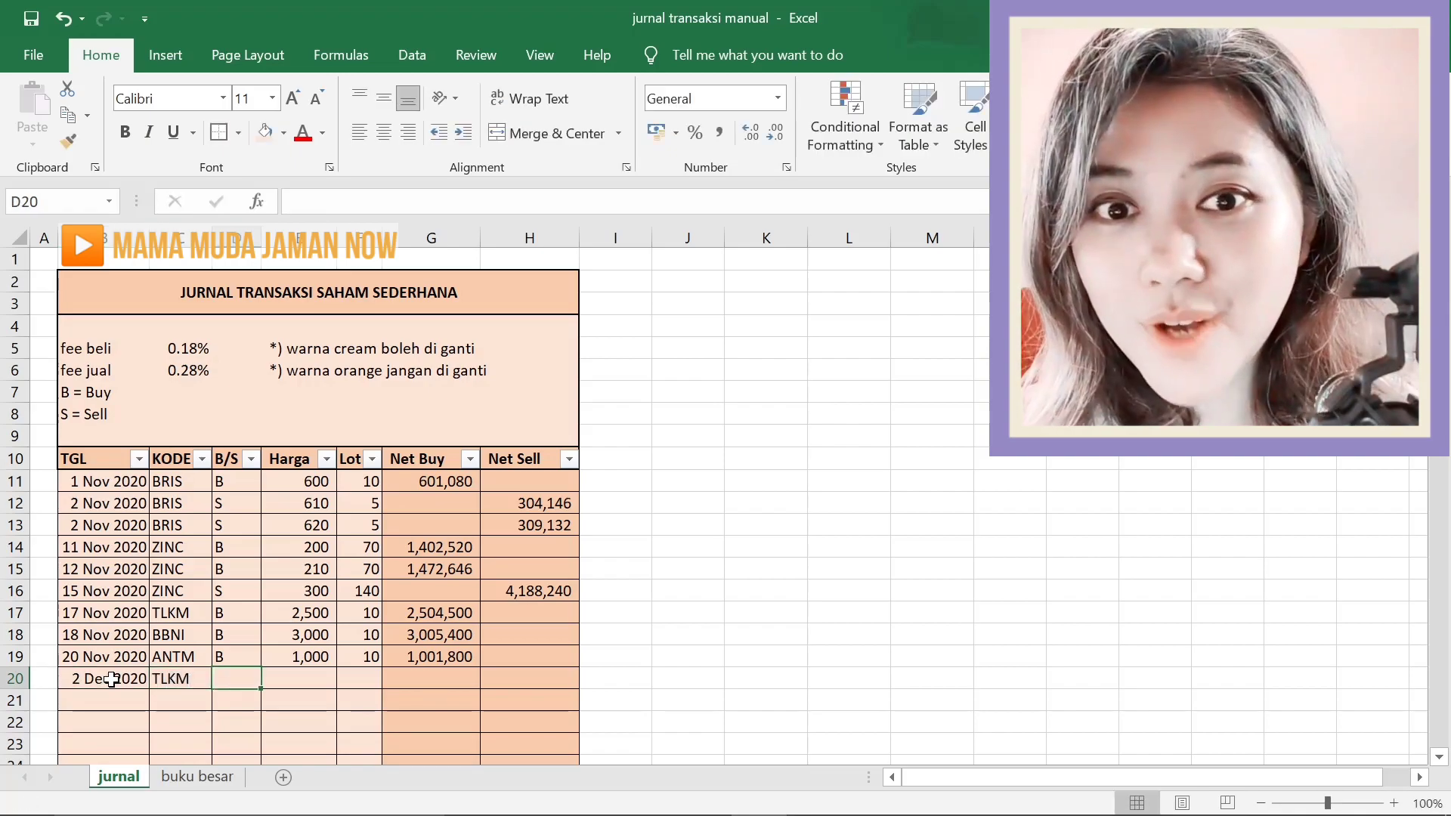
{"action": "type", "text": "S"}
{"action": "key", "text": "Tab"}
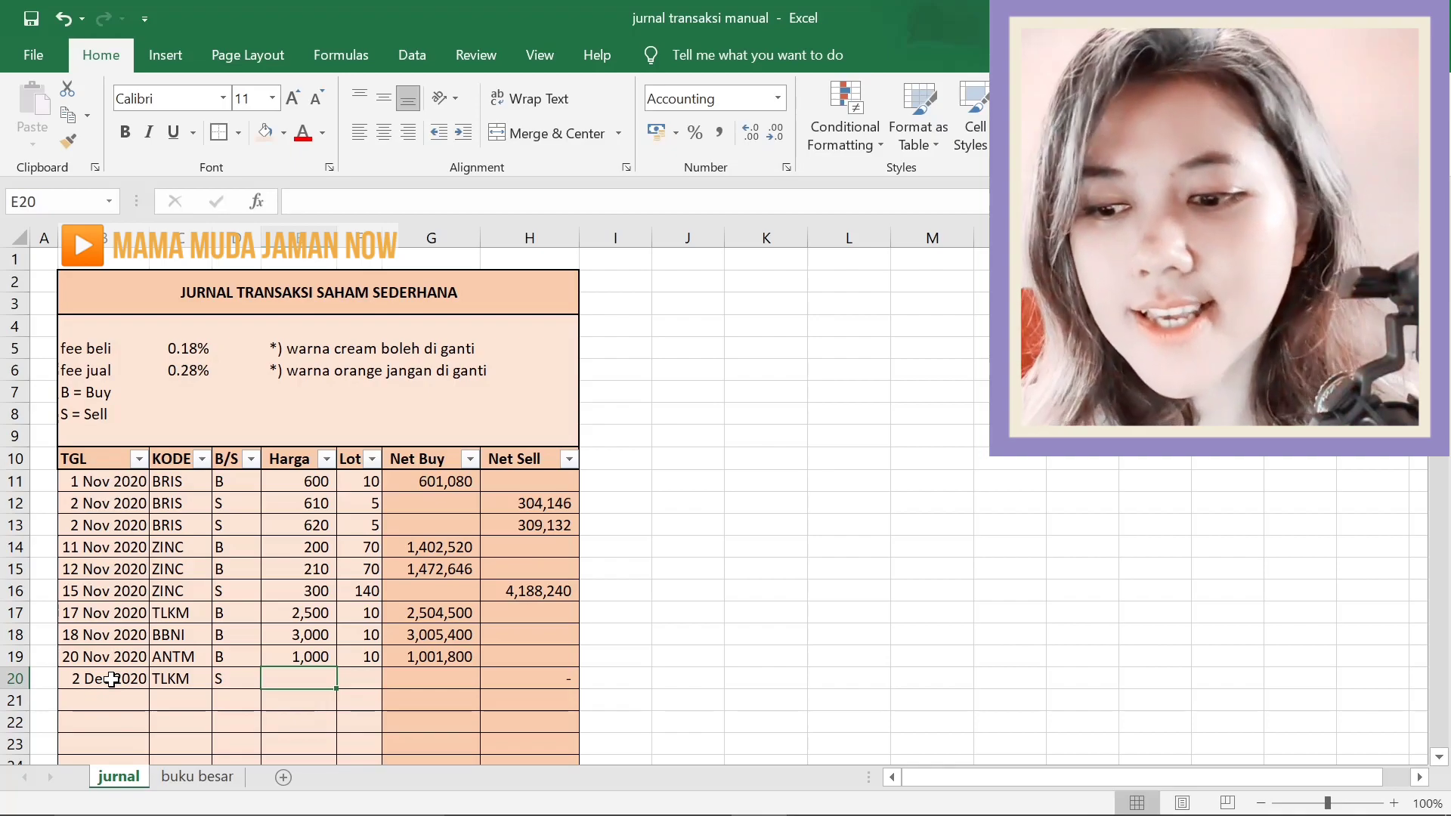
{"action": "type", "text": "3000"}
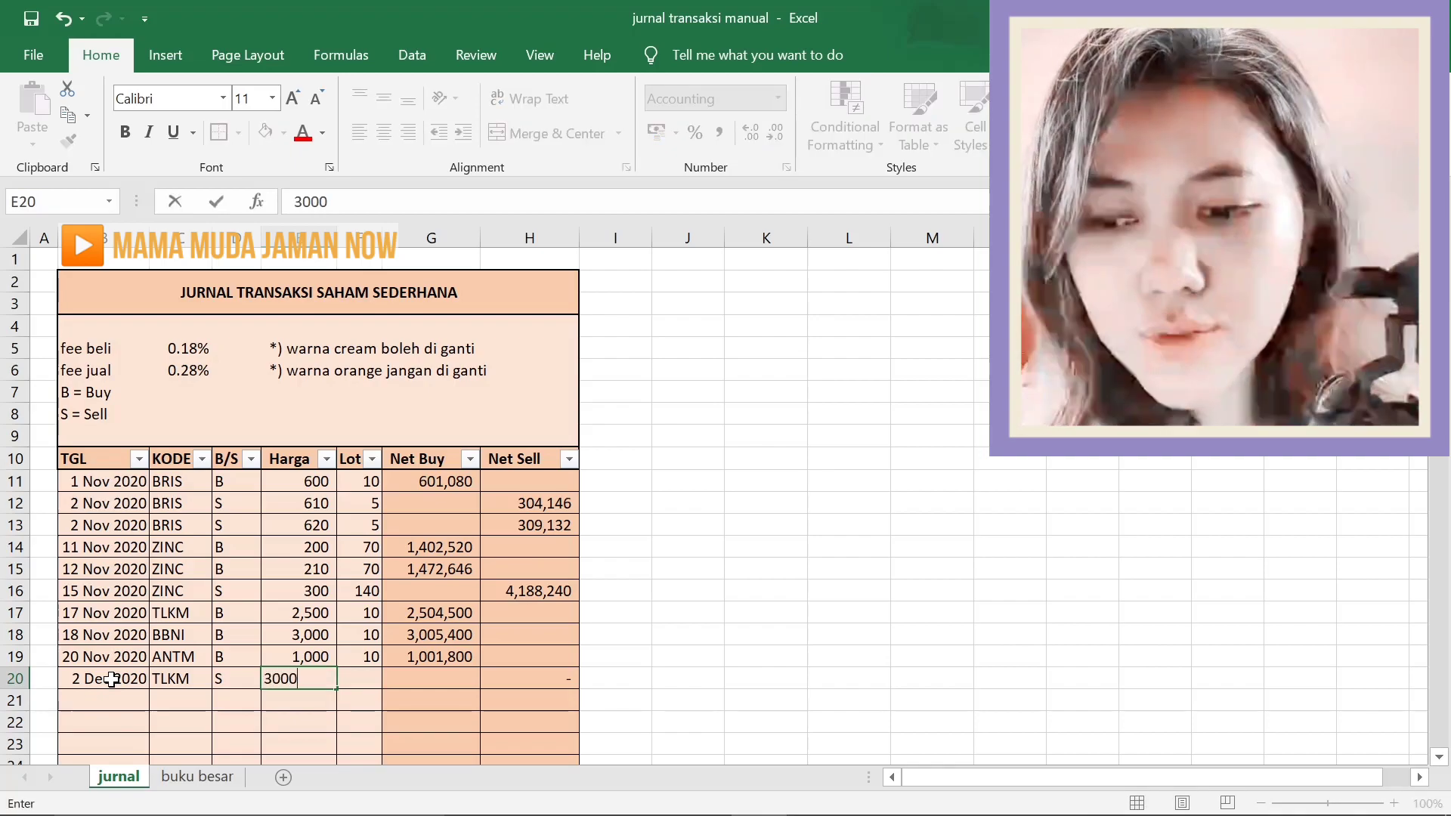
{"action": "key", "text": "Tab"}
{"action": "type", "text": "10"}
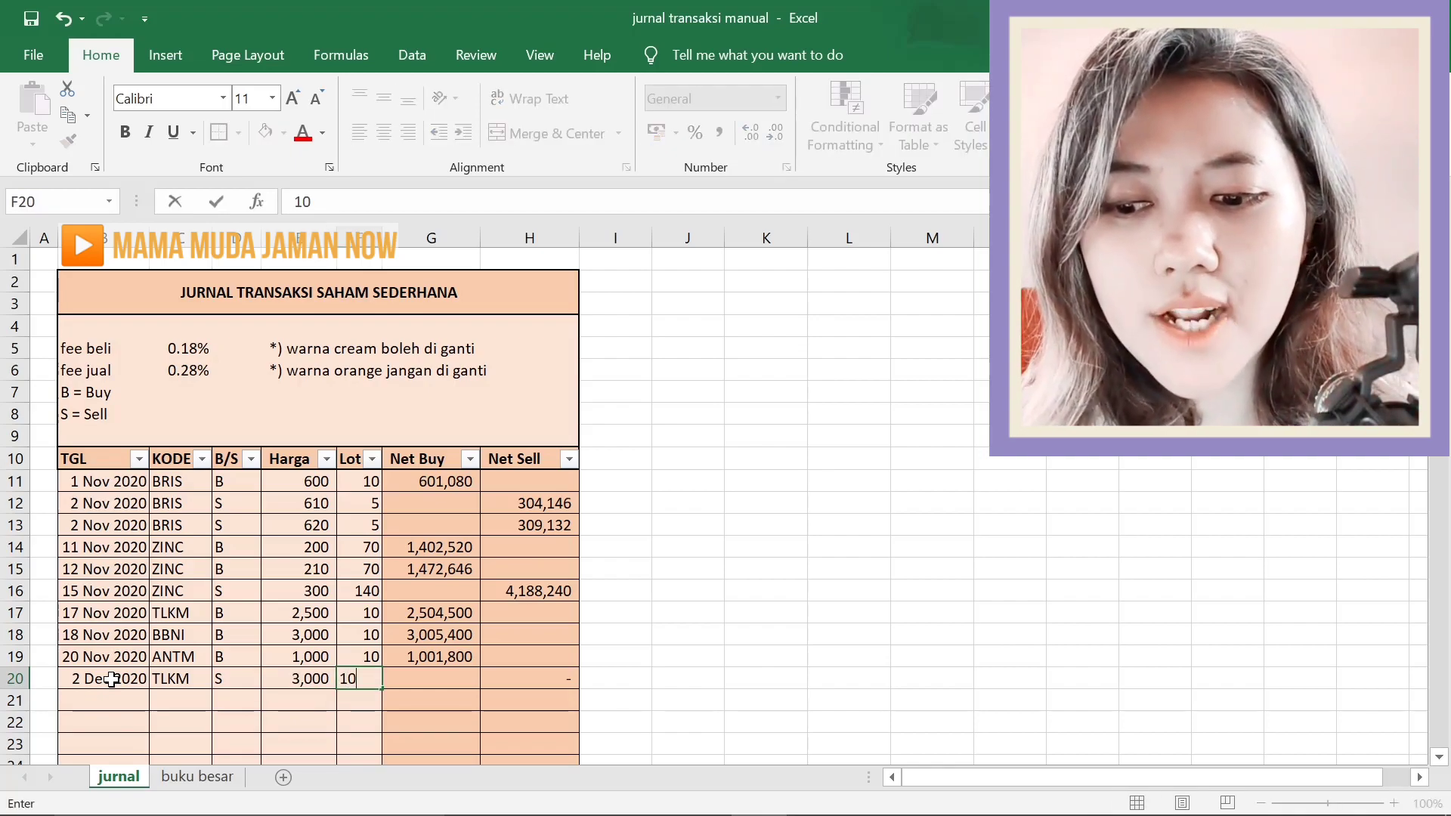
{"action": "key", "text": "Tab"}
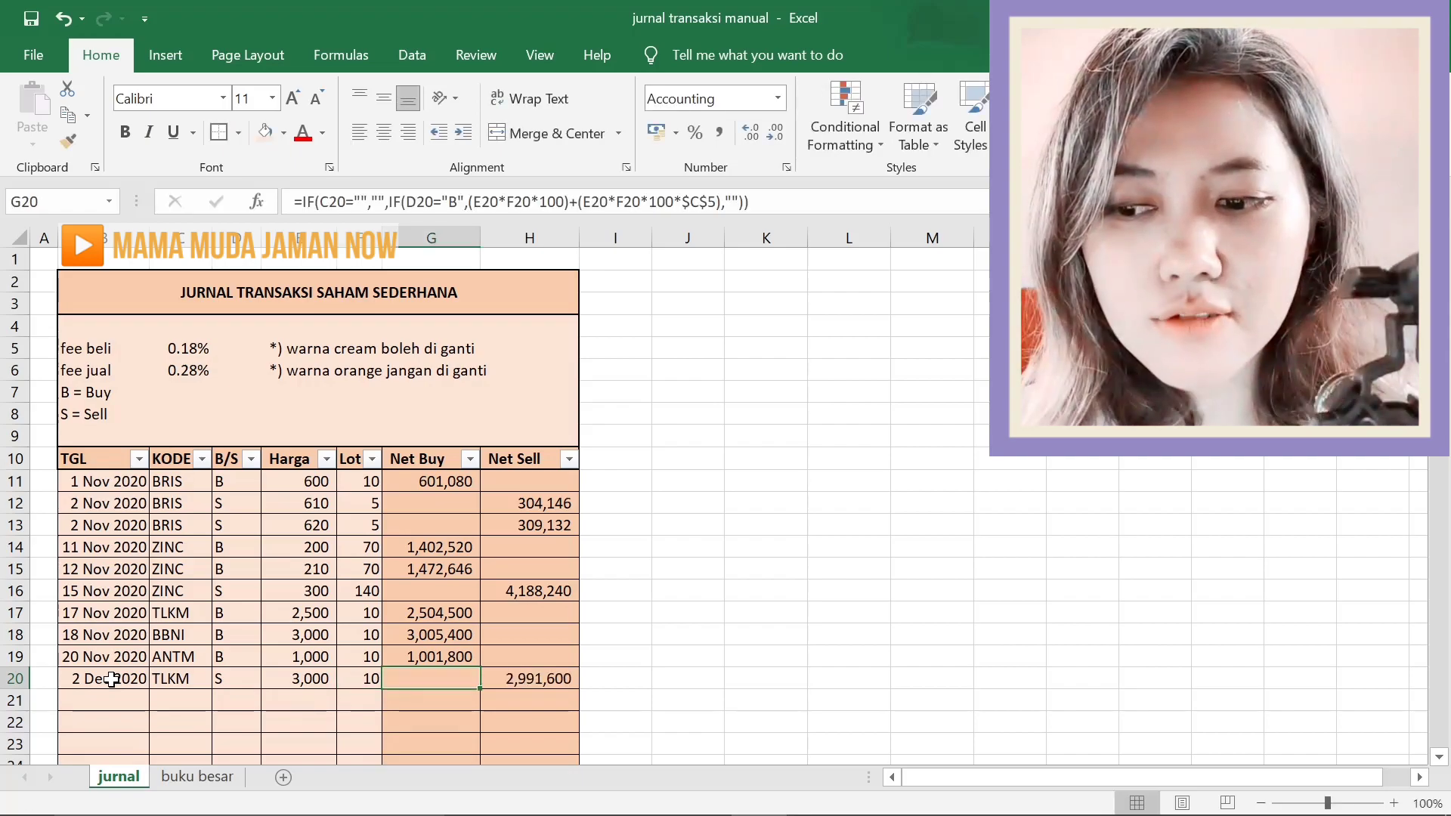
Check TLKM's net sell and gain or loss in buku besar, plus the corresponding cells for the unsold BBNI and ANTM.
{"action": "left_click", "coordinate": [193, 774]}
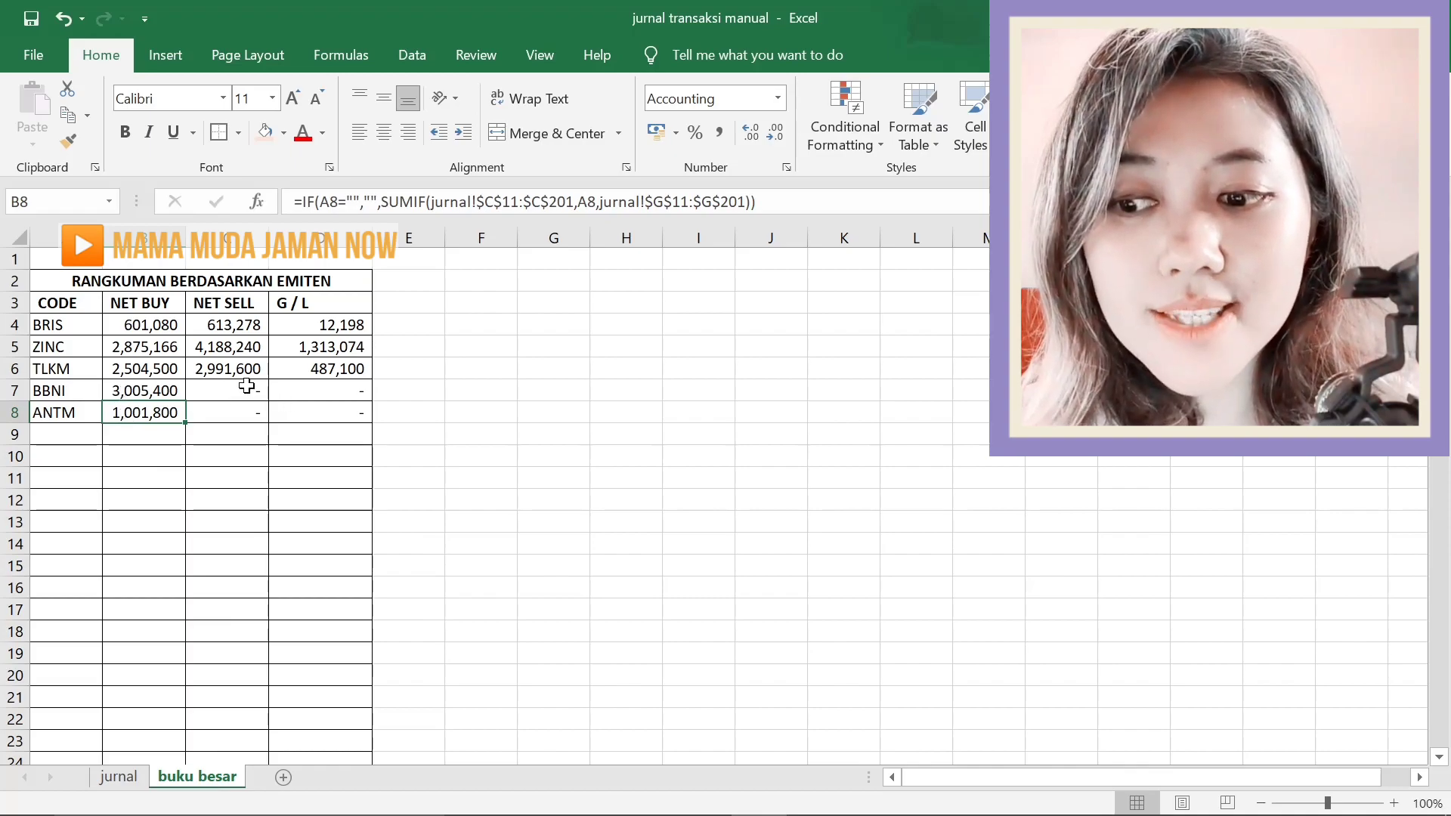
{"action": "left_click", "coordinate": [227, 370]}
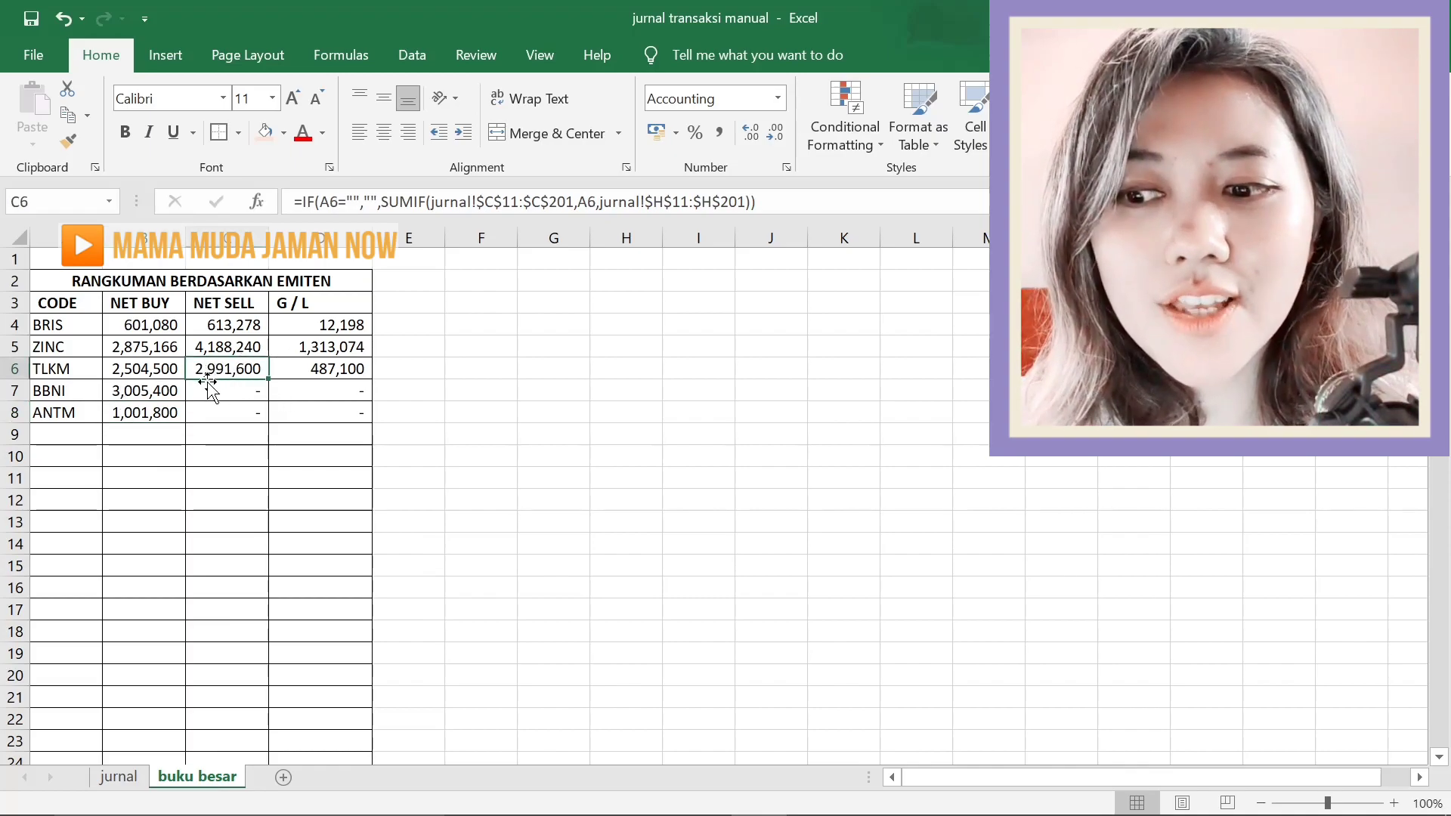
{"action": "left_click", "coordinate": [340, 368]}
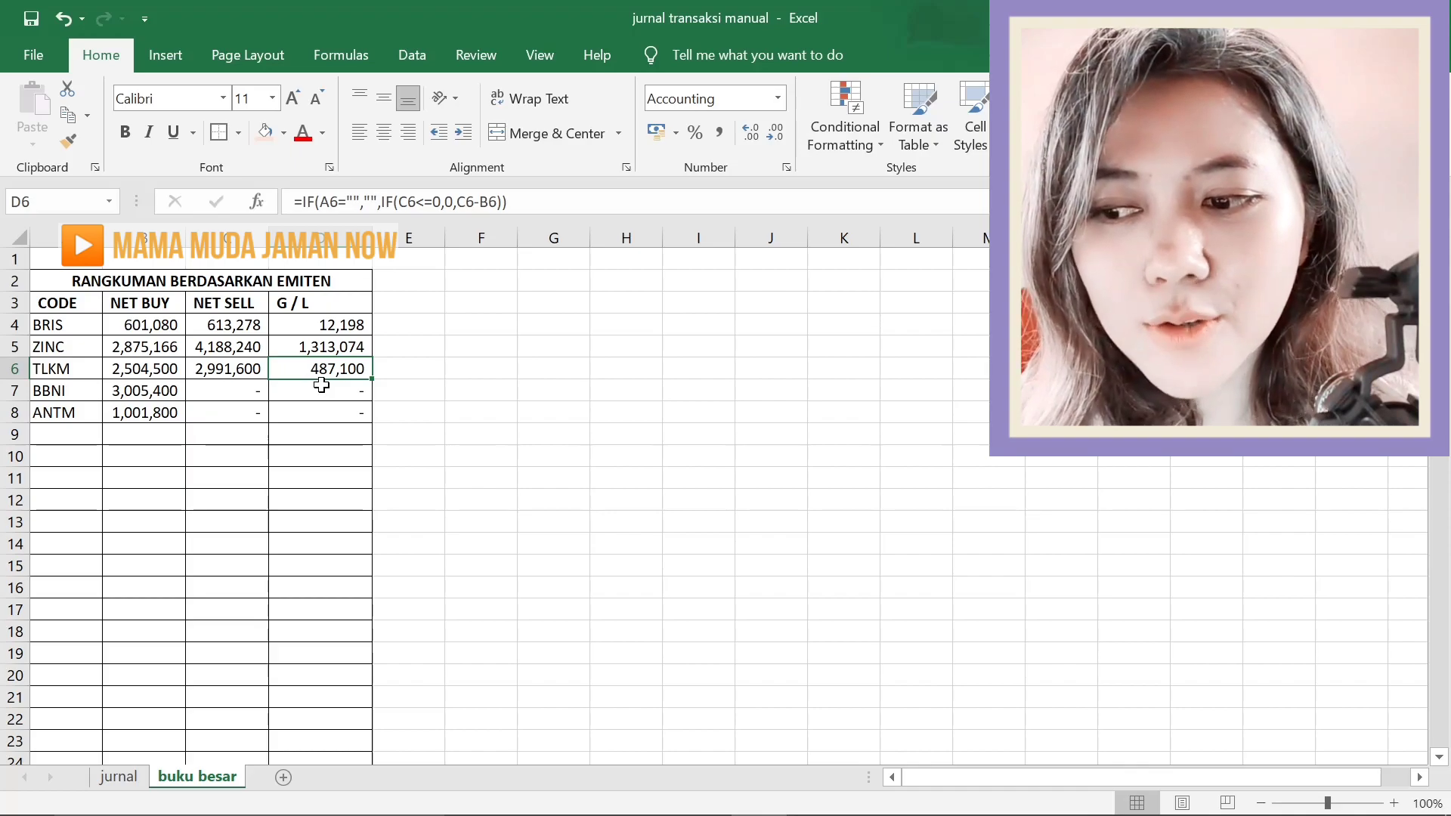
{"action": "left_click", "coordinate": [220, 416]}
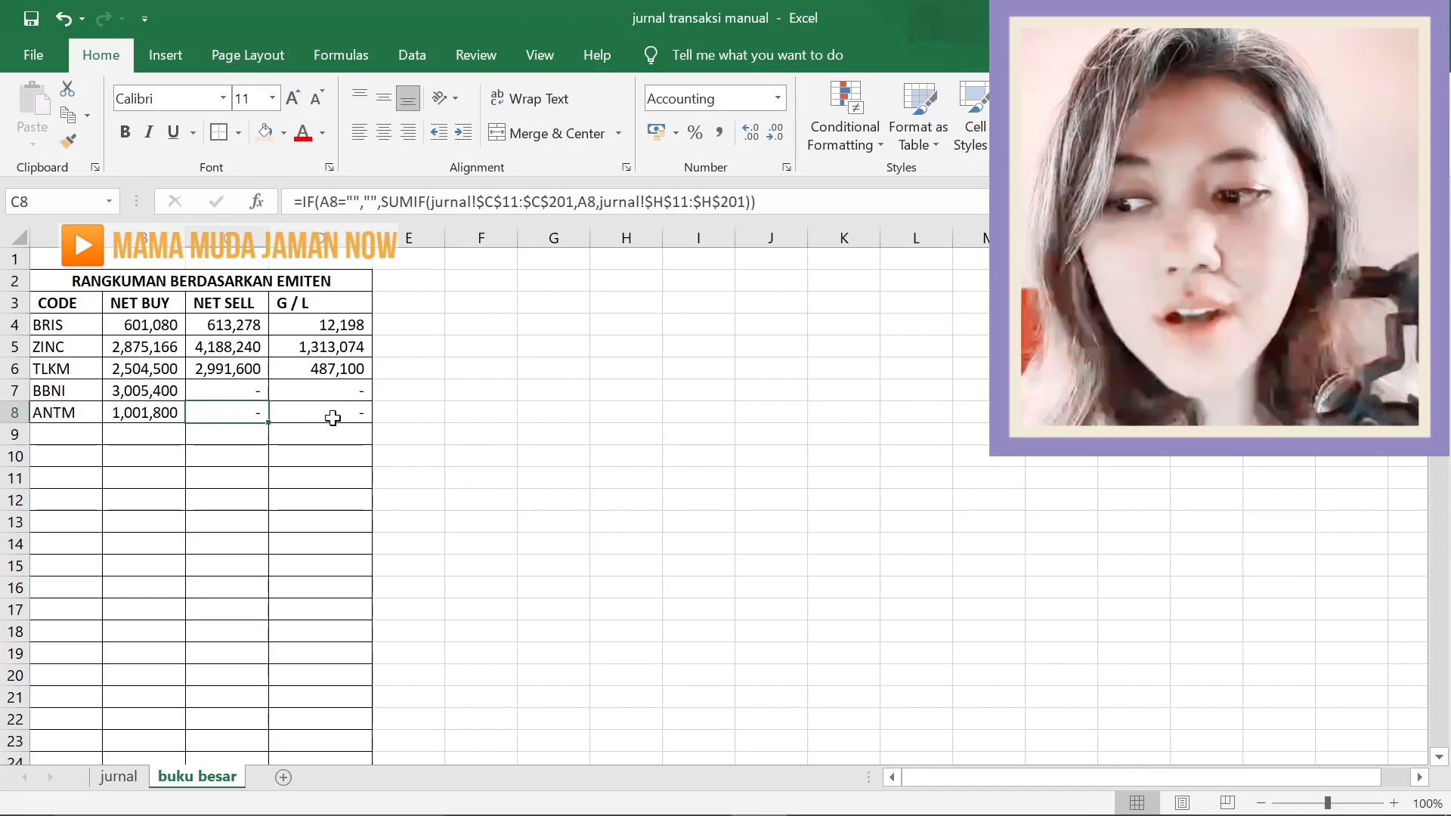
{"action": "left_click", "coordinate": [326, 392]}
{"action": "left_click", "coordinate": [320, 411]}
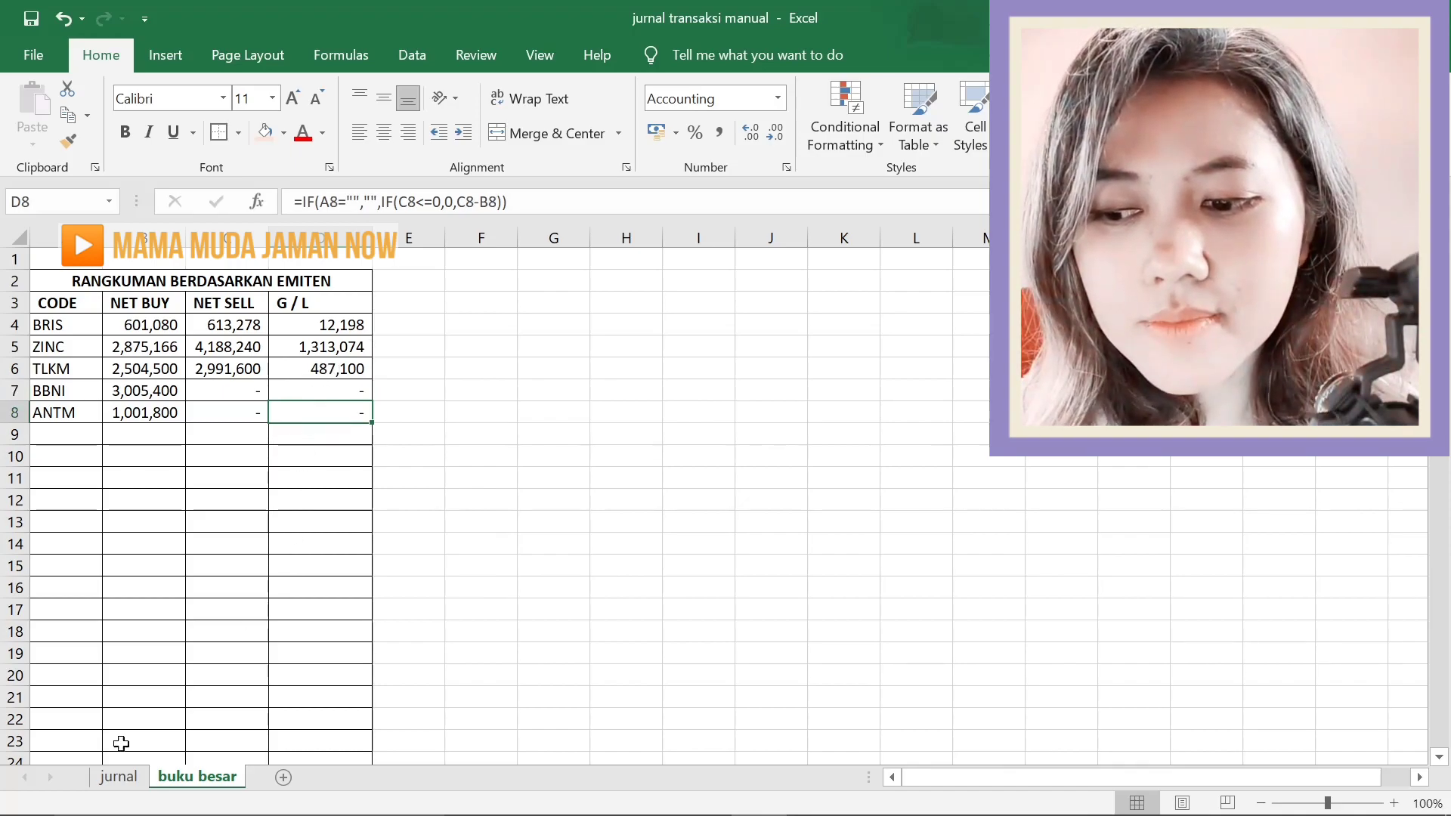
Filter the jurnal sheet's TGL column to exclude December 2020, keeping November and blank rows.
{"action": "left_click", "coordinate": [130, 777]}
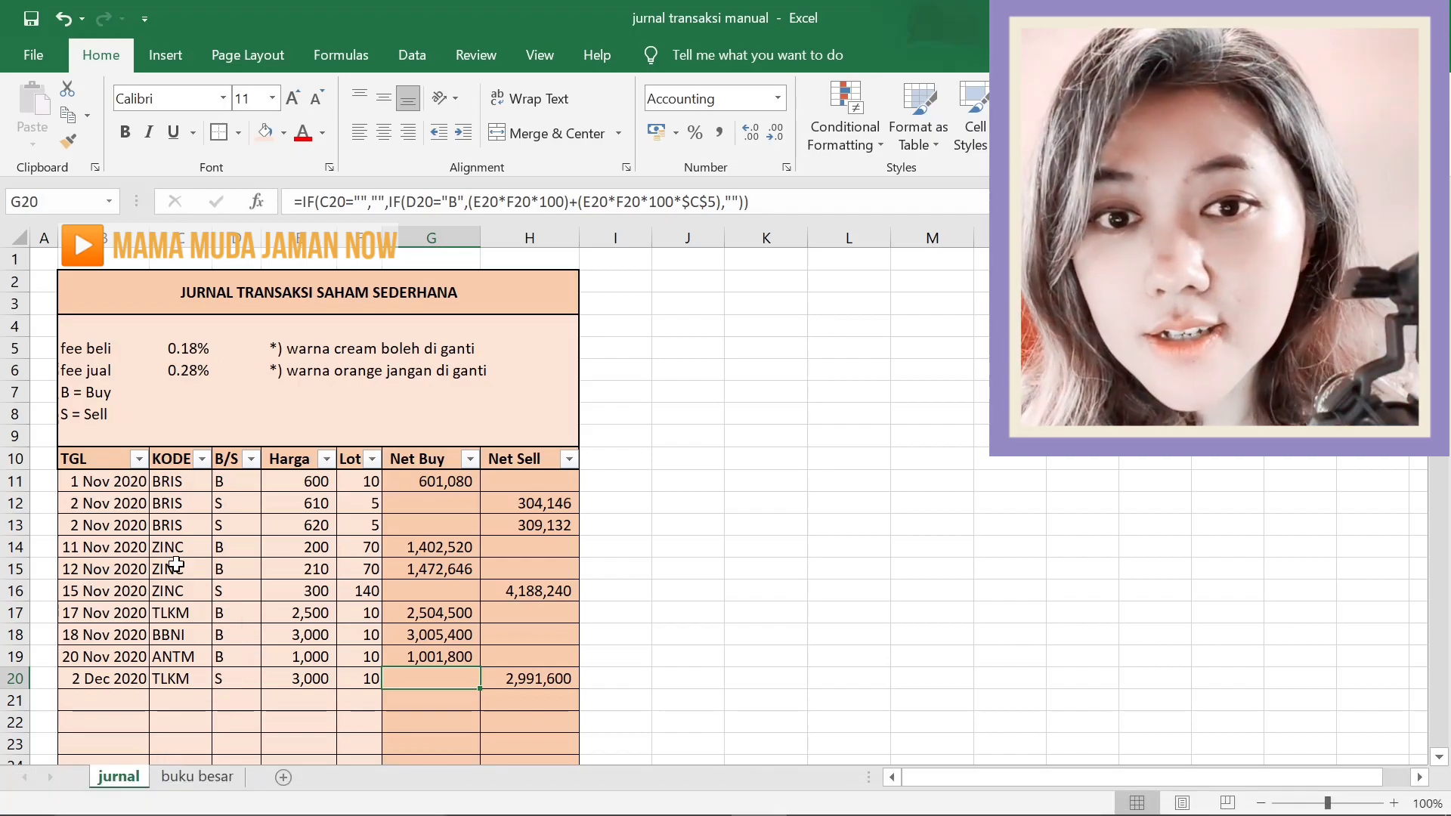
{"action": "left_click", "coordinate": [140, 455]}
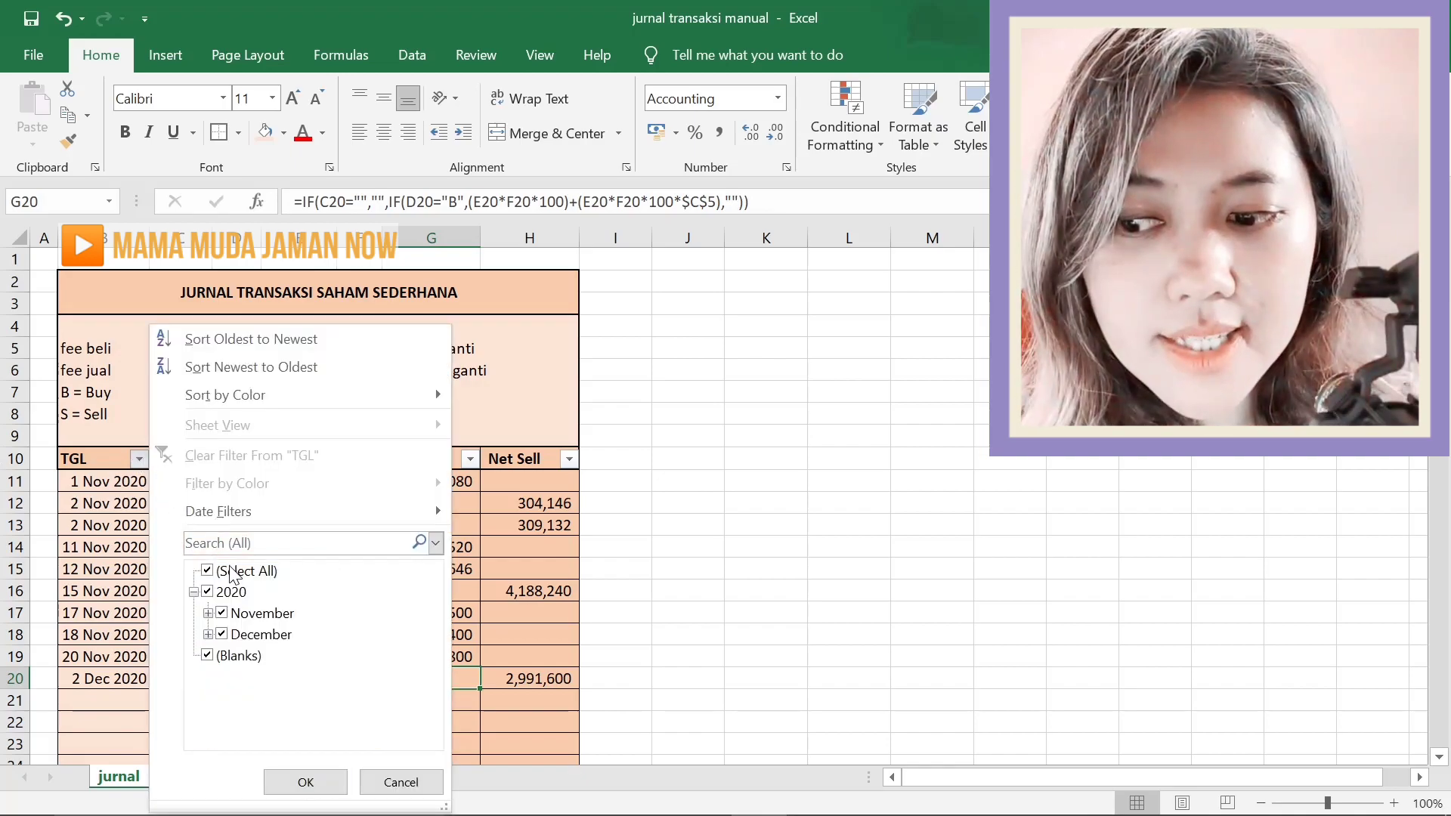
{"action": "left_click", "coordinate": [209, 635]}
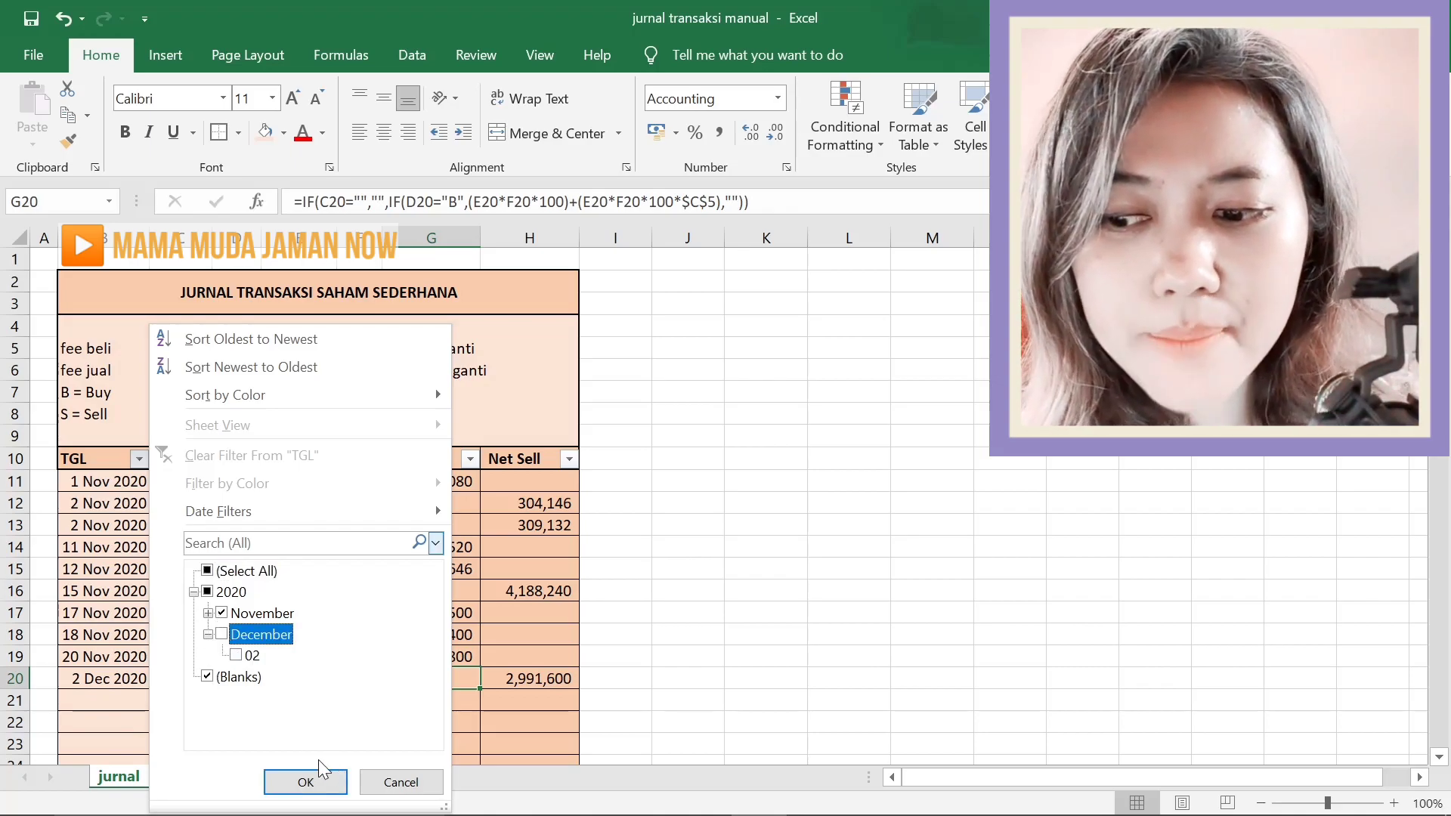
{"action": "left_click", "coordinate": [305, 782]}
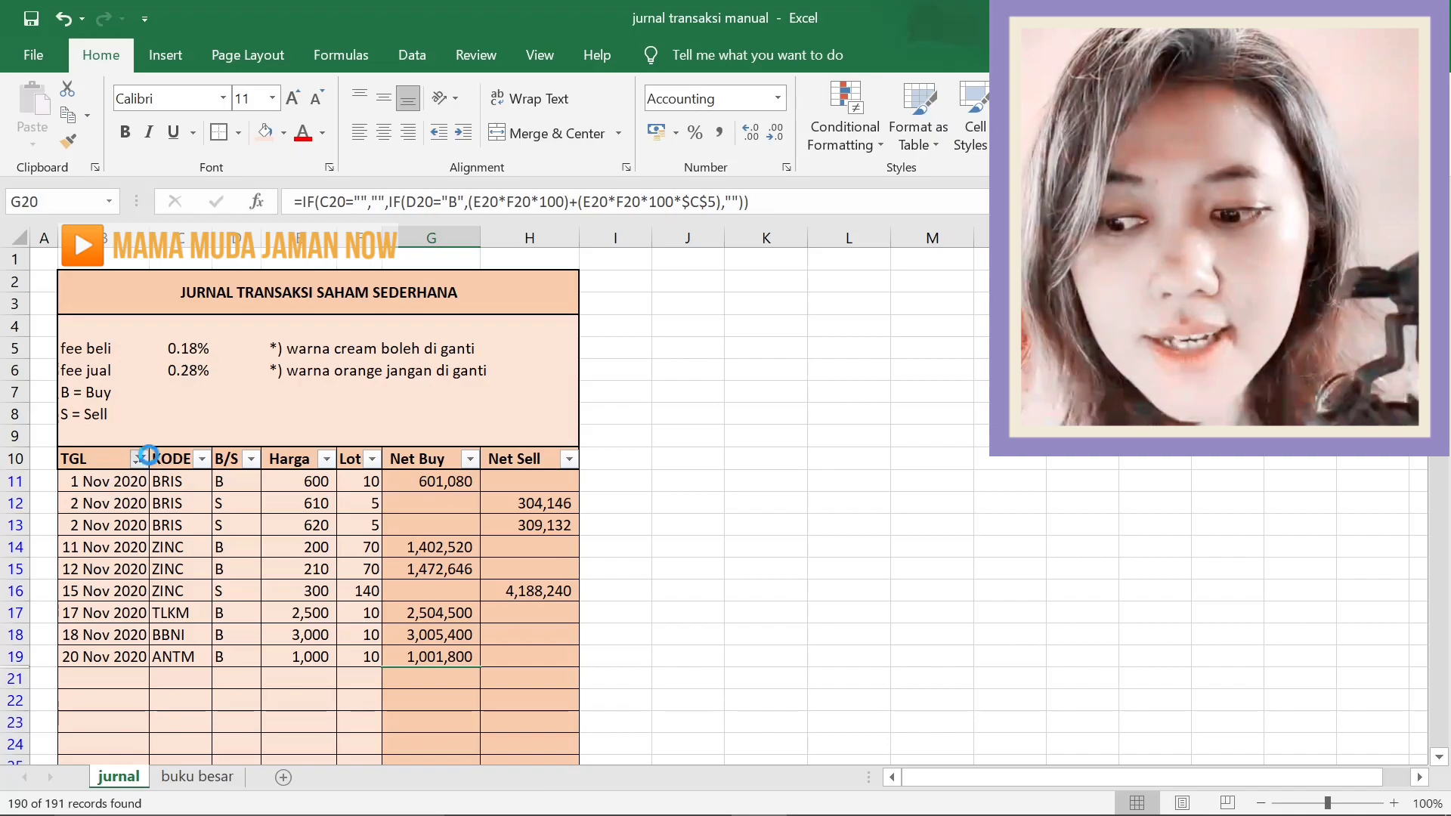
Change the TGL filter to include December 2020 and exclude November, keeping blank rows.
{"action": "left_click", "coordinate": [139, 459]}
{"action": "left_click", "coordinate": [236, 636]}
{"action": "left_click", "coordinate": [208, 635]}
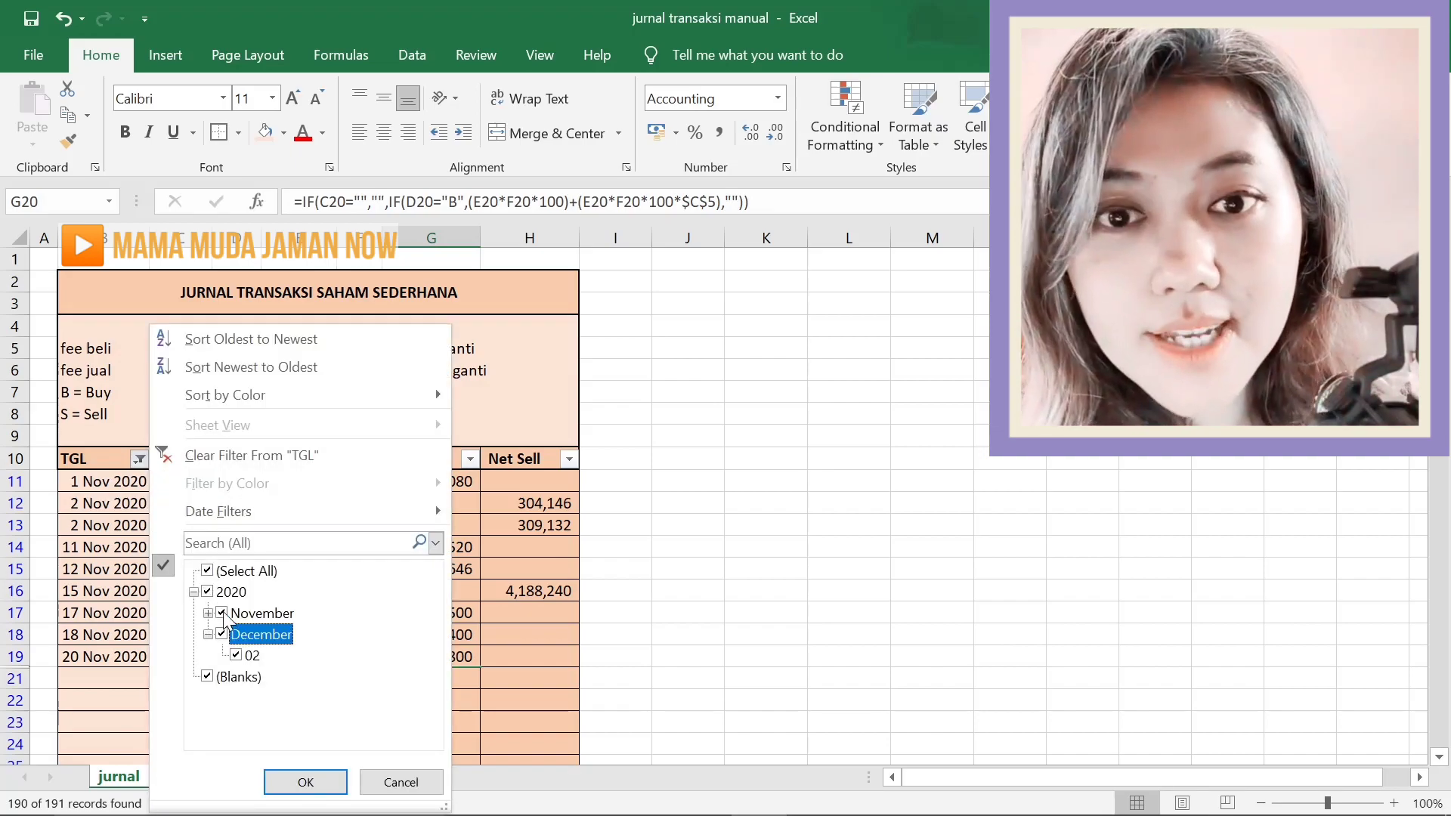
{"action": "left_click", "coordinate": [221, 634]}
{"action": "left_click", "coordinate": [221, 613]}
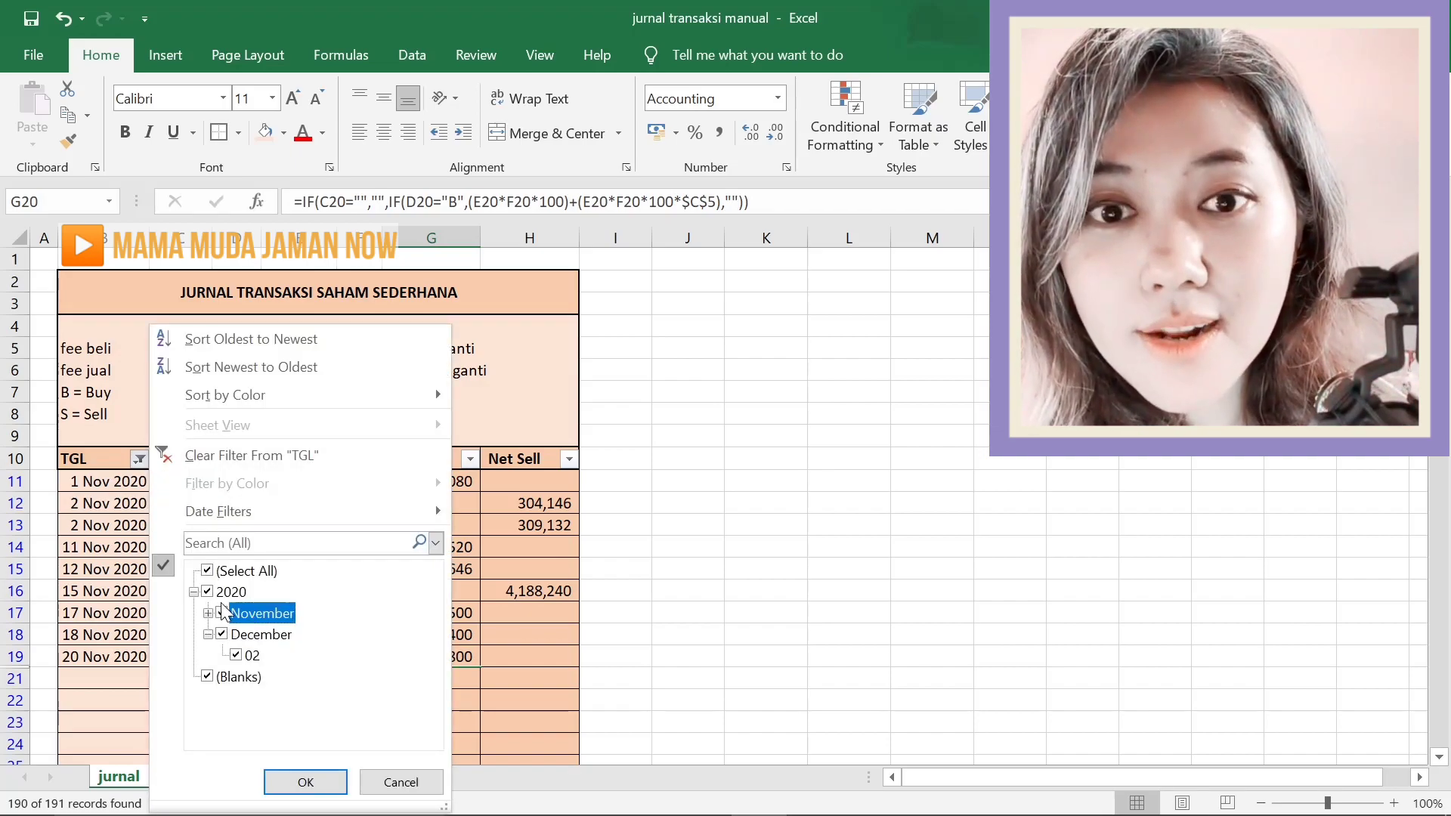
{"action": "left_click", "coordinate": [304, 783]}
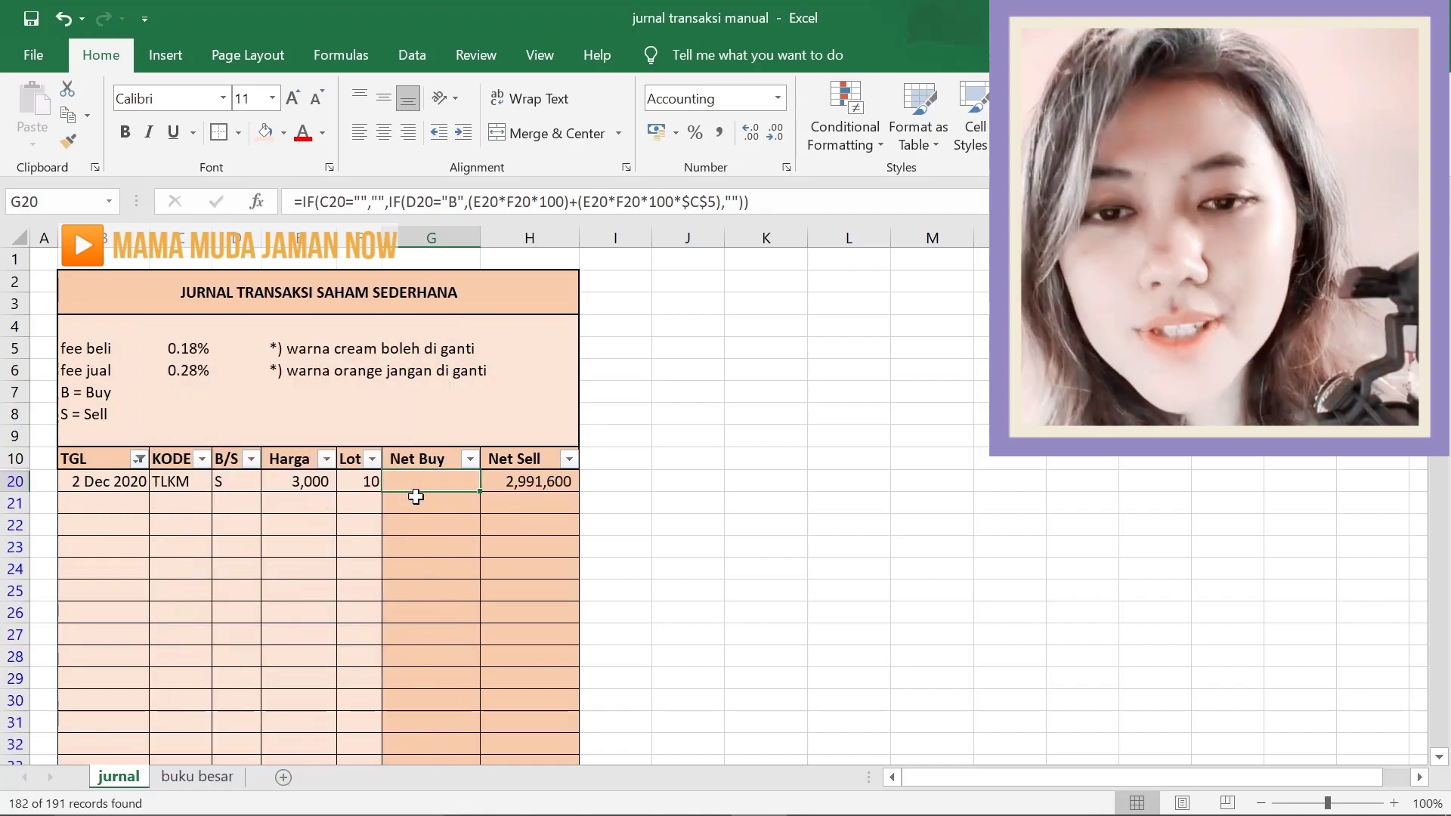